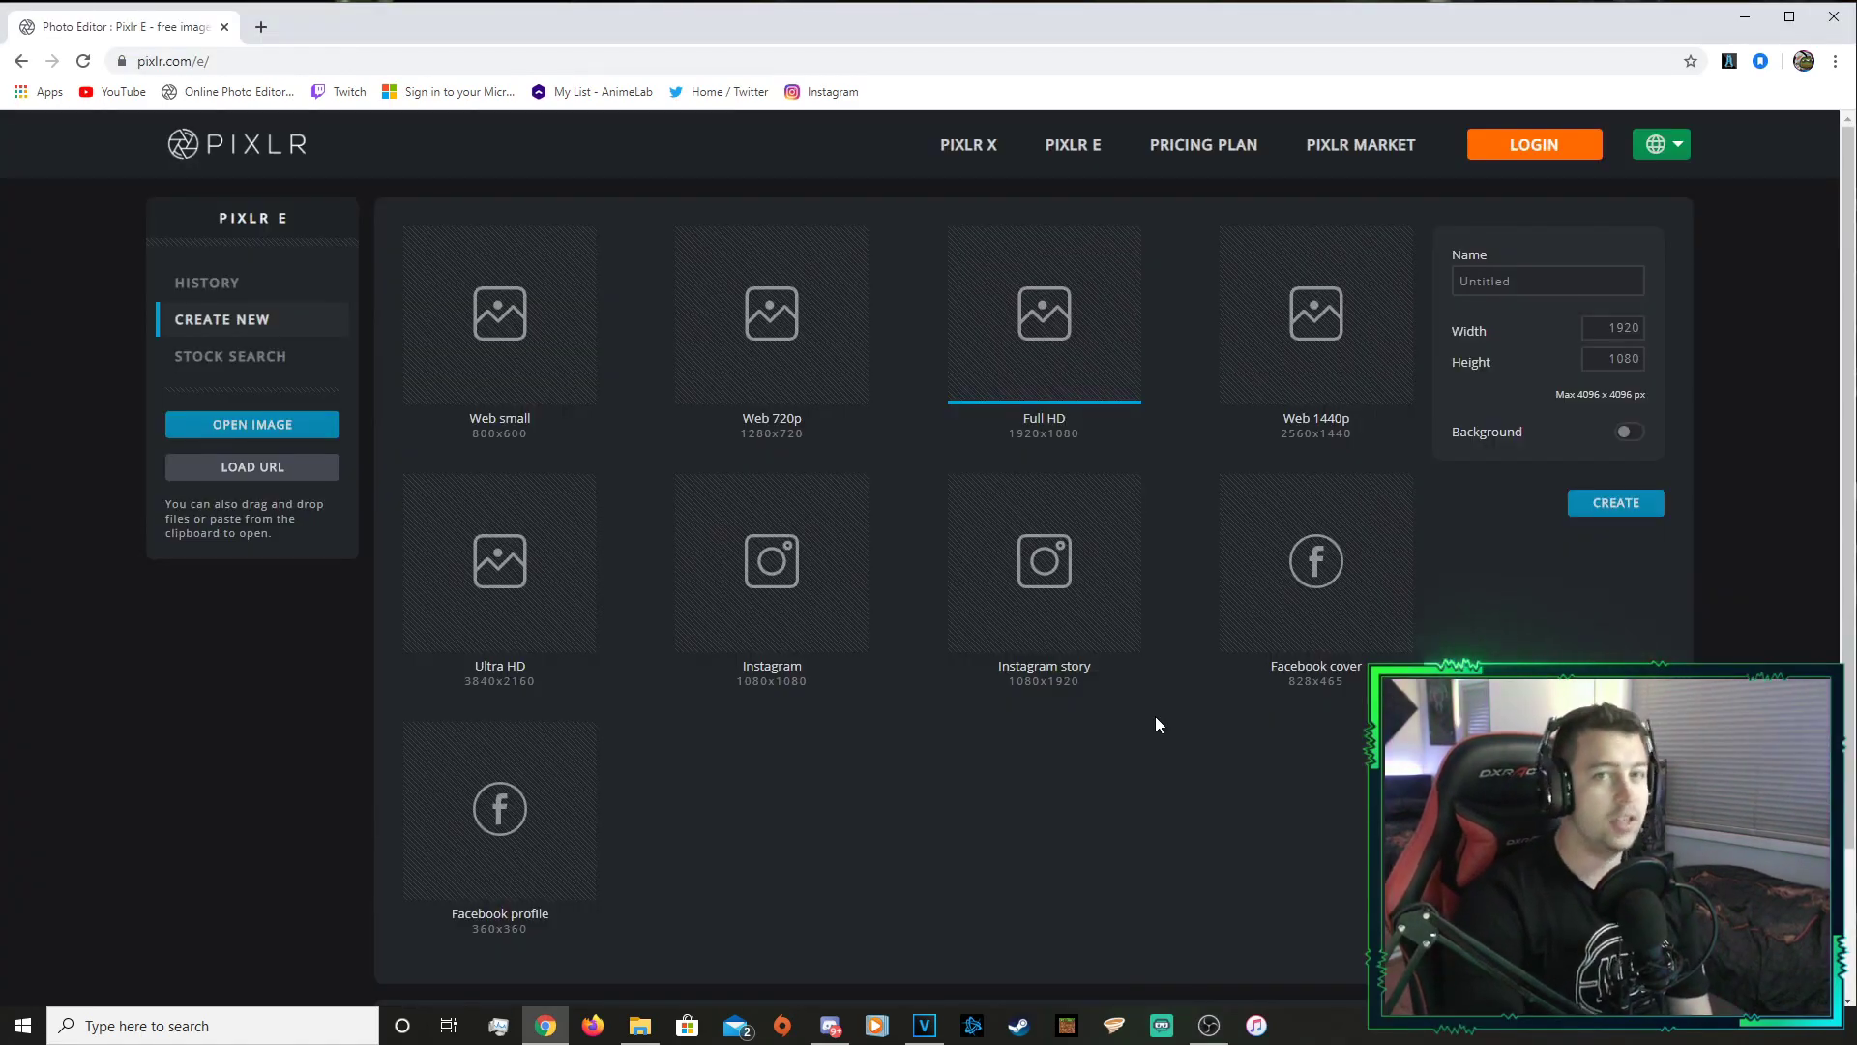
Create a blank Full HD 1920×1080 canvas from the Create New presets
left_click(1620, 504)
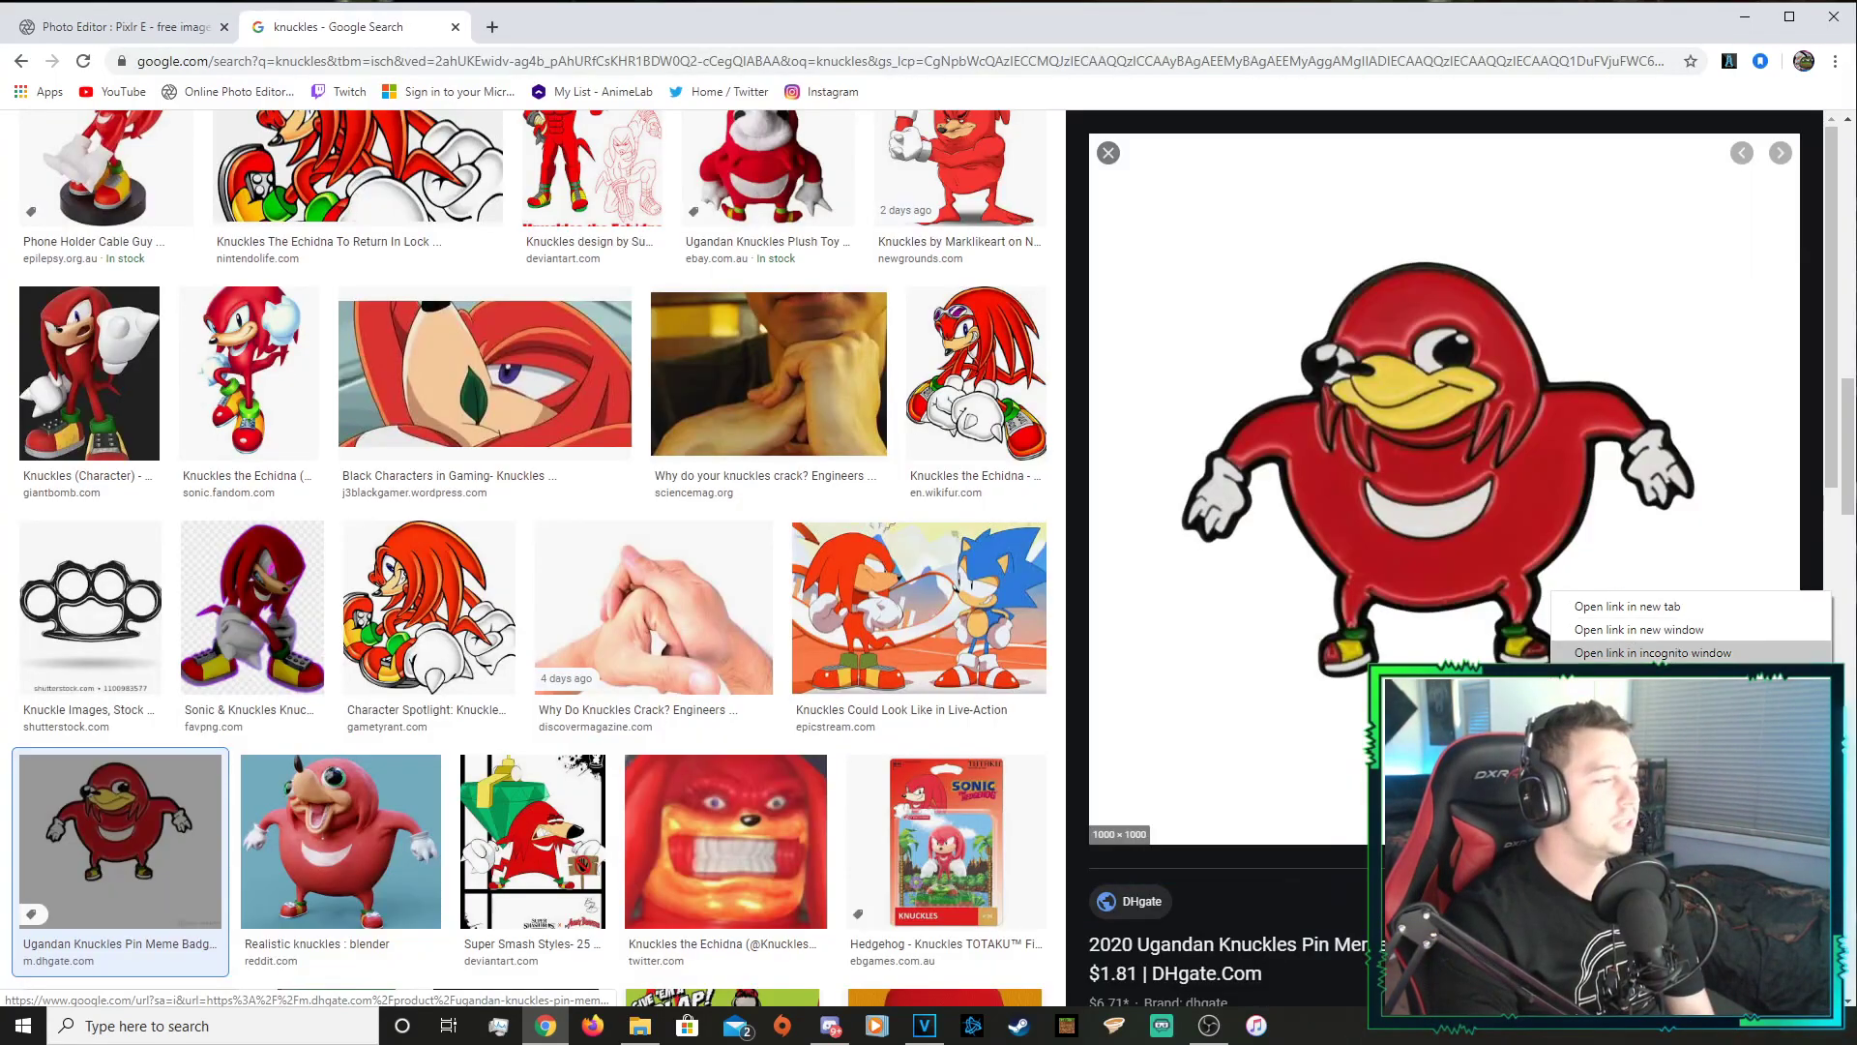
Save the Ugandan Knuckles pin image as a JPEG in Pictures and return to Pixlr
left_click(1645, 754)
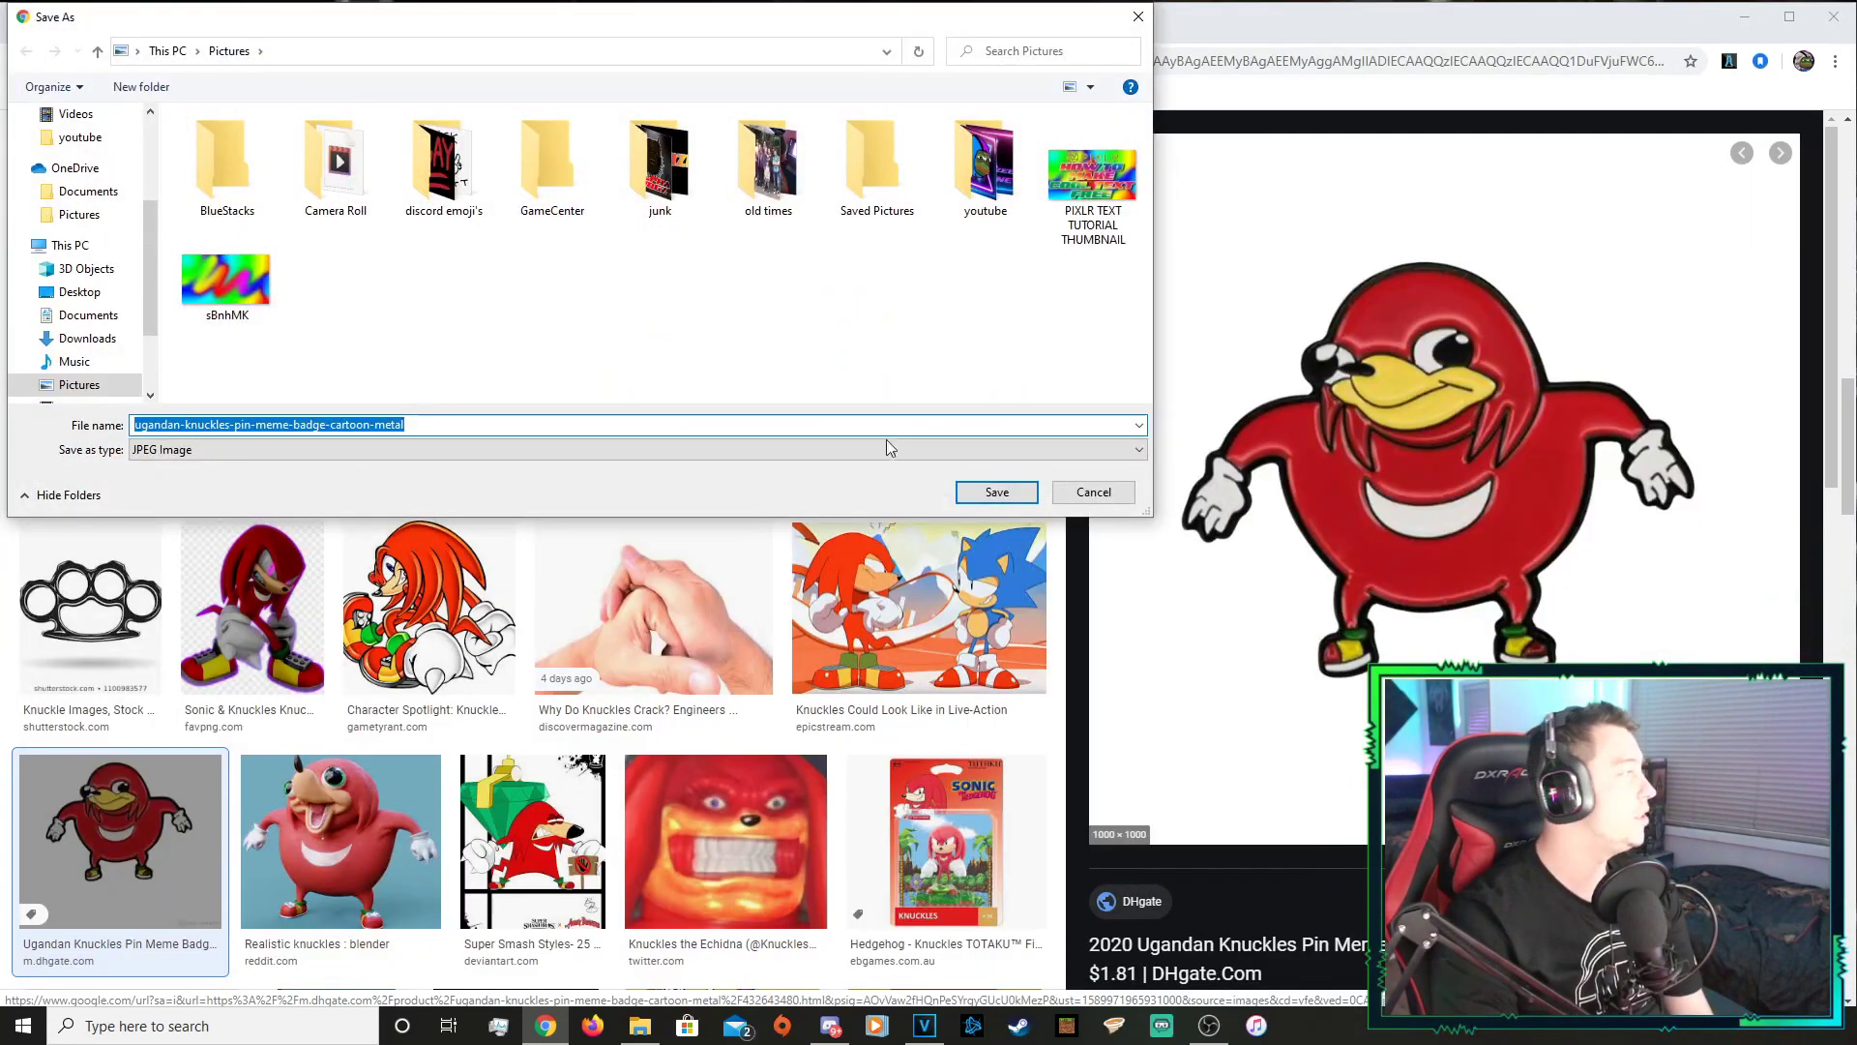
left_click(996, 491)
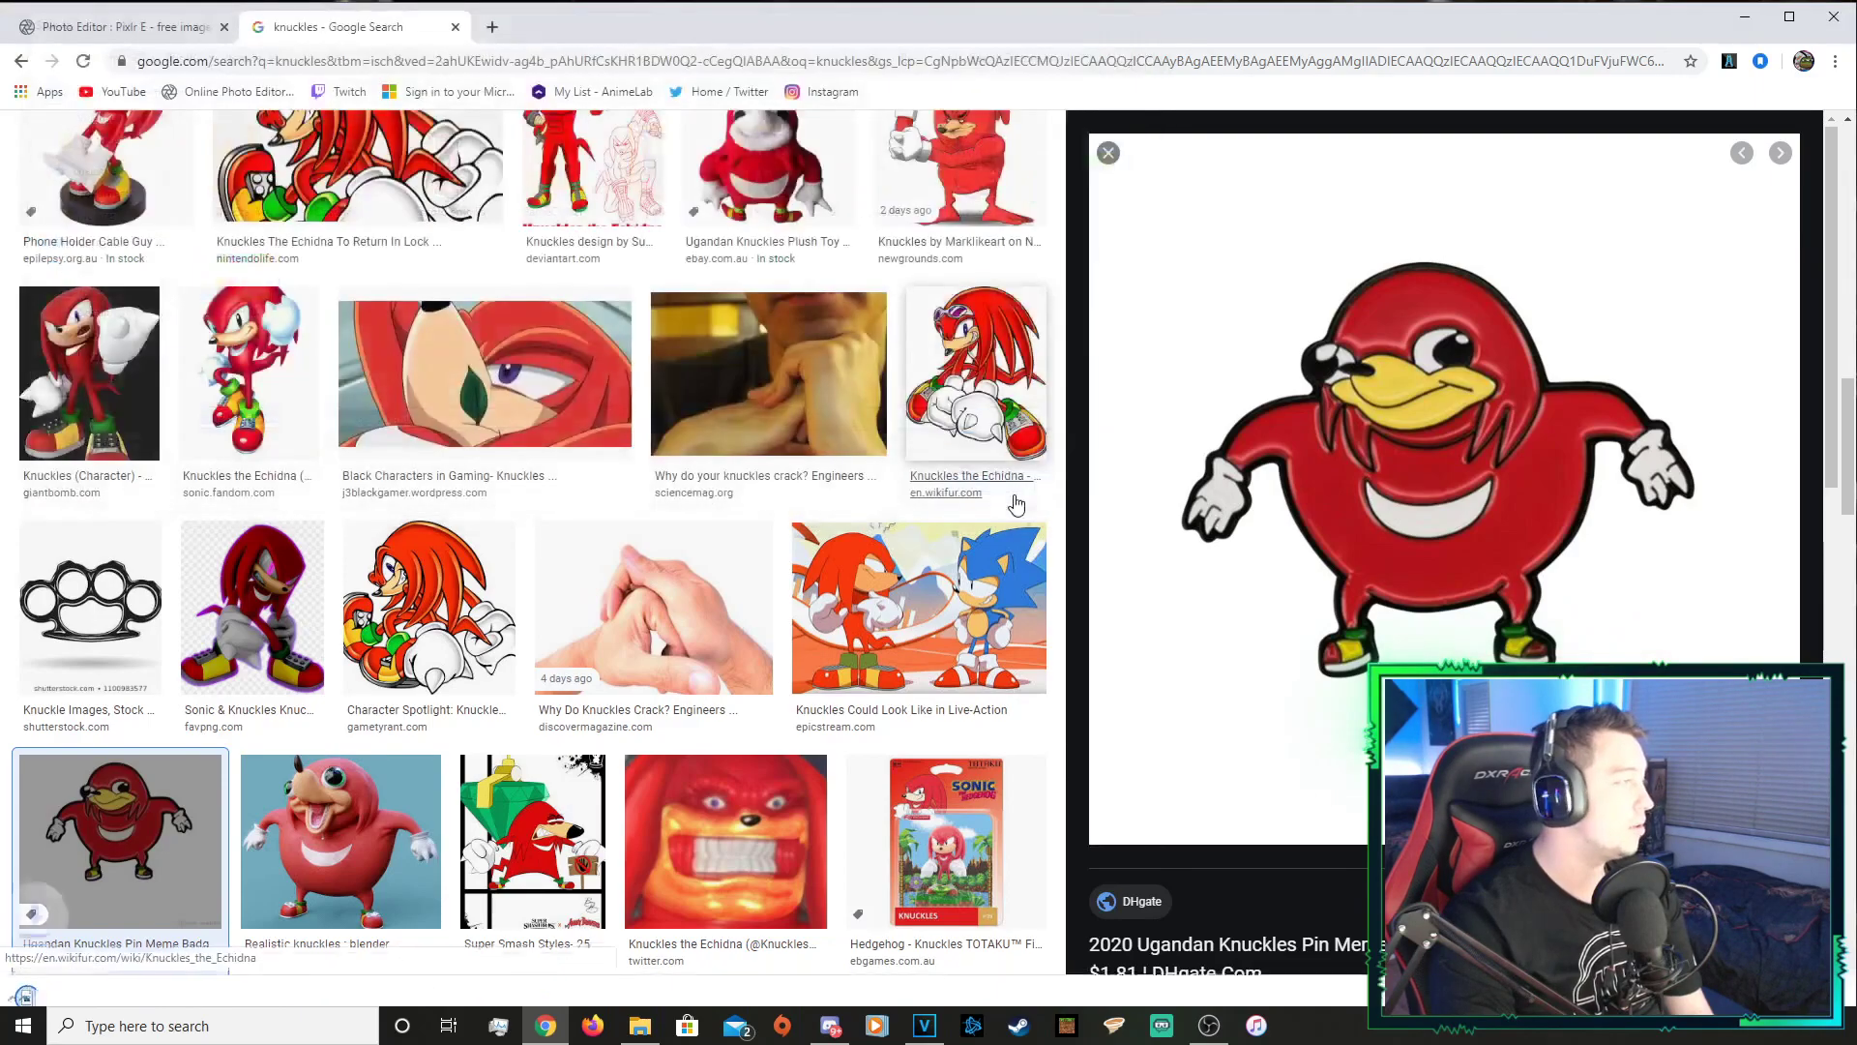
key("ctrl+Tab")
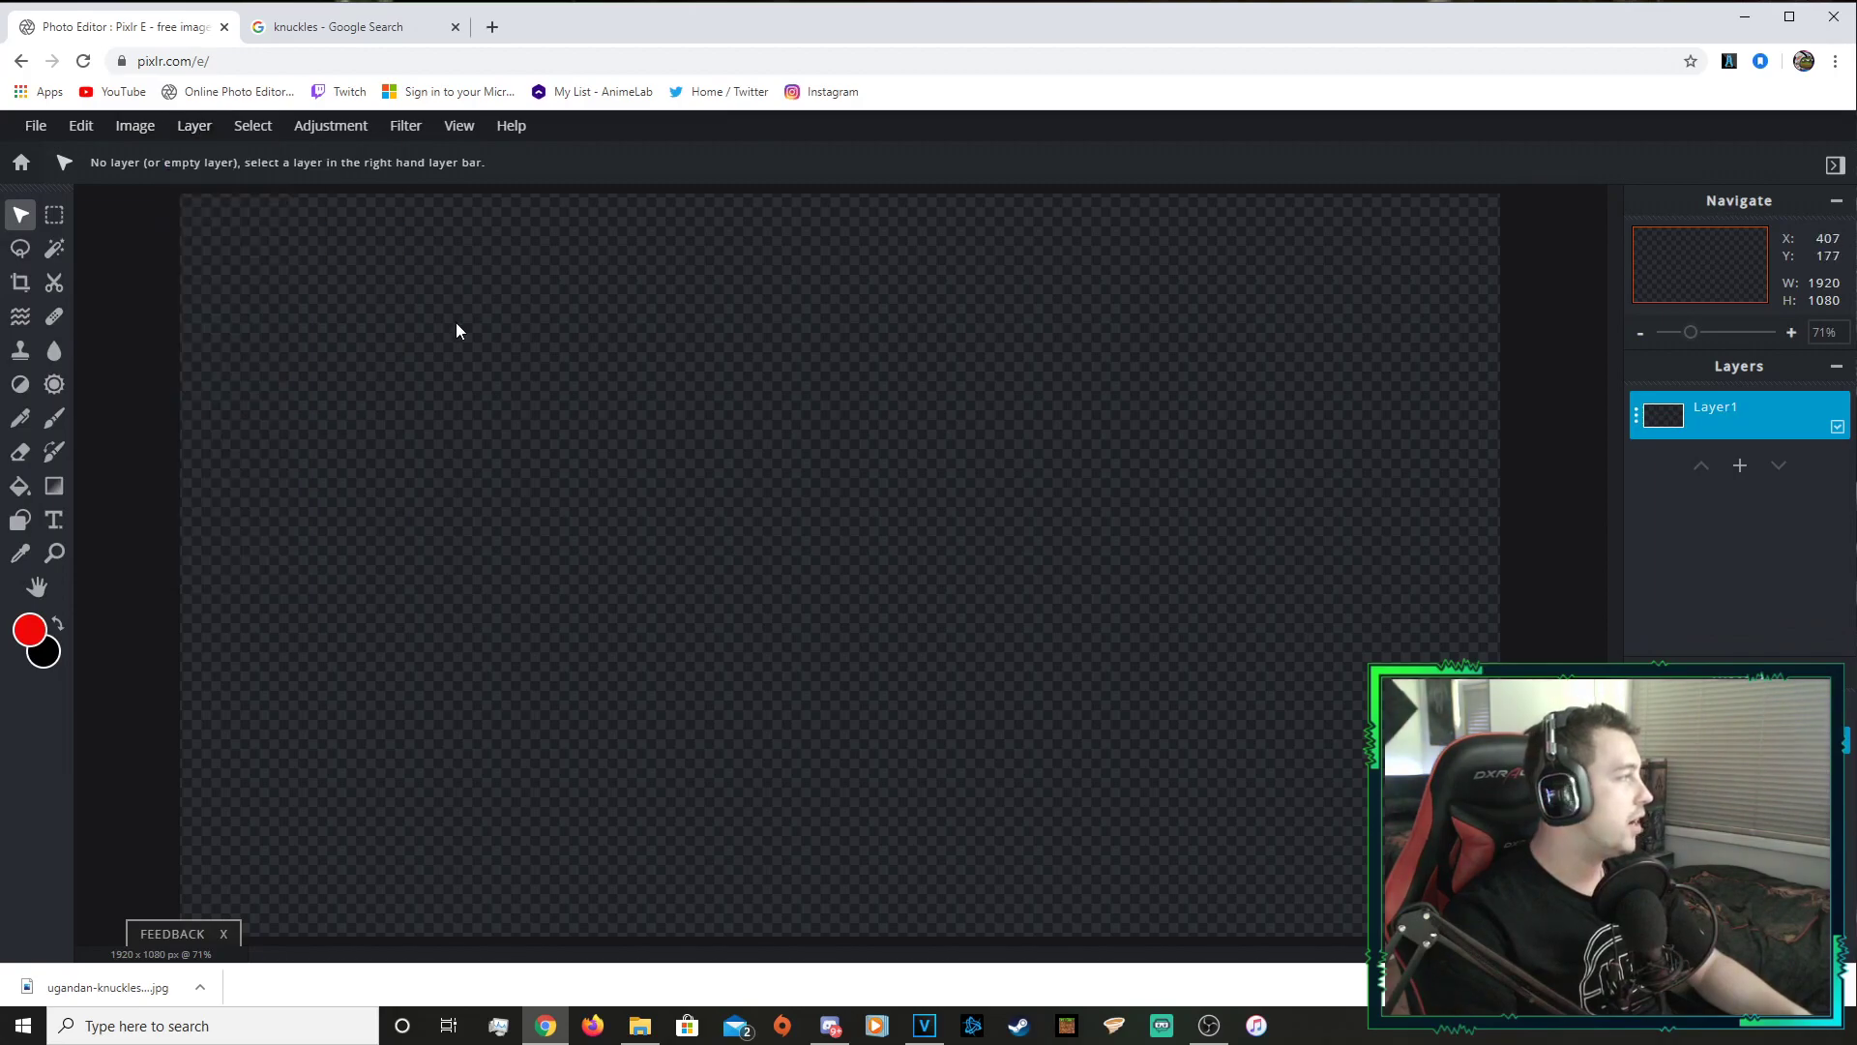
Add the ugandan-knuckles JPEG to the canvas as a new layer above Layer1
left_click(194, 125)
left_click(221, 209)
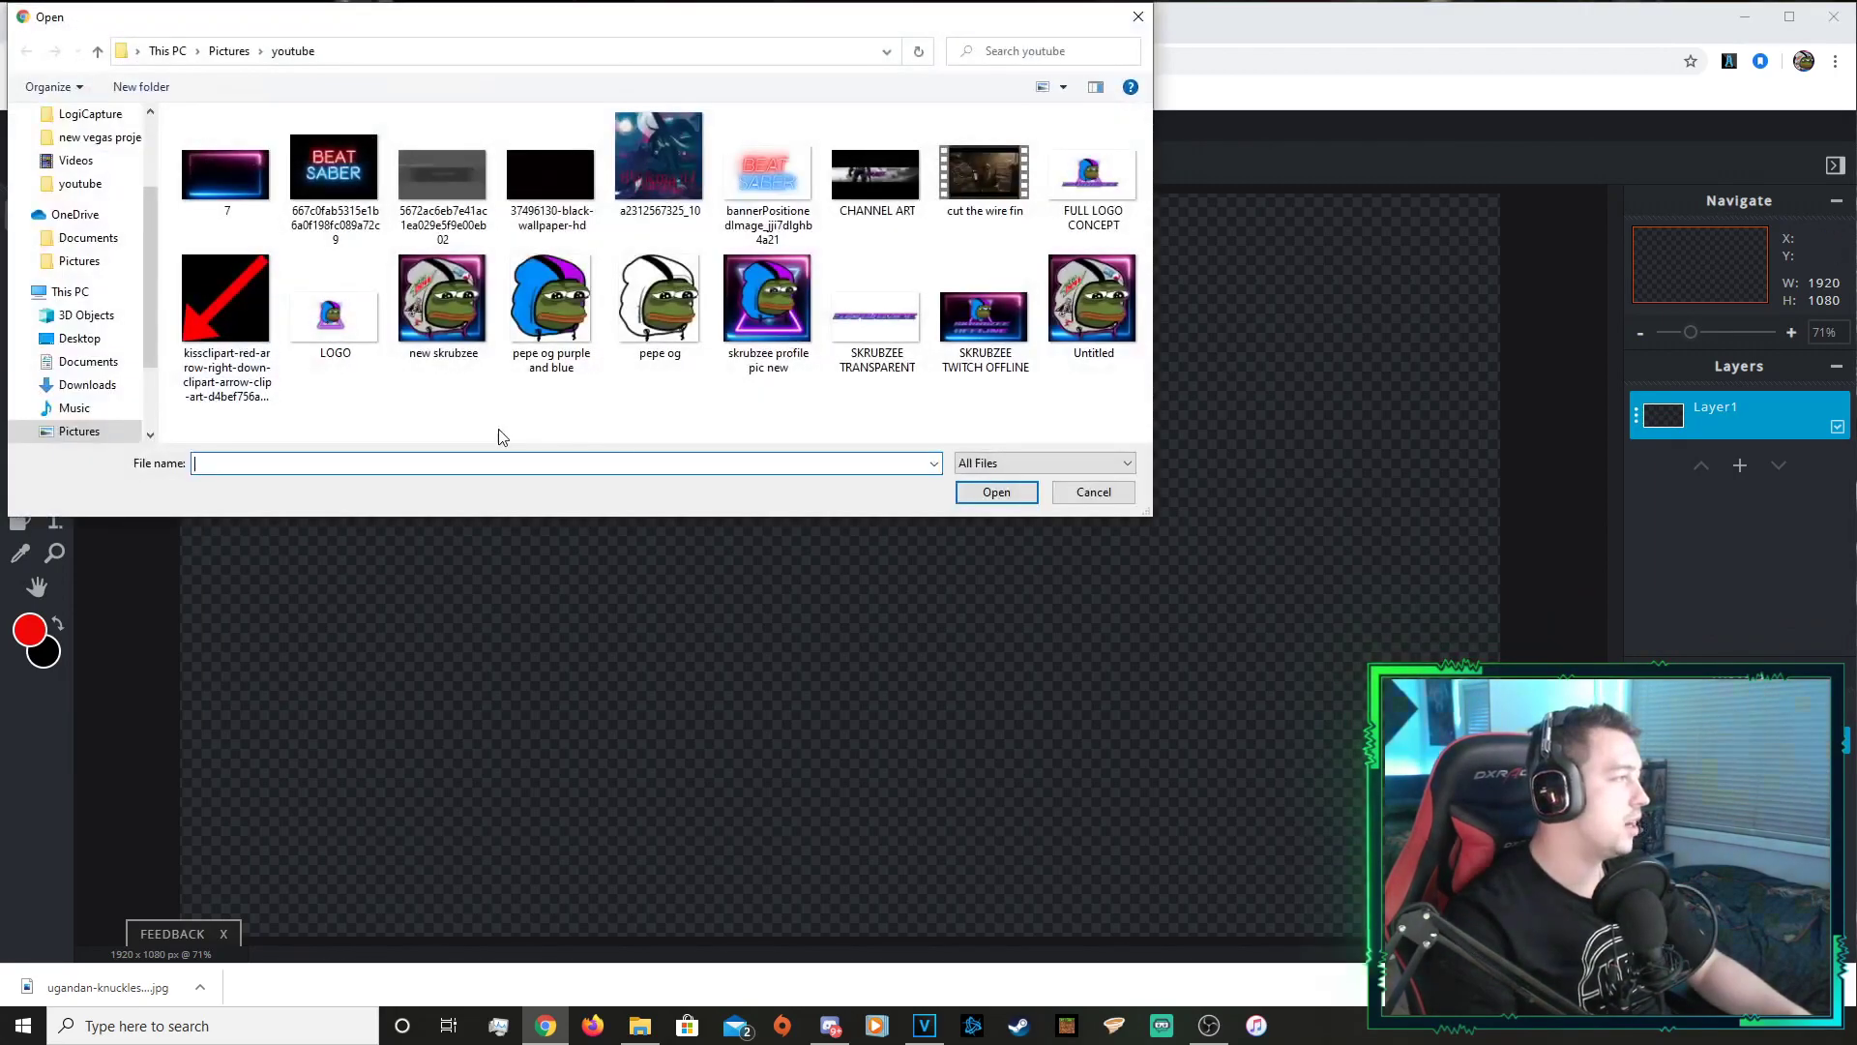
left_click(457, 319)
left_click(996, 492)
key("w")
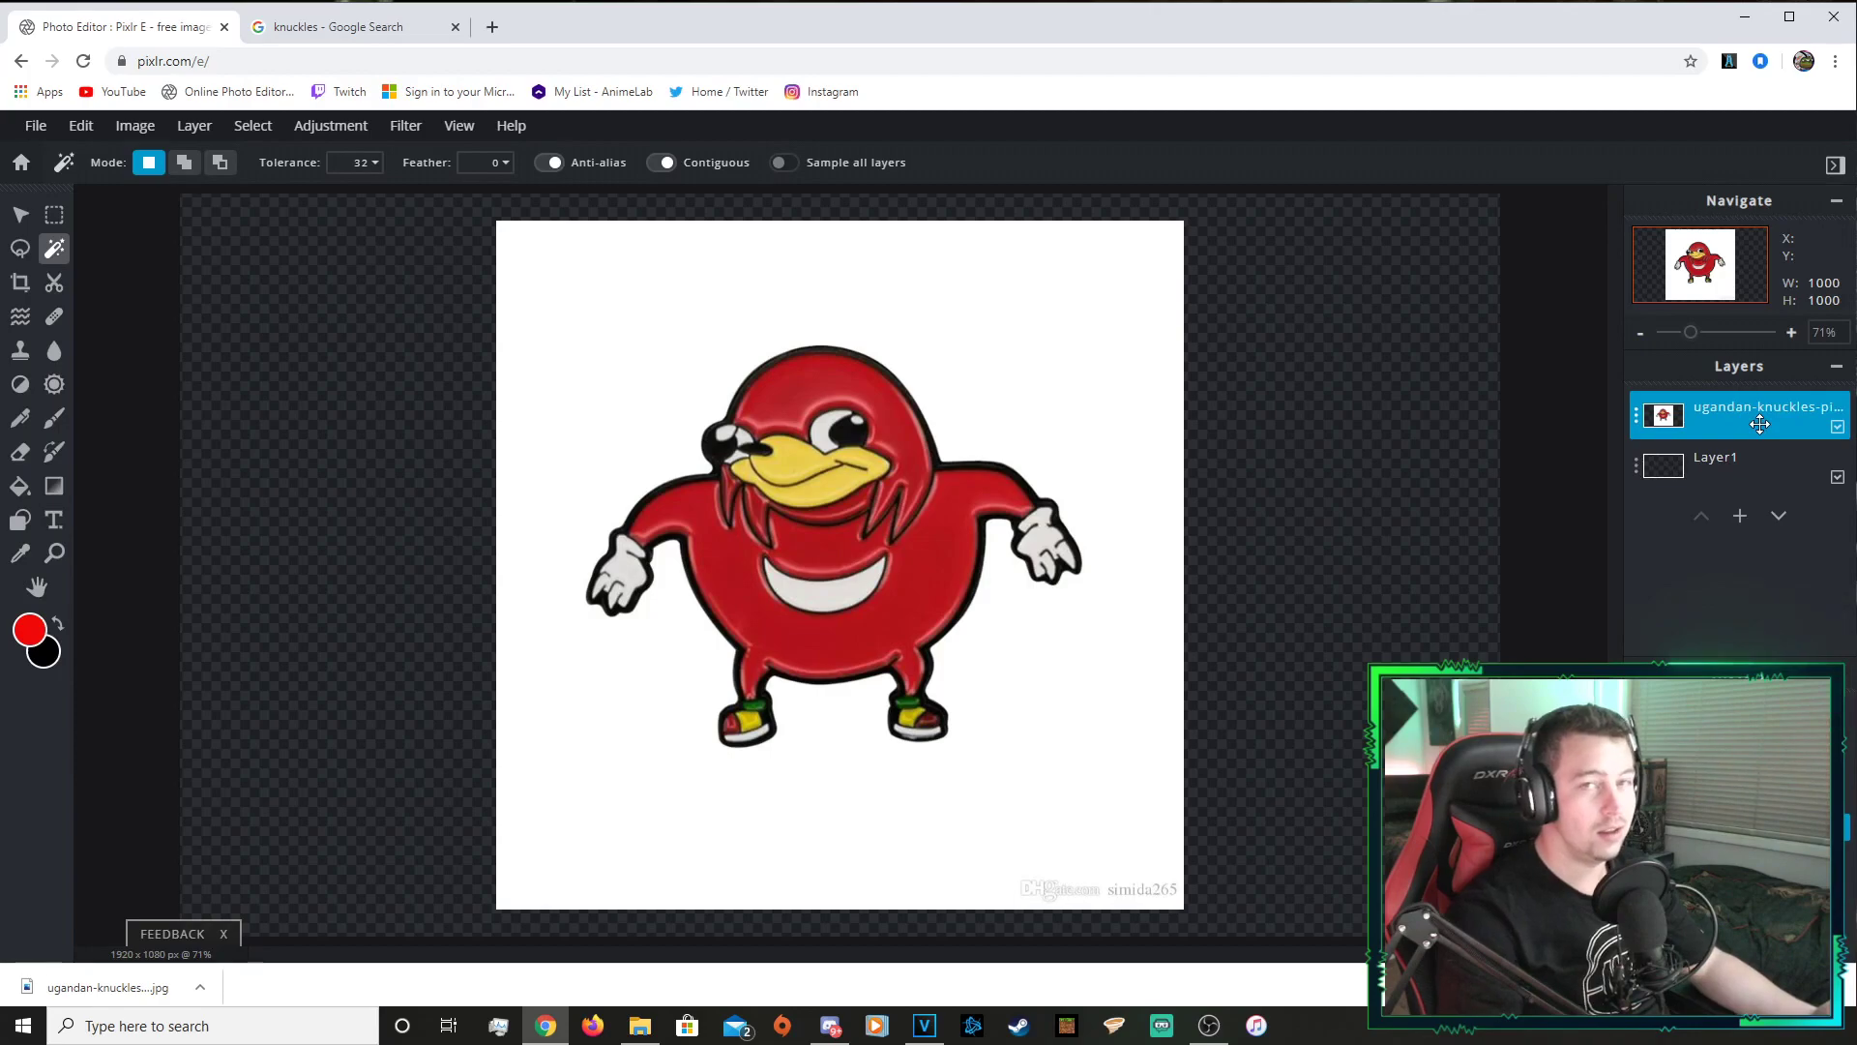
Delete Knuckles' white background with the Magic Wand, then deselect
left_click(1110, 347)
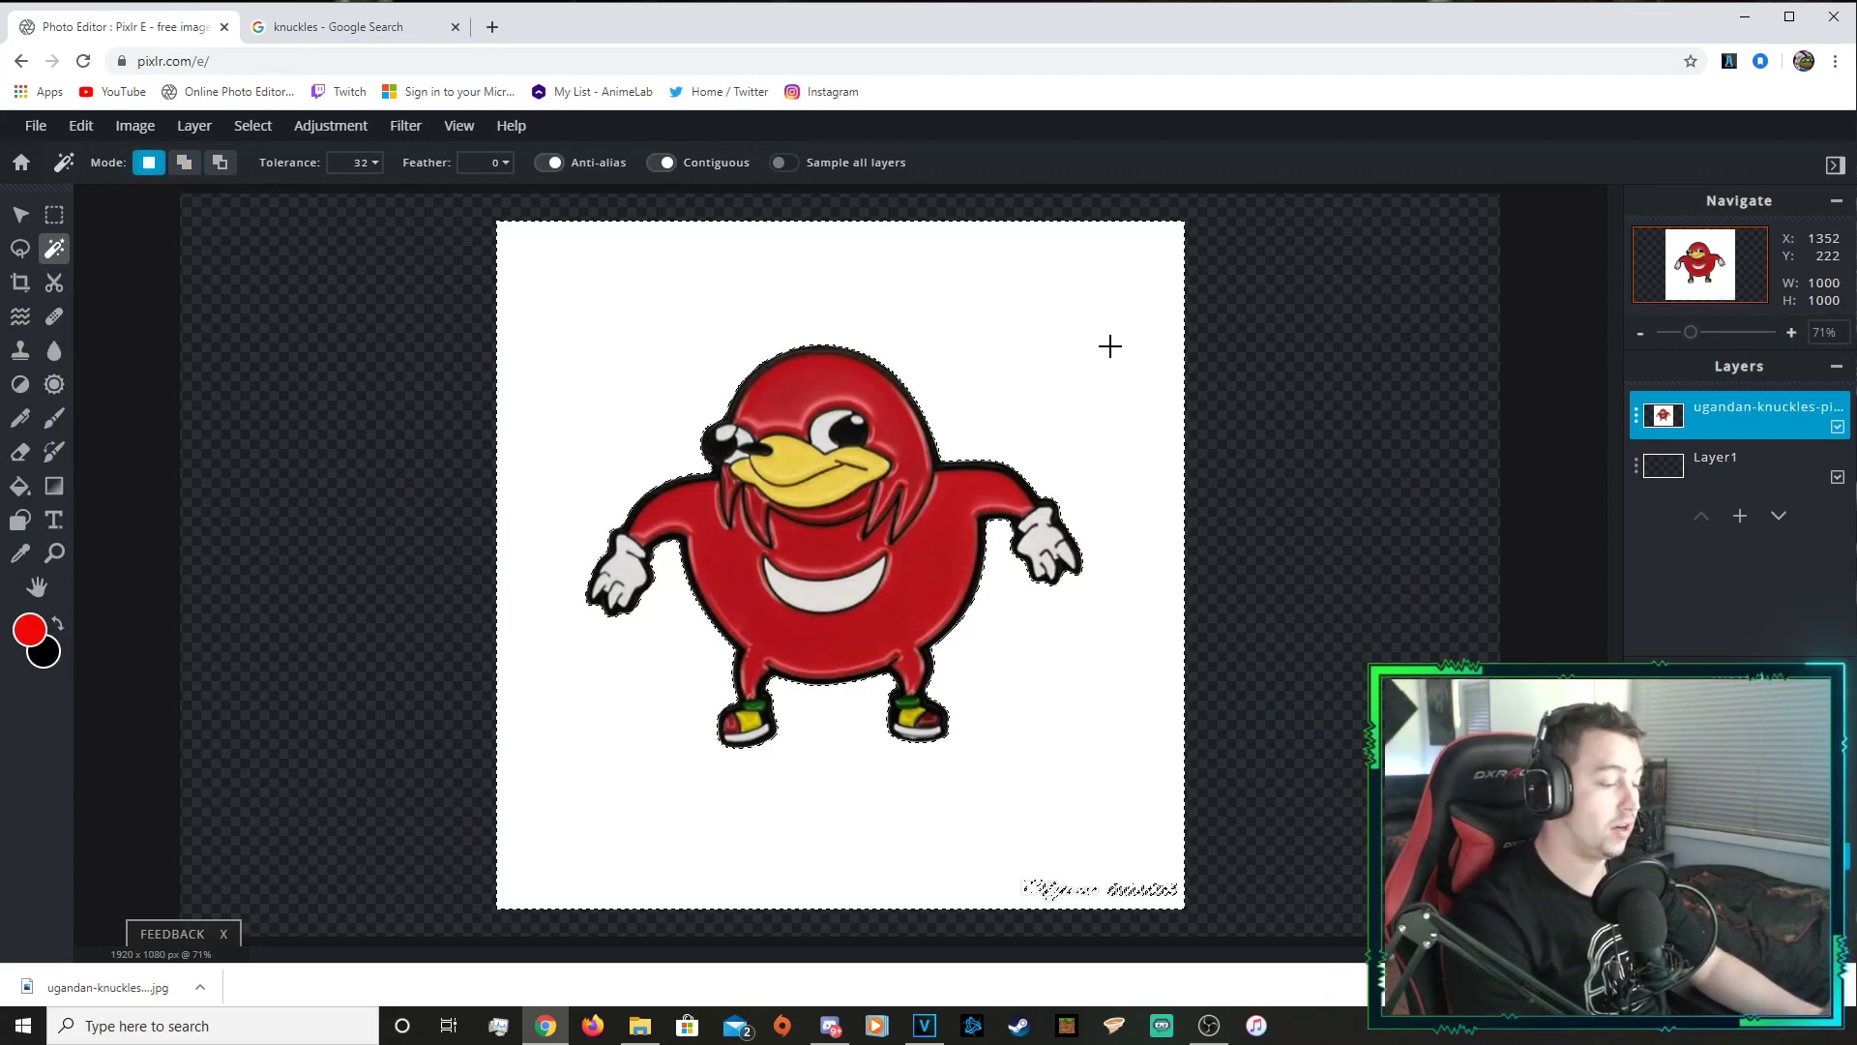
key("Delete")
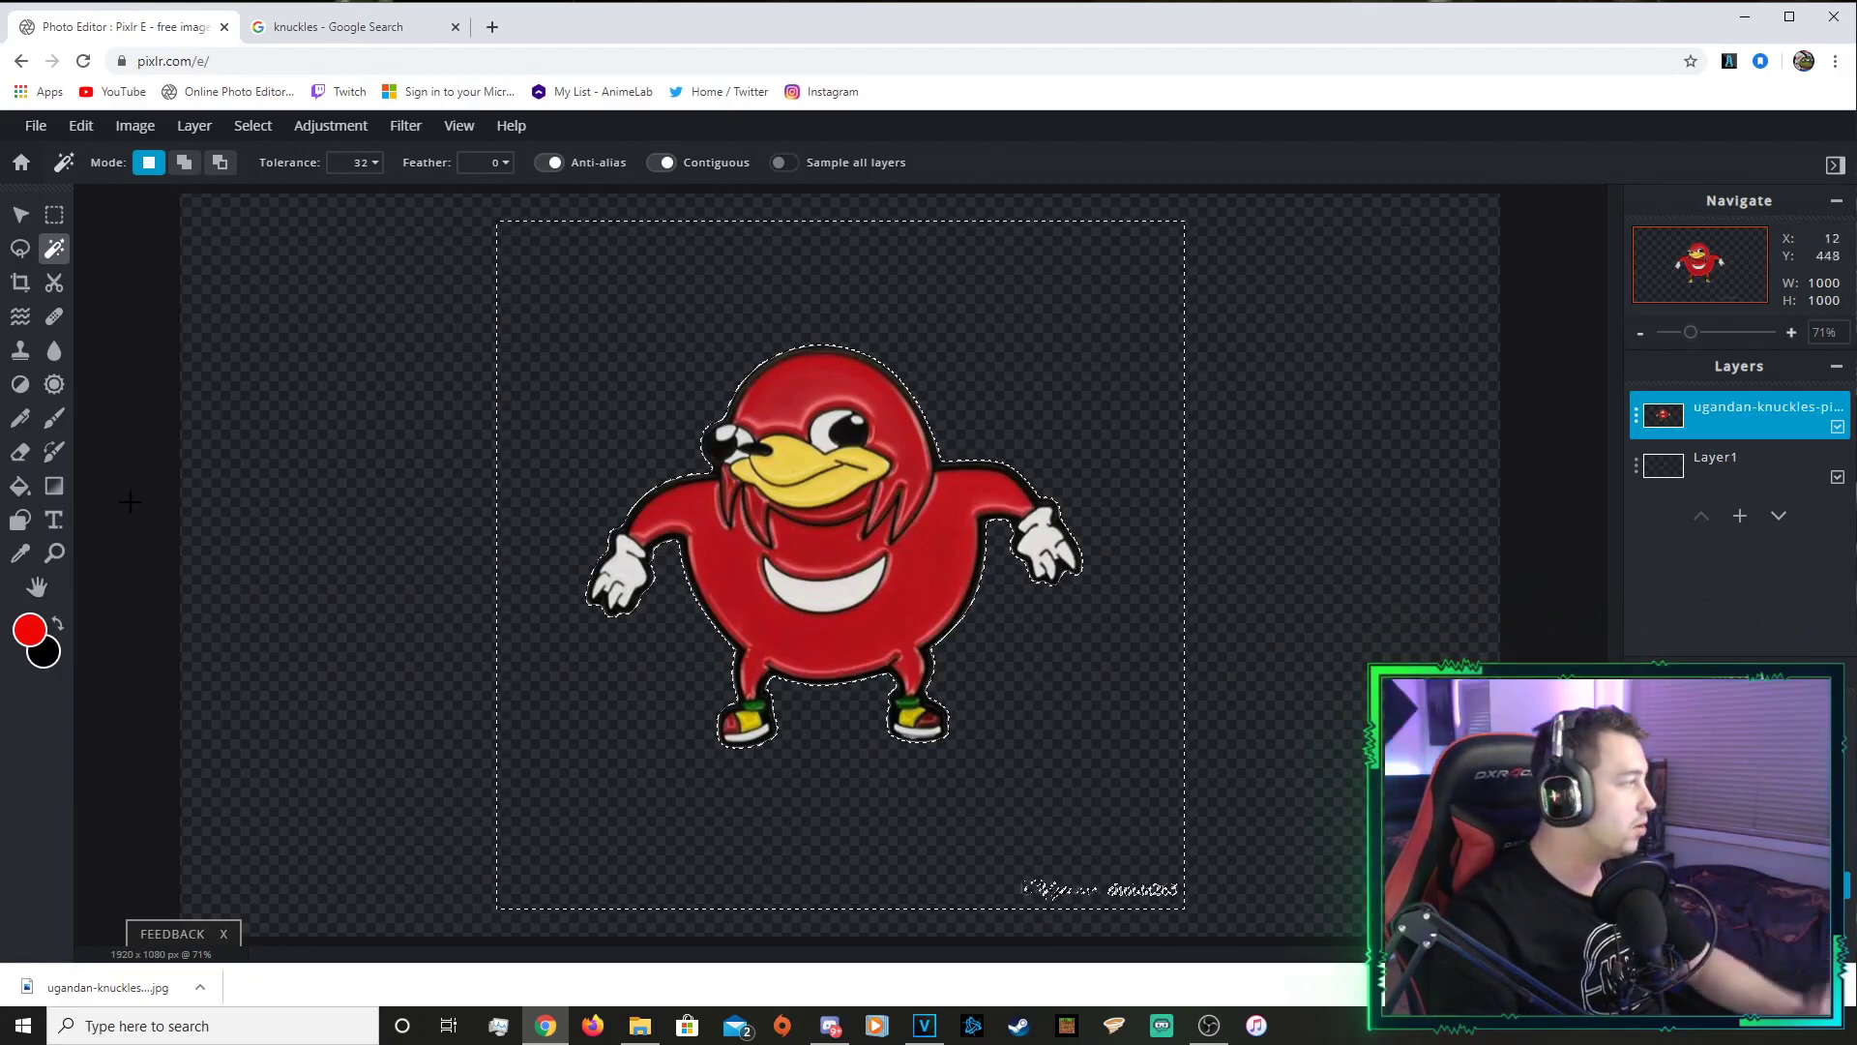
right_click(381, 338)
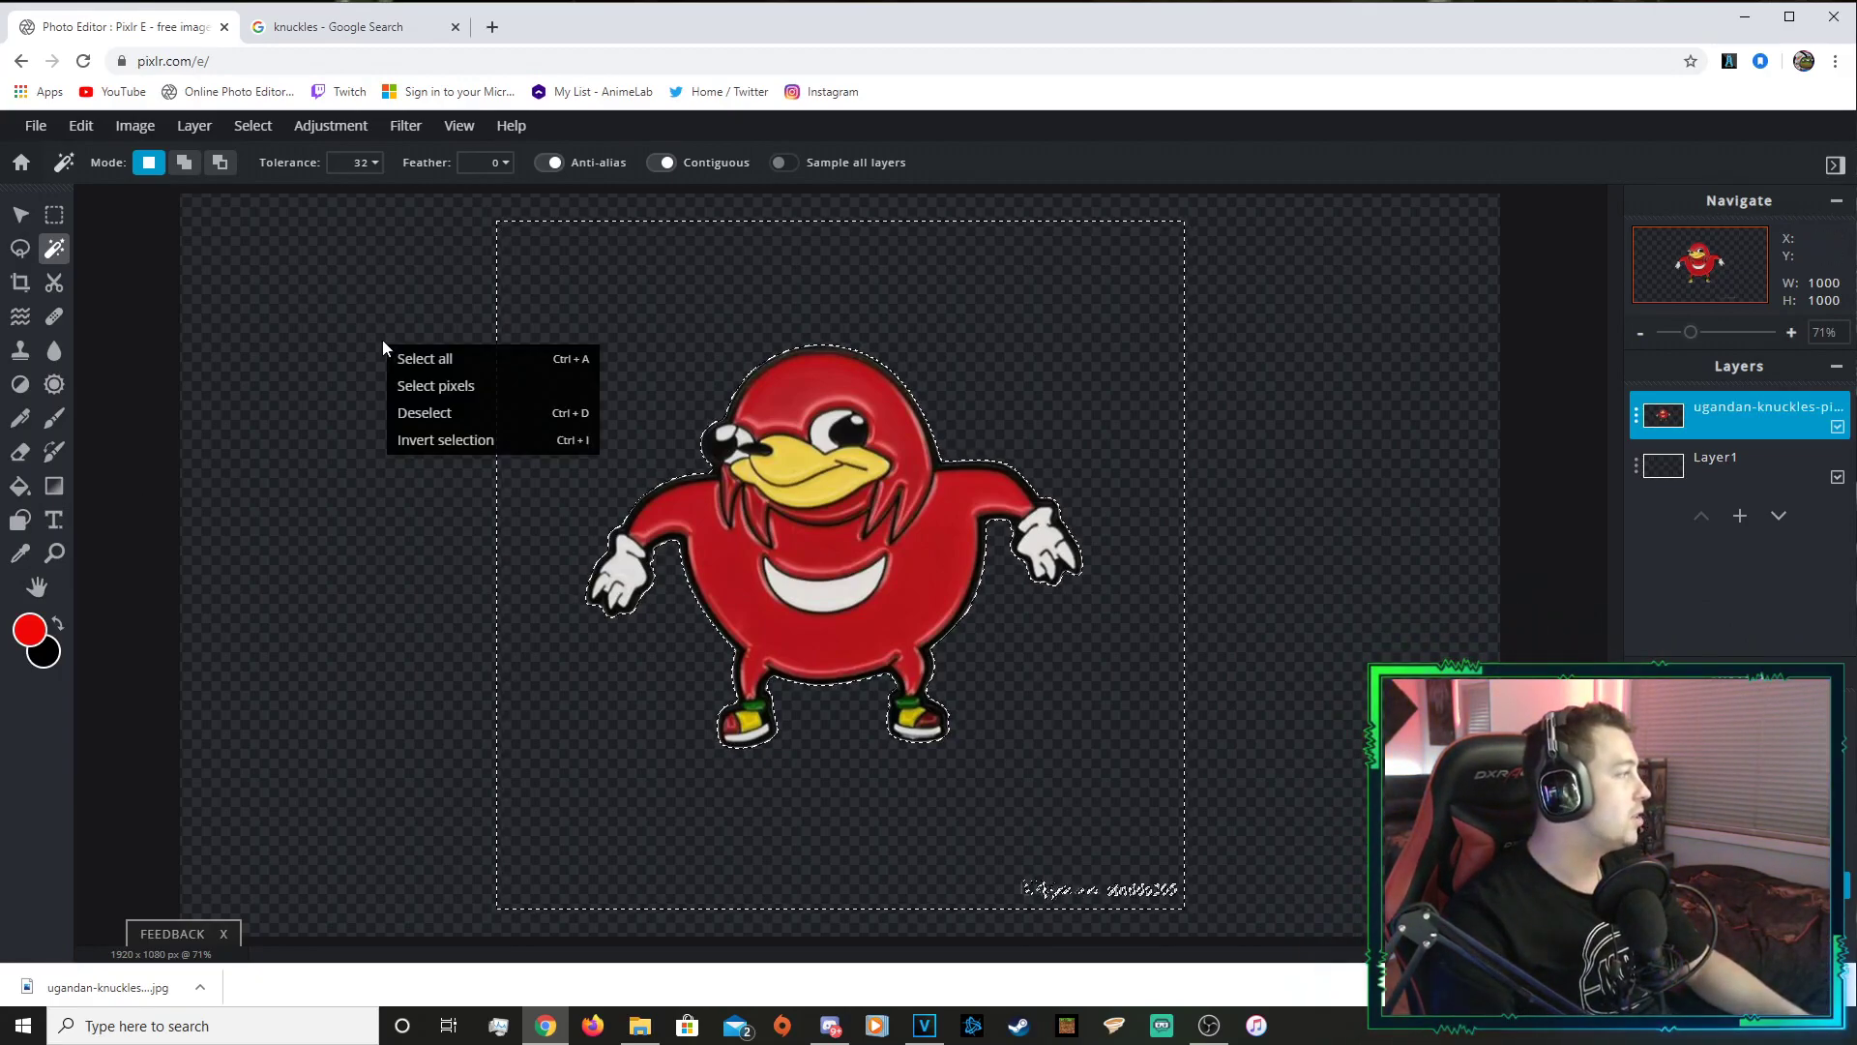
left_click(462, 412)
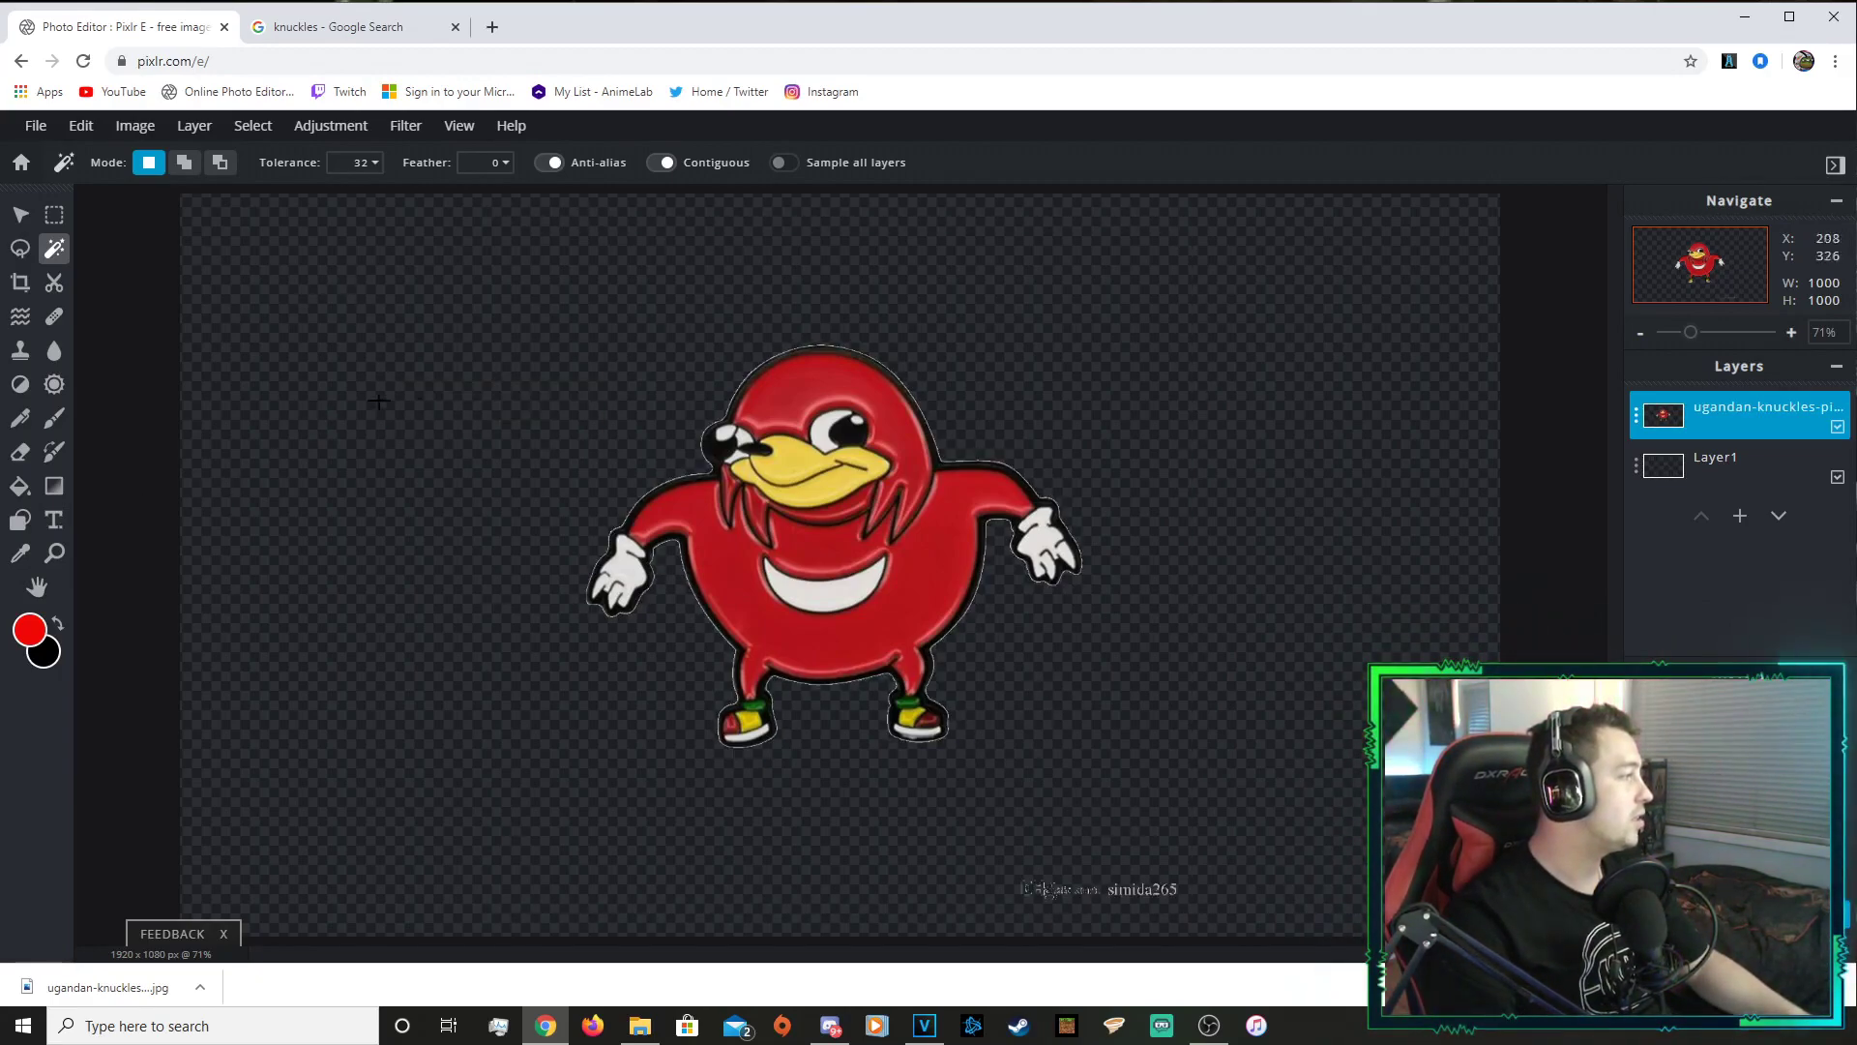
Erase the faint bottom-right watermark and move Knuckles down-left toward the centre
left_click(17, 457)
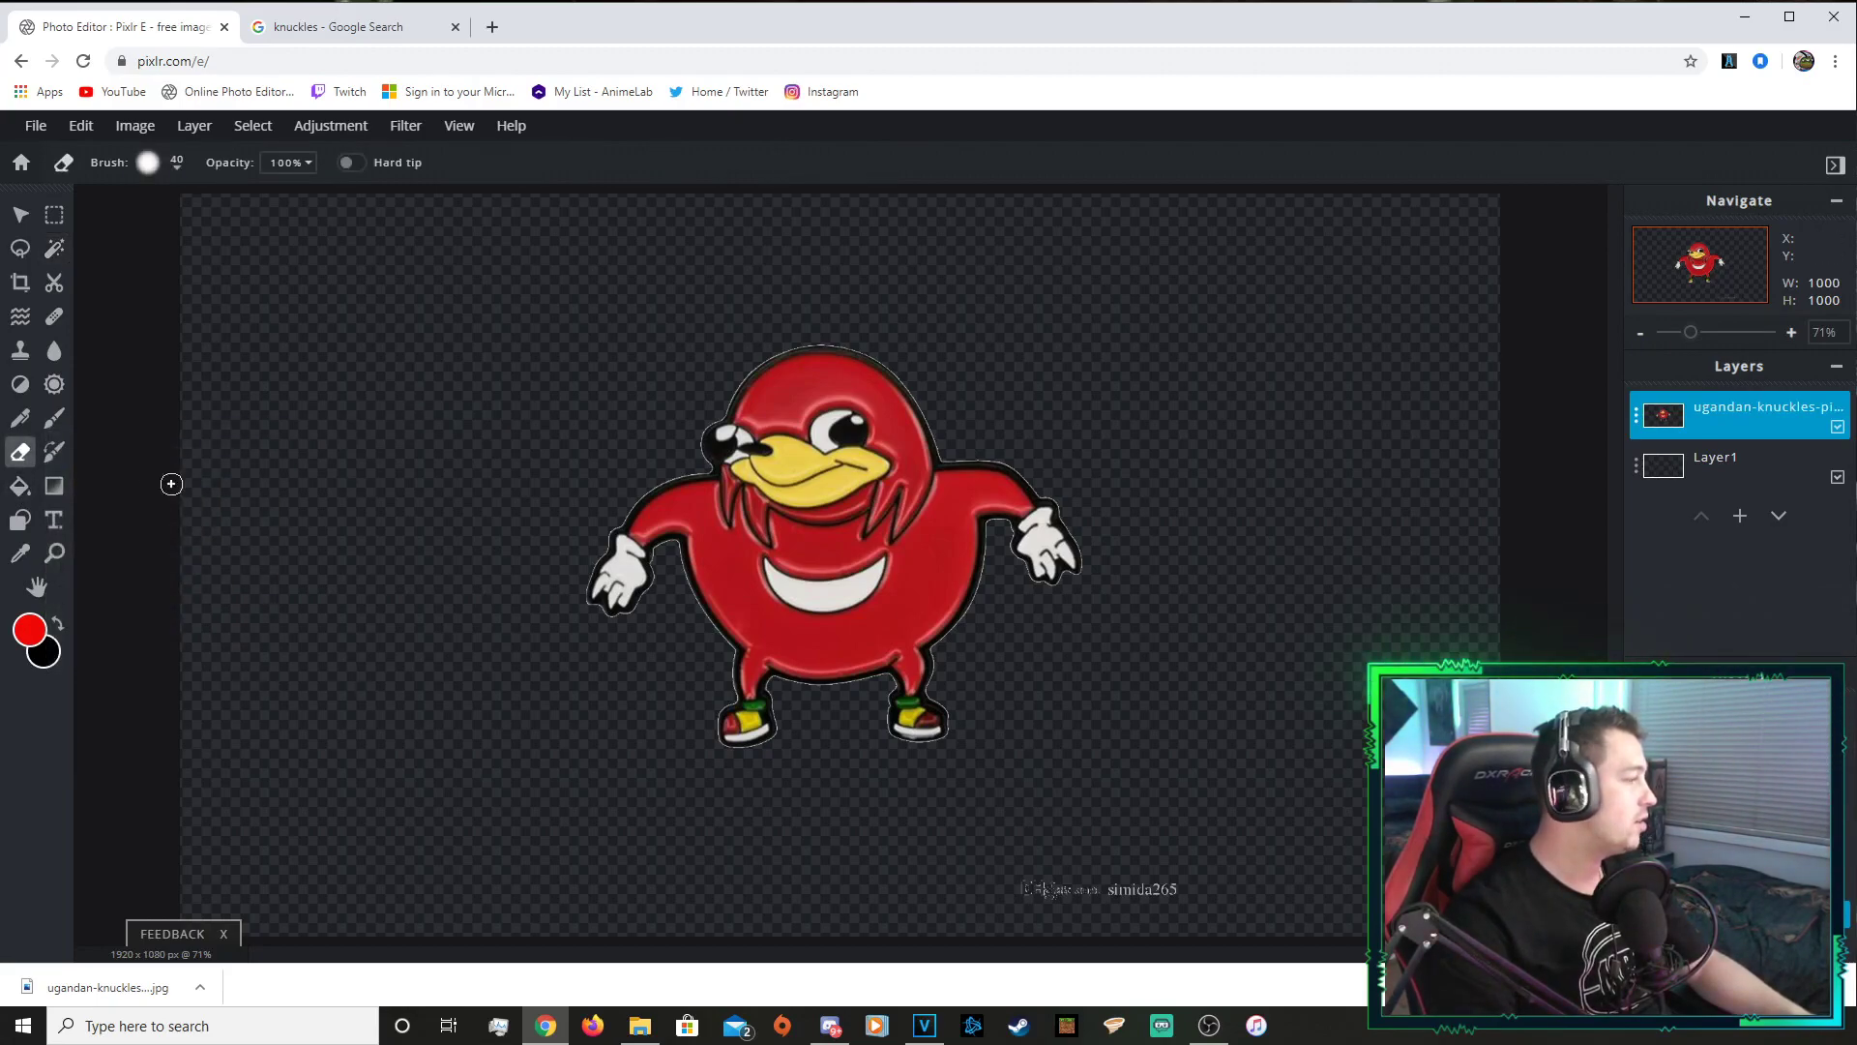
left_click_drag(1057, 891, 1063, 901)
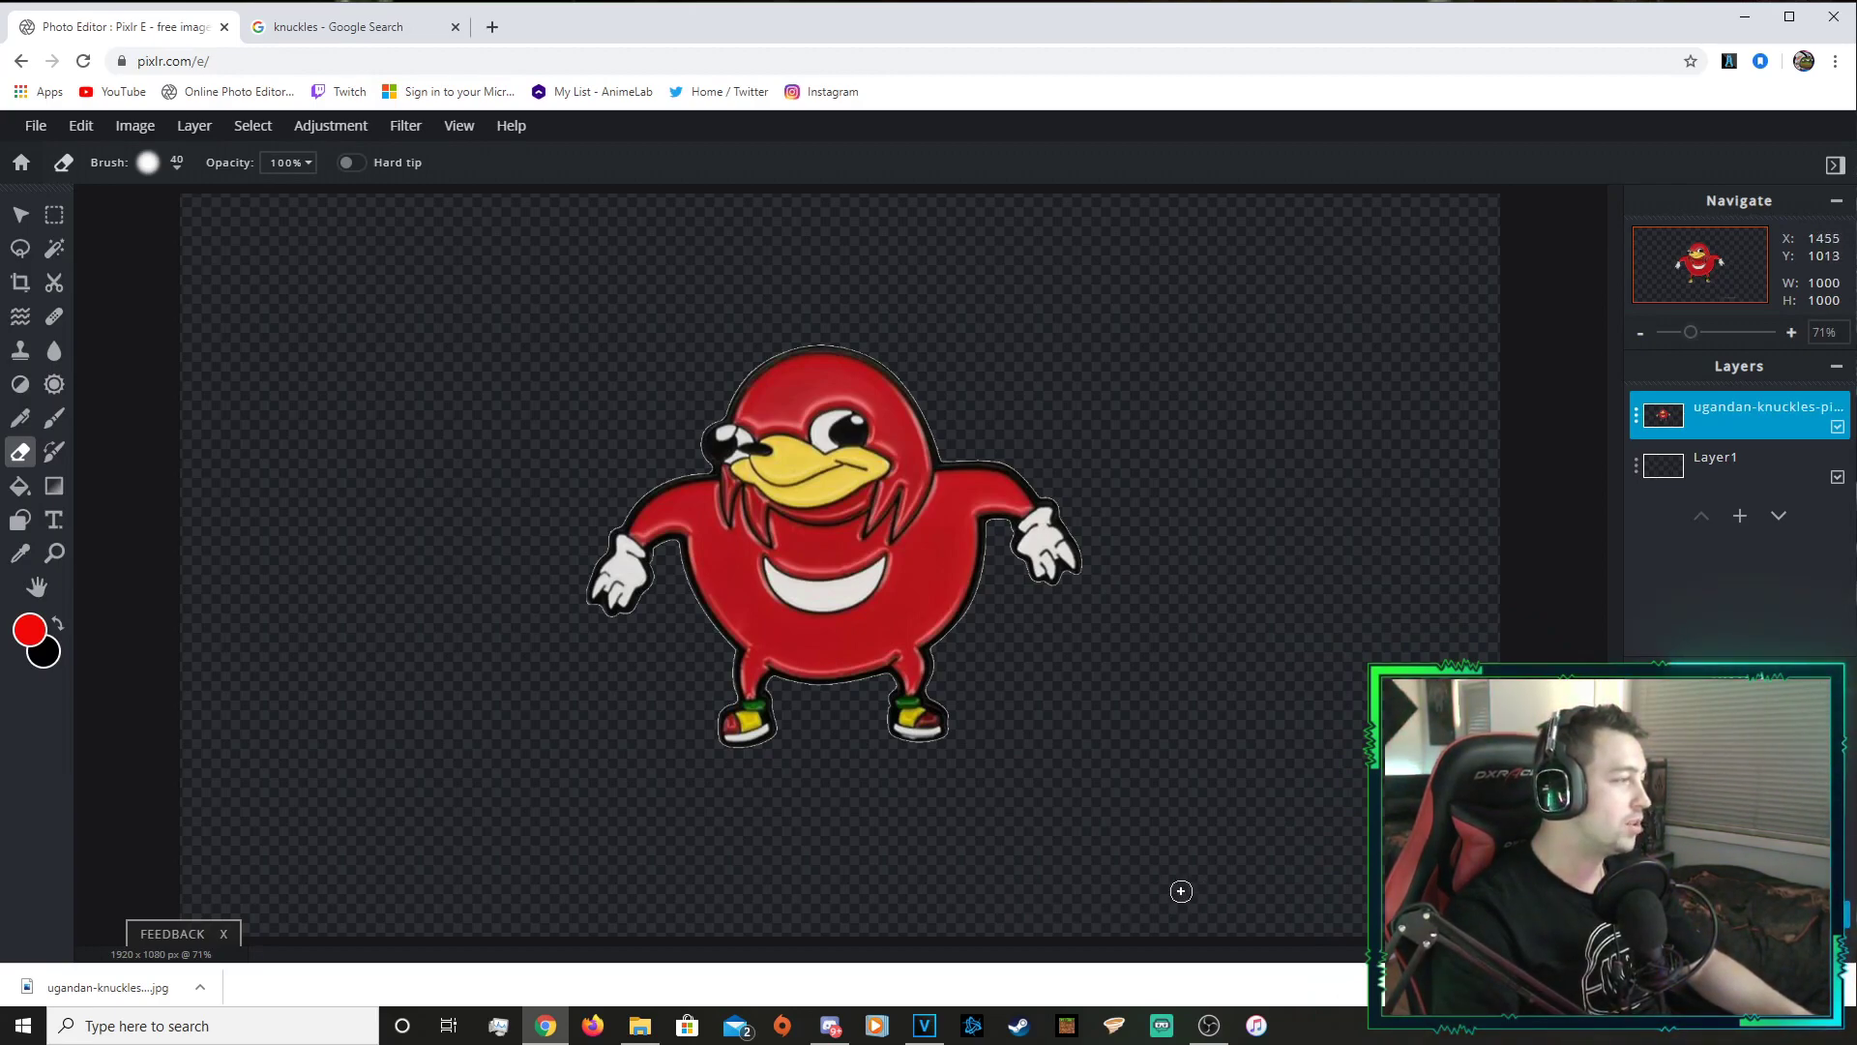
key("v")
left_click_drag(1034, 596, 834, 578)
left_click(47, 128)
Download the Knuckles cut-out as Untitledbnxdrtg.png and preview the downloaded file
left_click(38, 127)
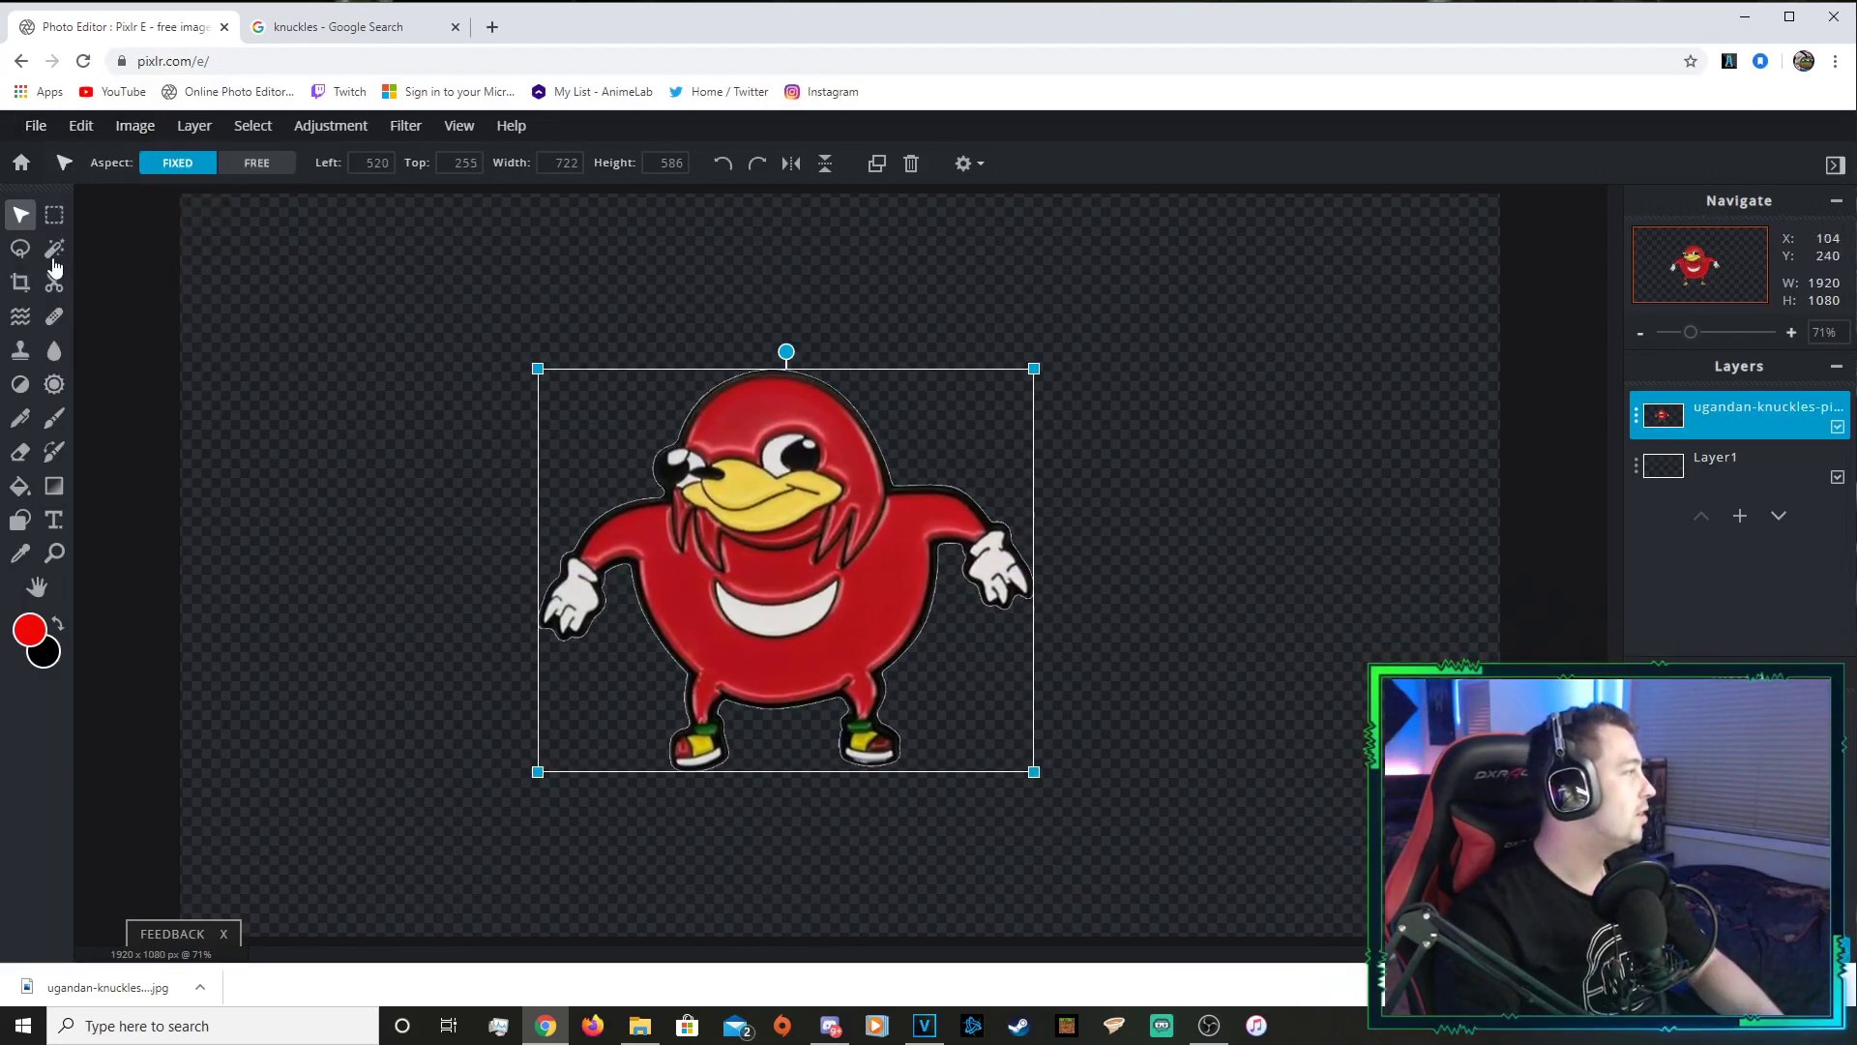
left_click(37, 126)
left_click(56, 296)
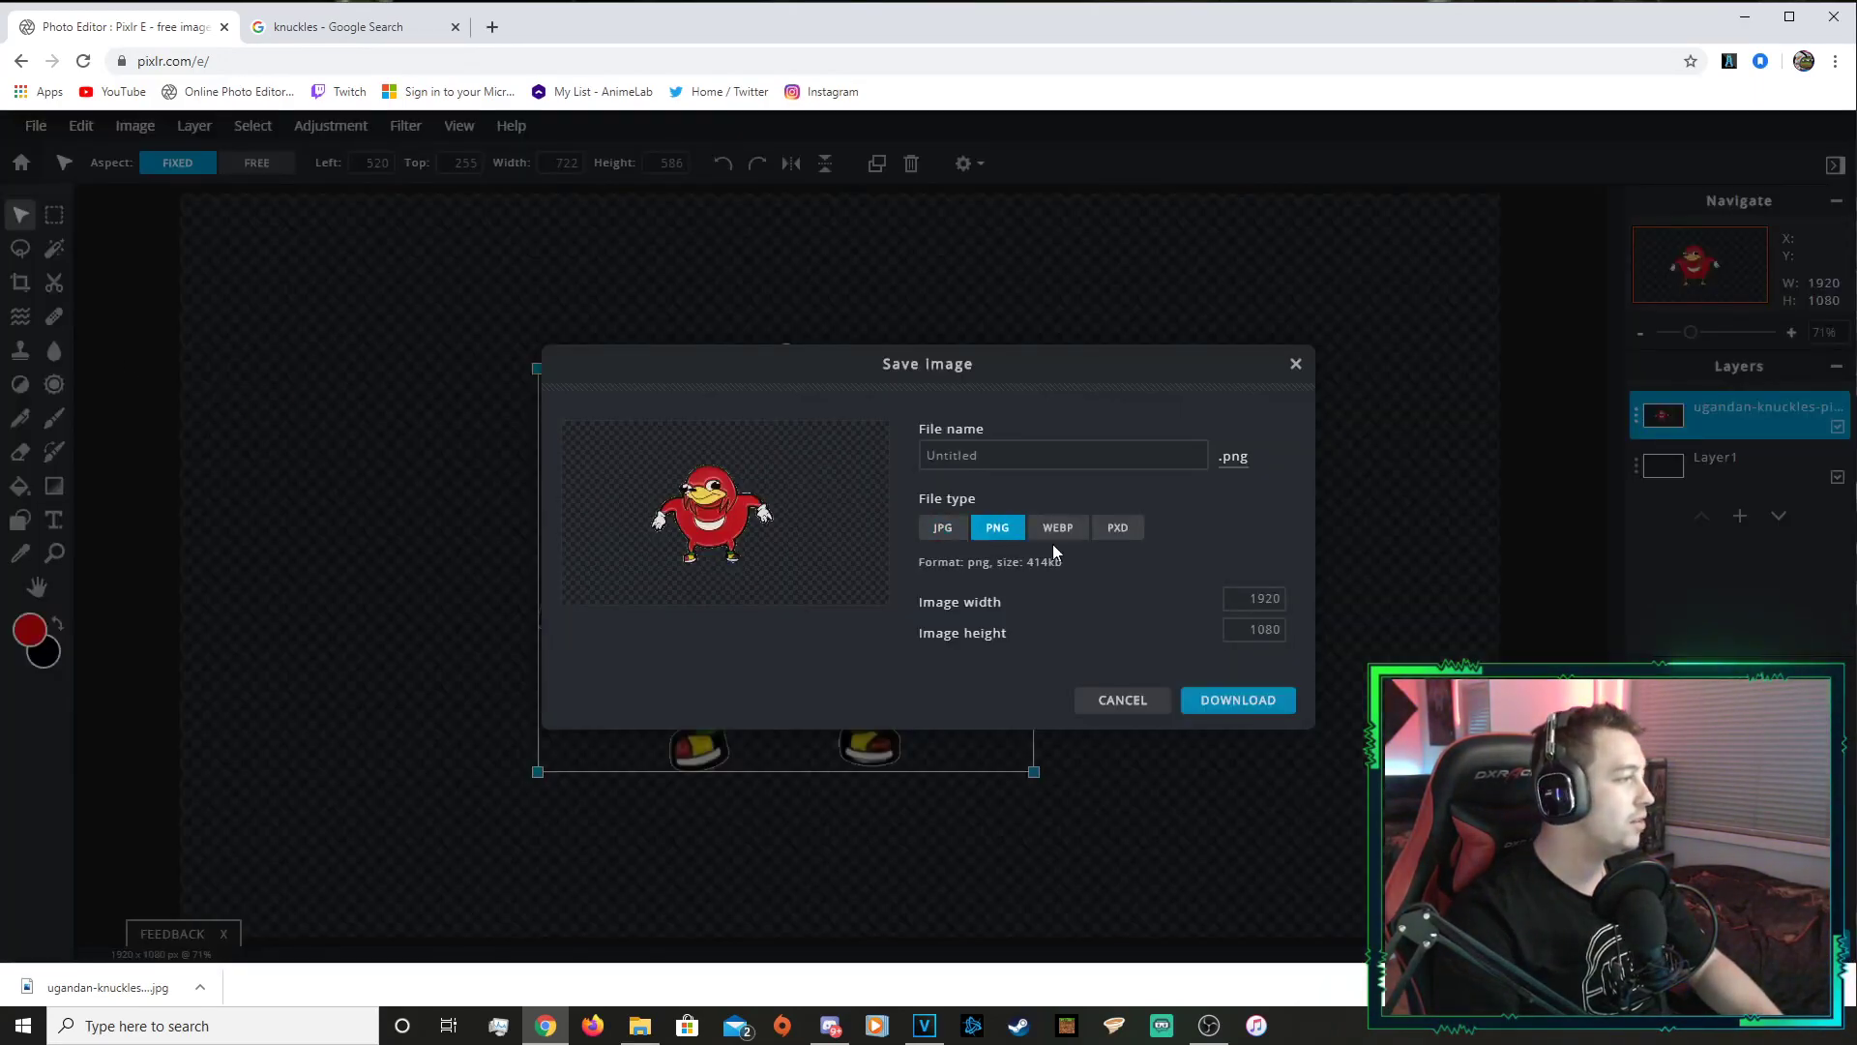
left_click(967, 454)
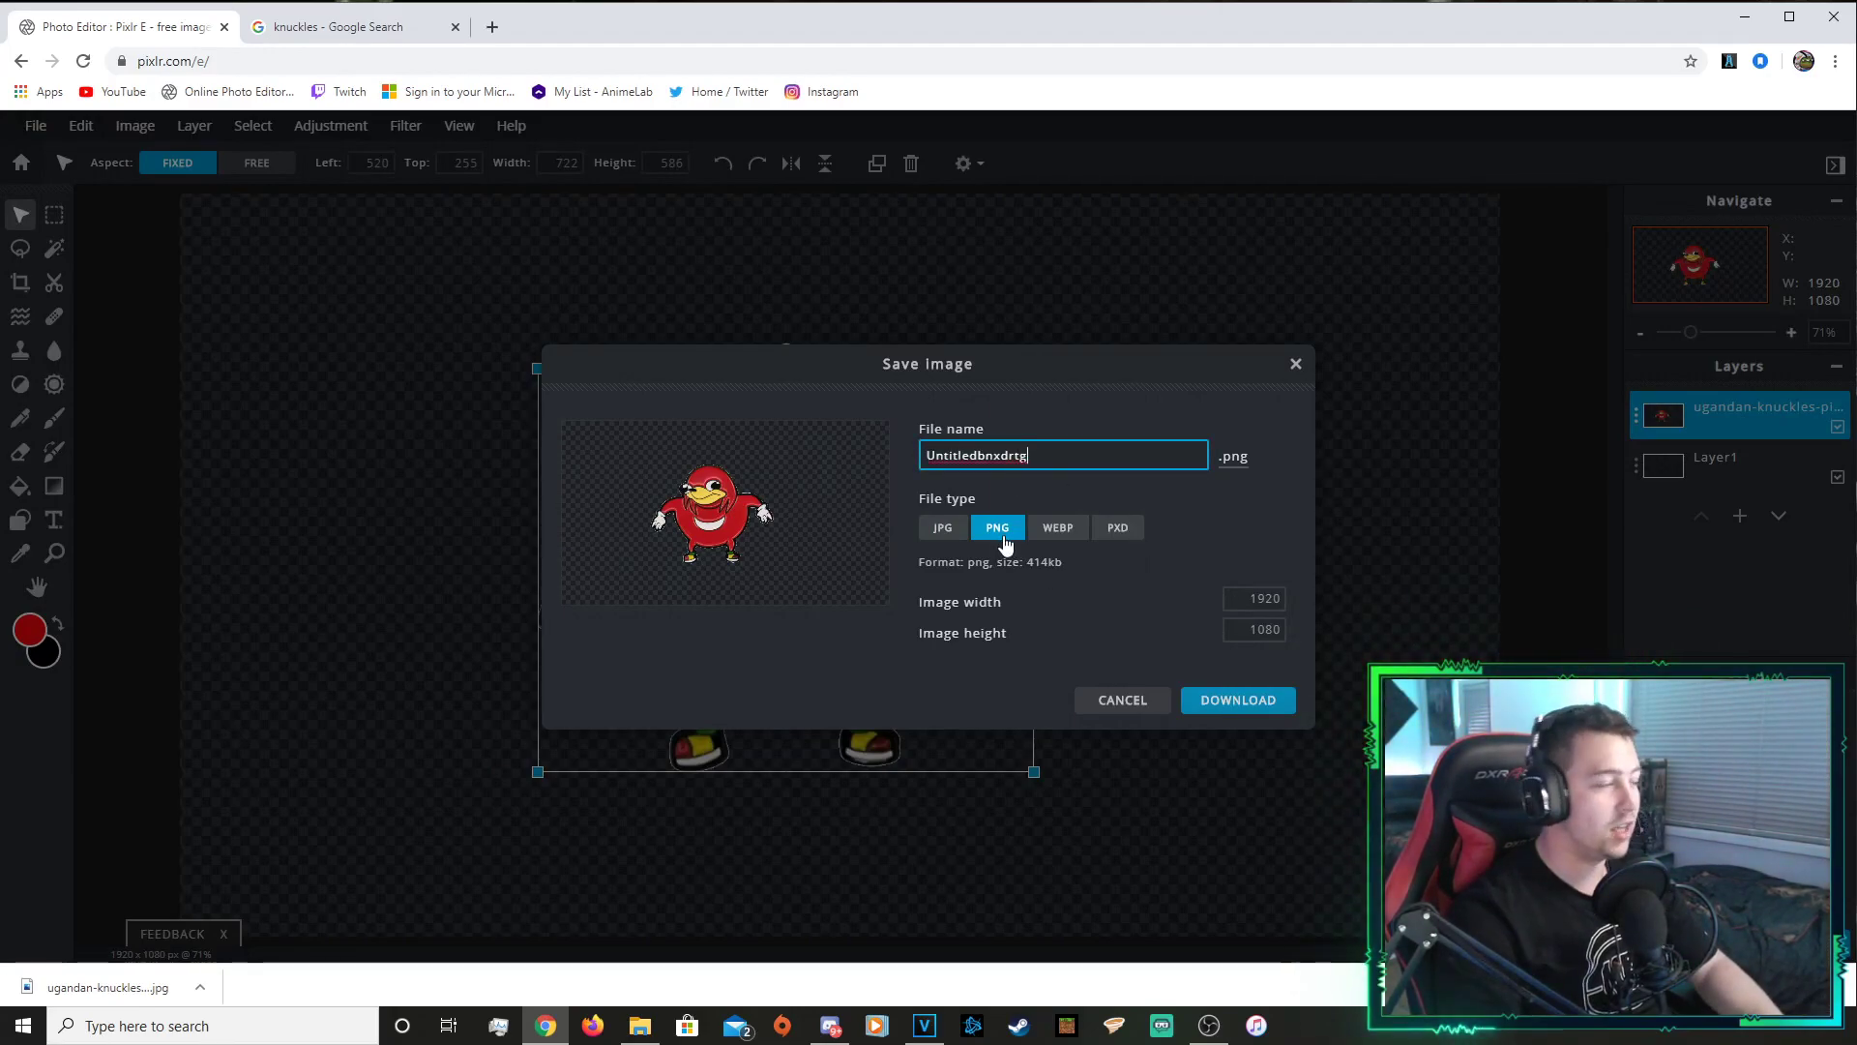
left_click(1209, 699)
left_click(64, 989)
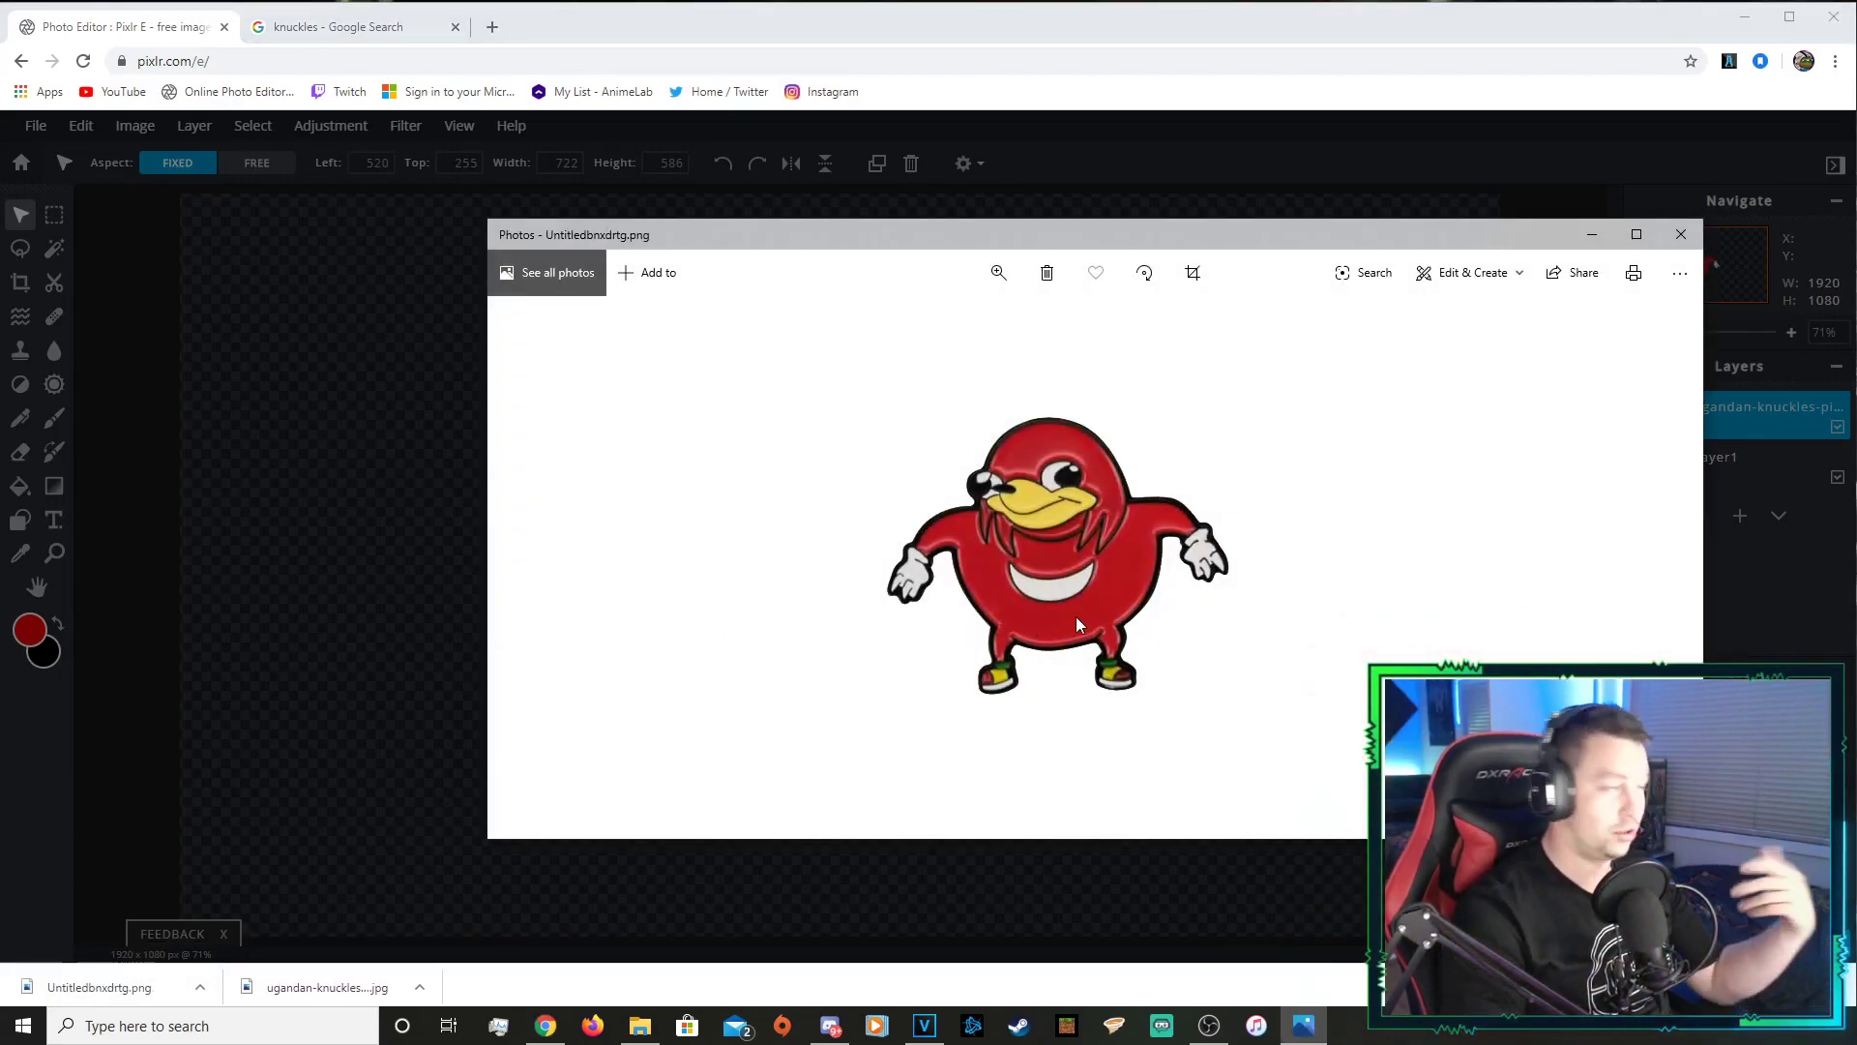
left_click(1681, 235)
Add Untitledbnxdrtg.png from Downloads as a layer, then reposition and resize it to about 1755×987
left_click(194, 126)
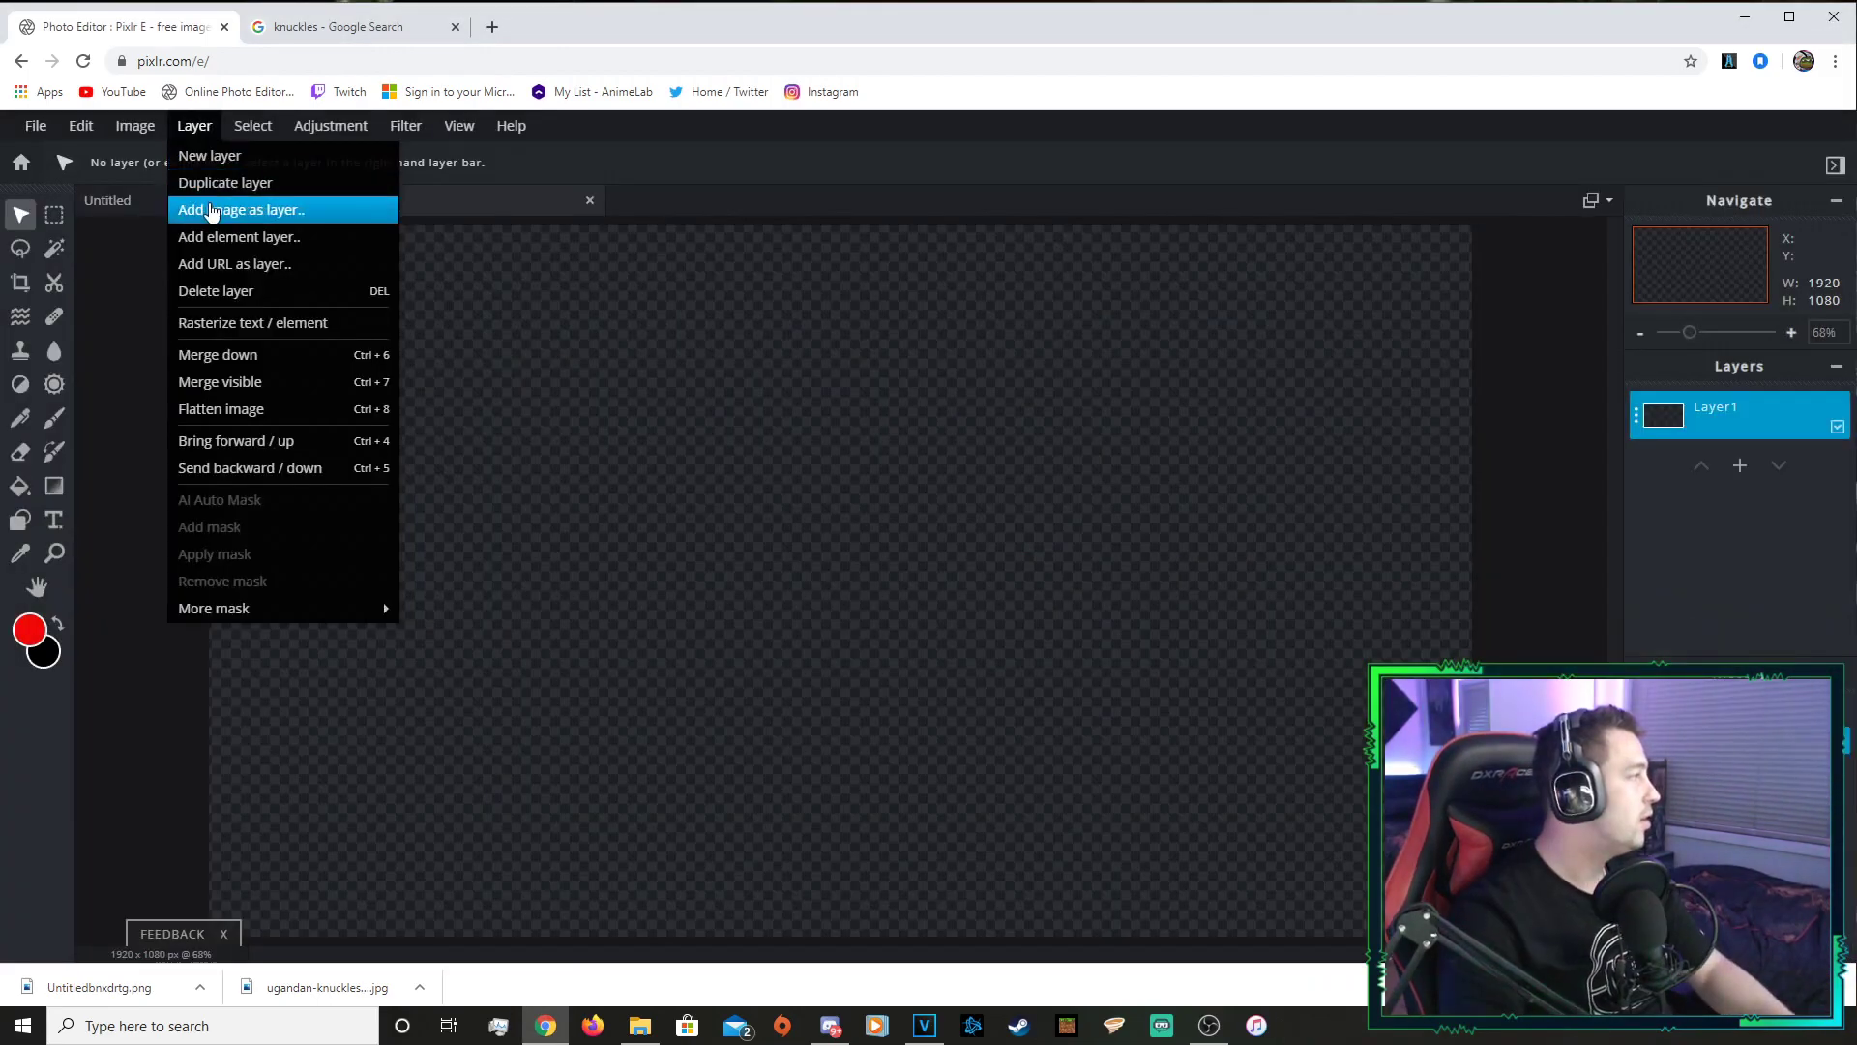
left_click(210, 210)
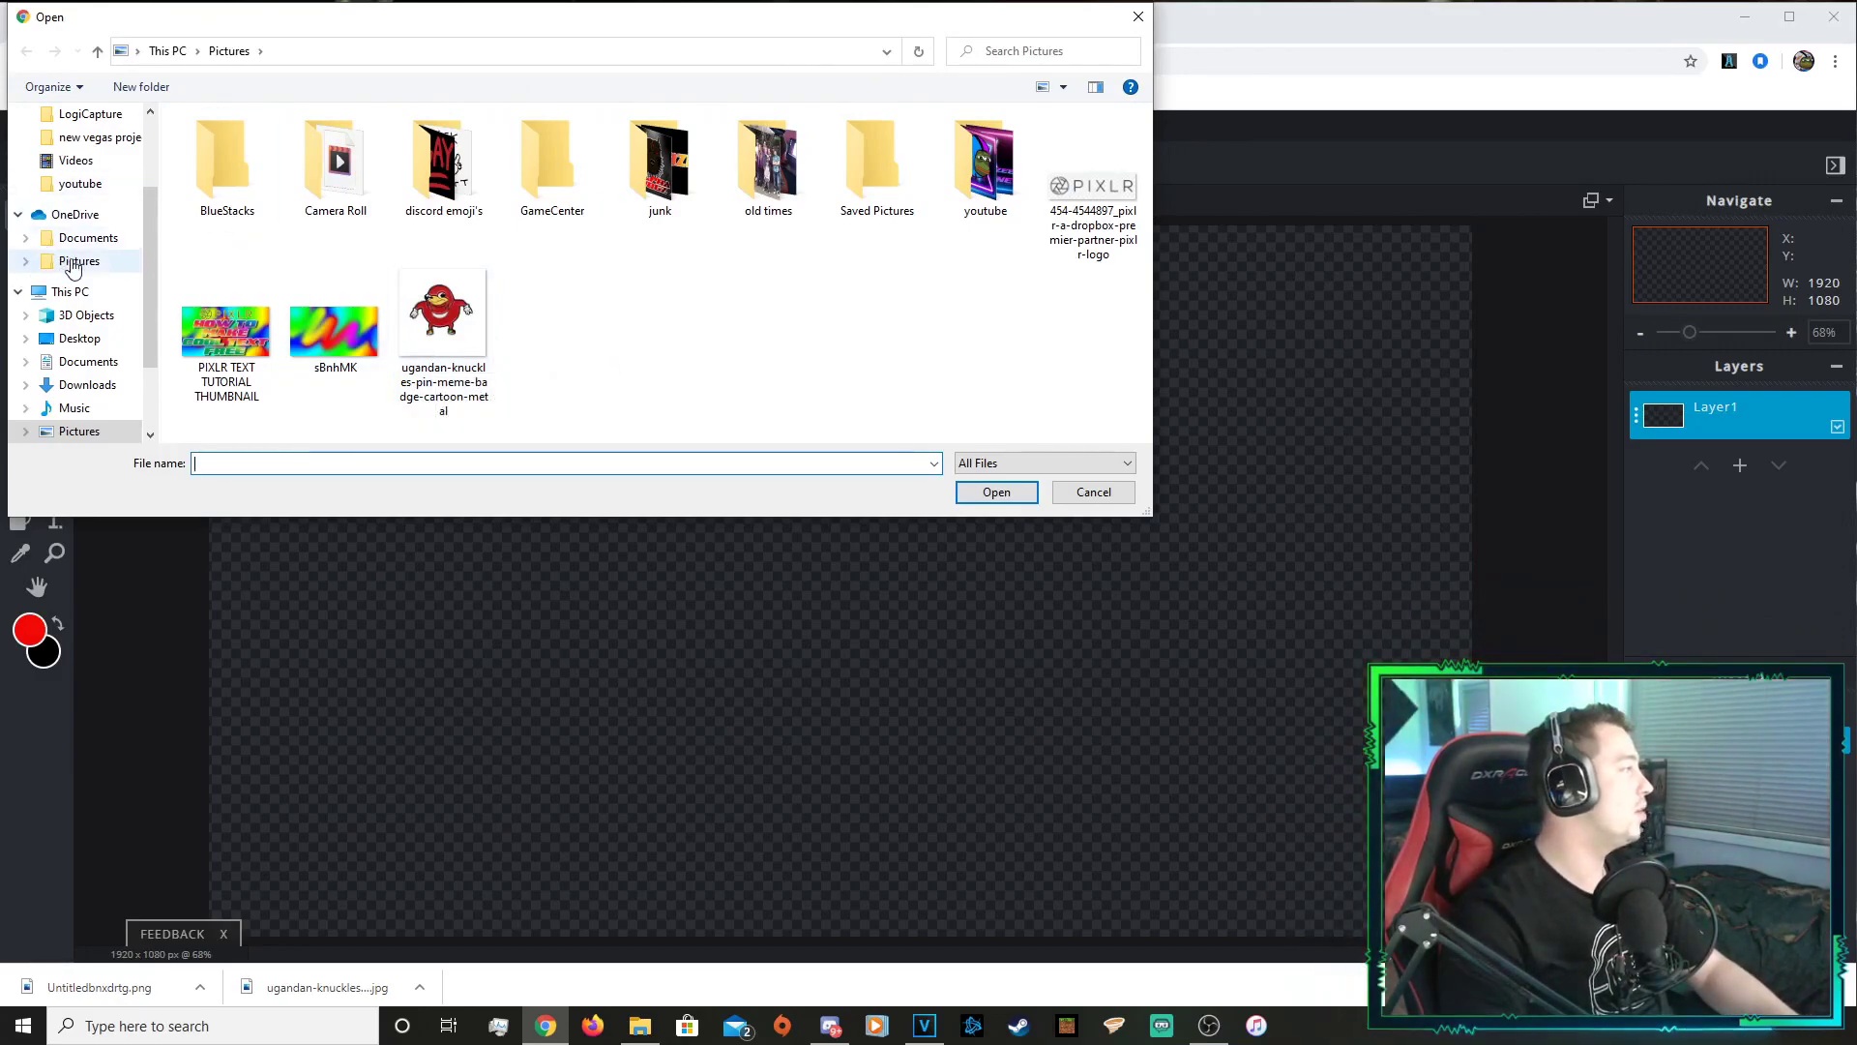
scroll(73, 268, "up", 2)
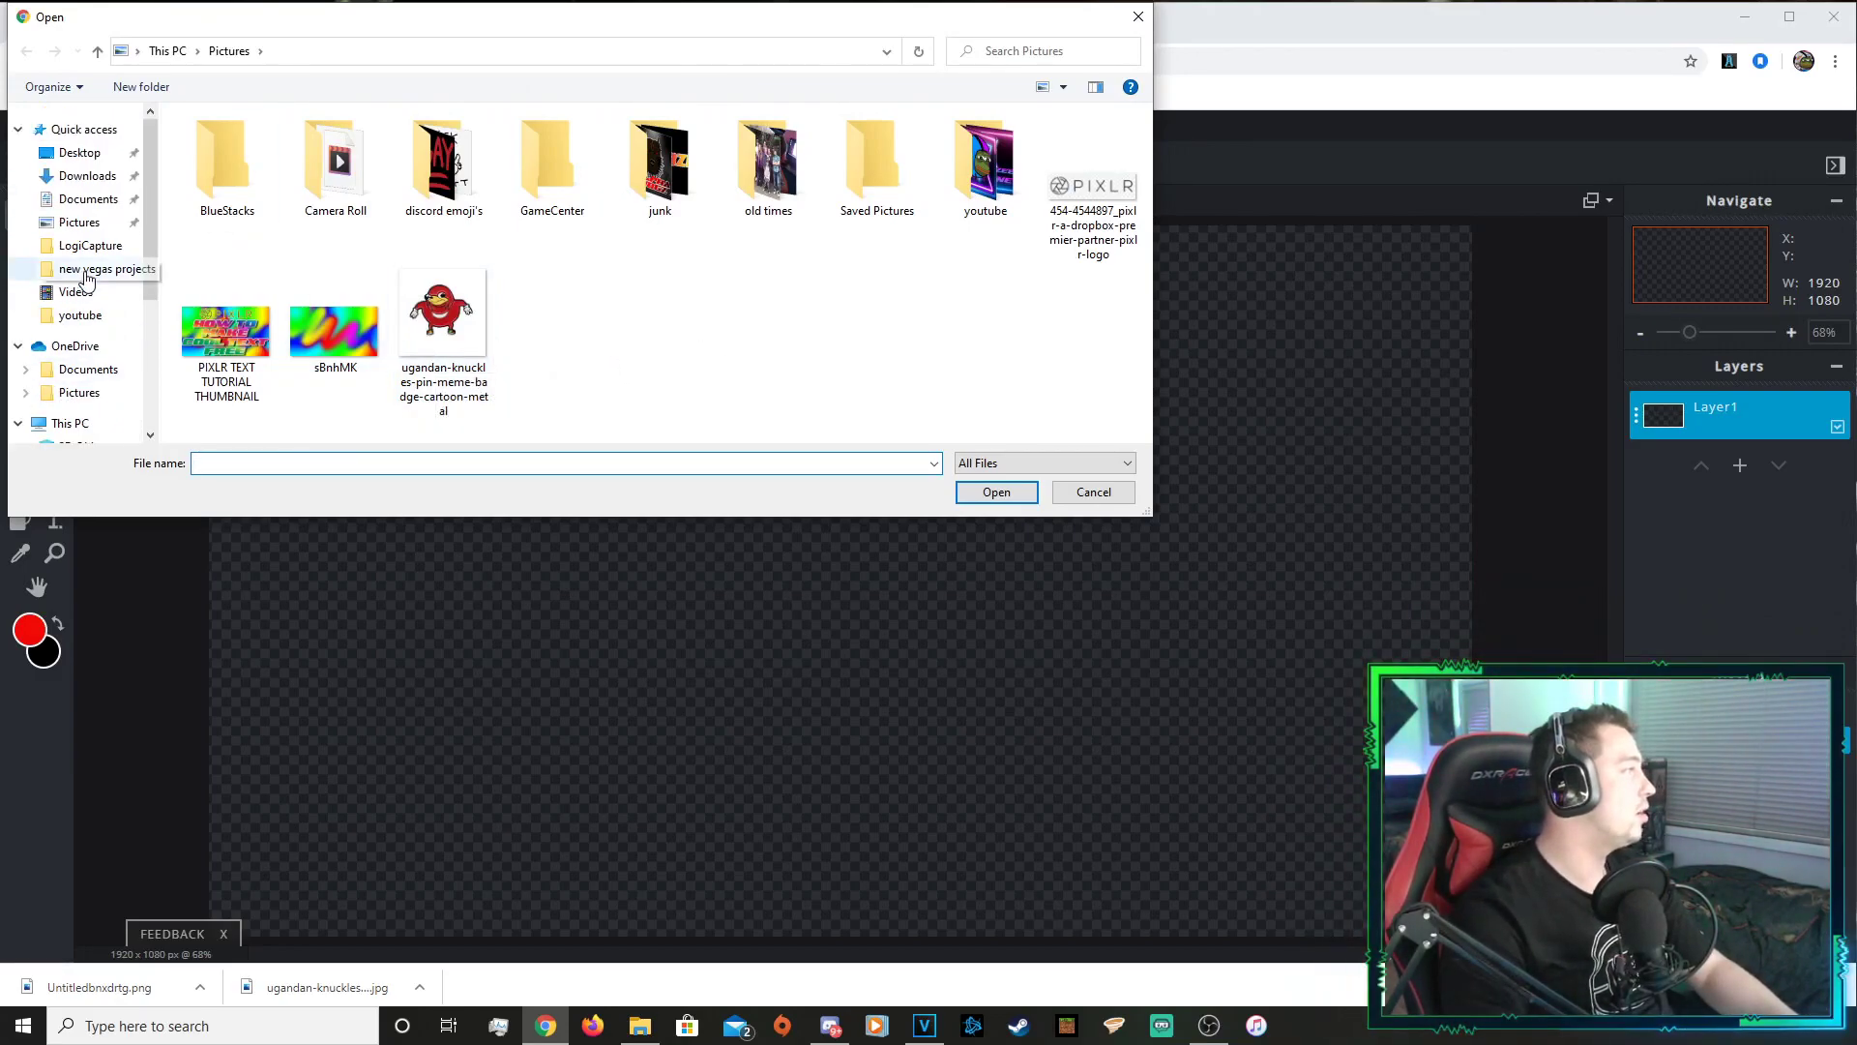
left_click(83, 176)
left_click(290, 170)
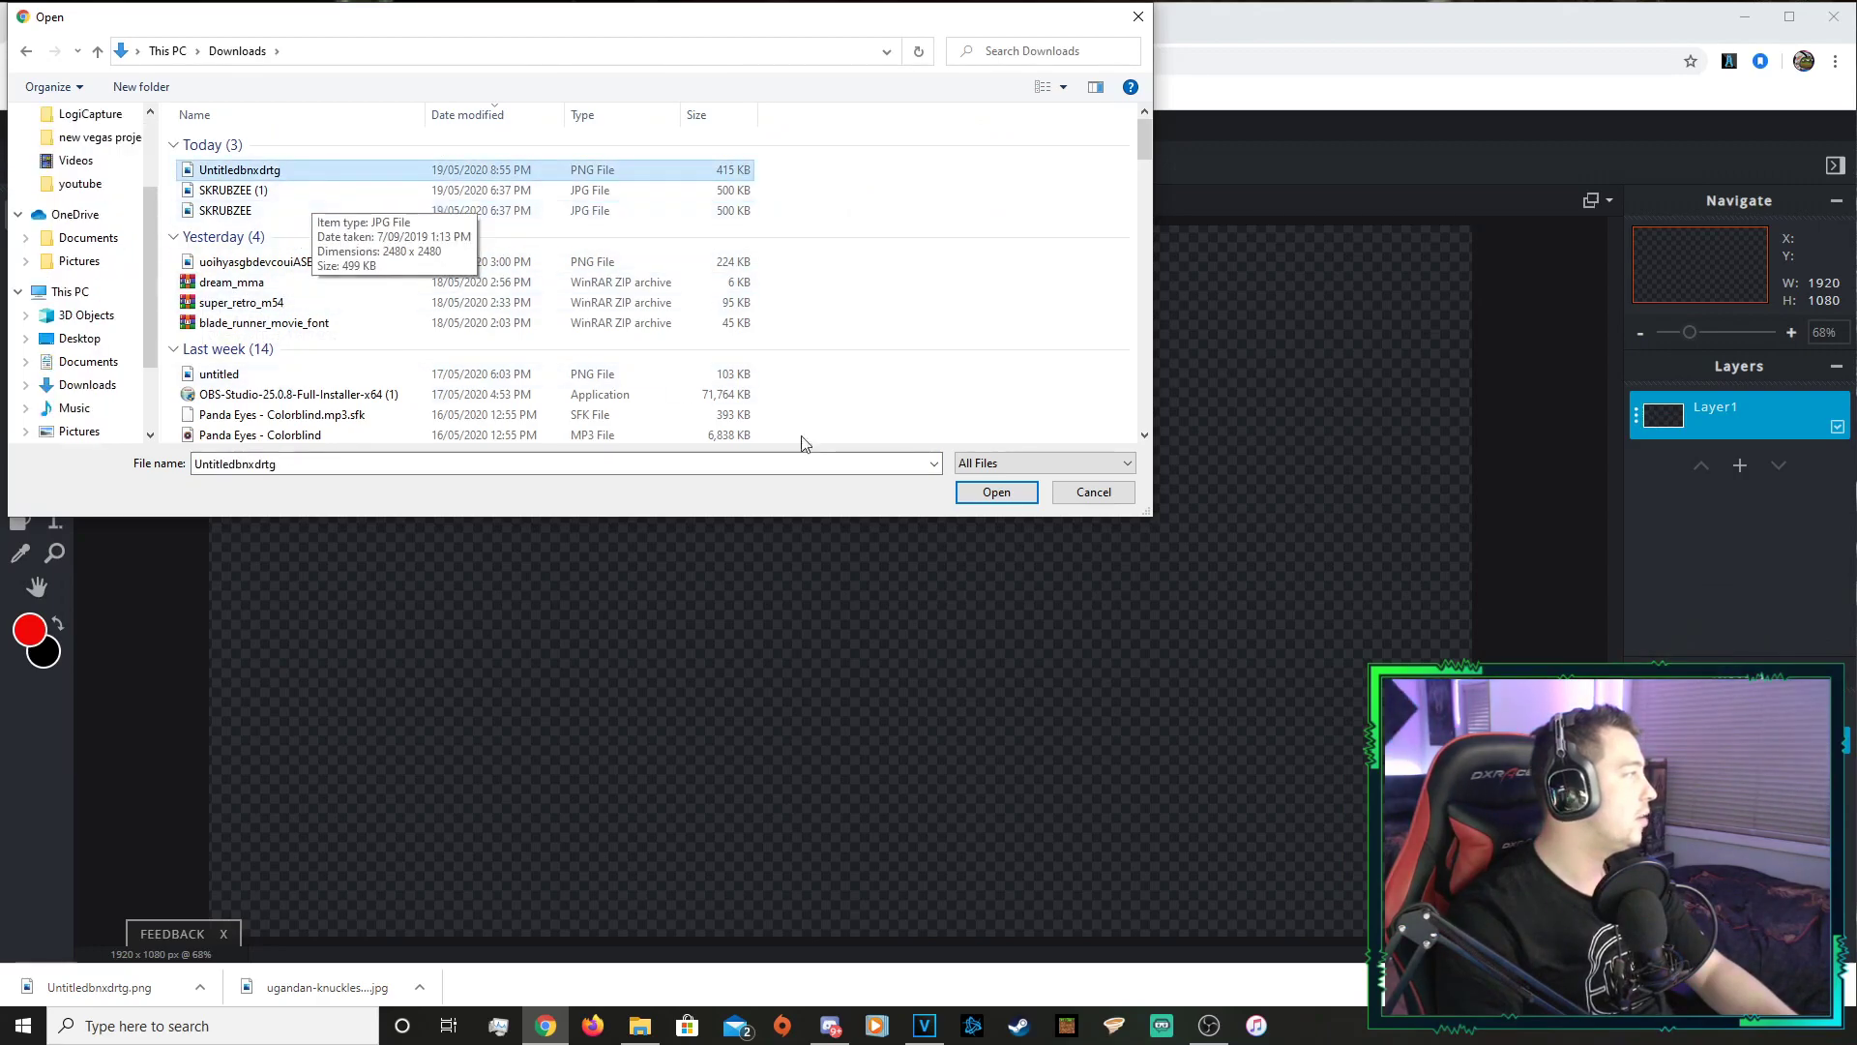
left_click(997, 492)
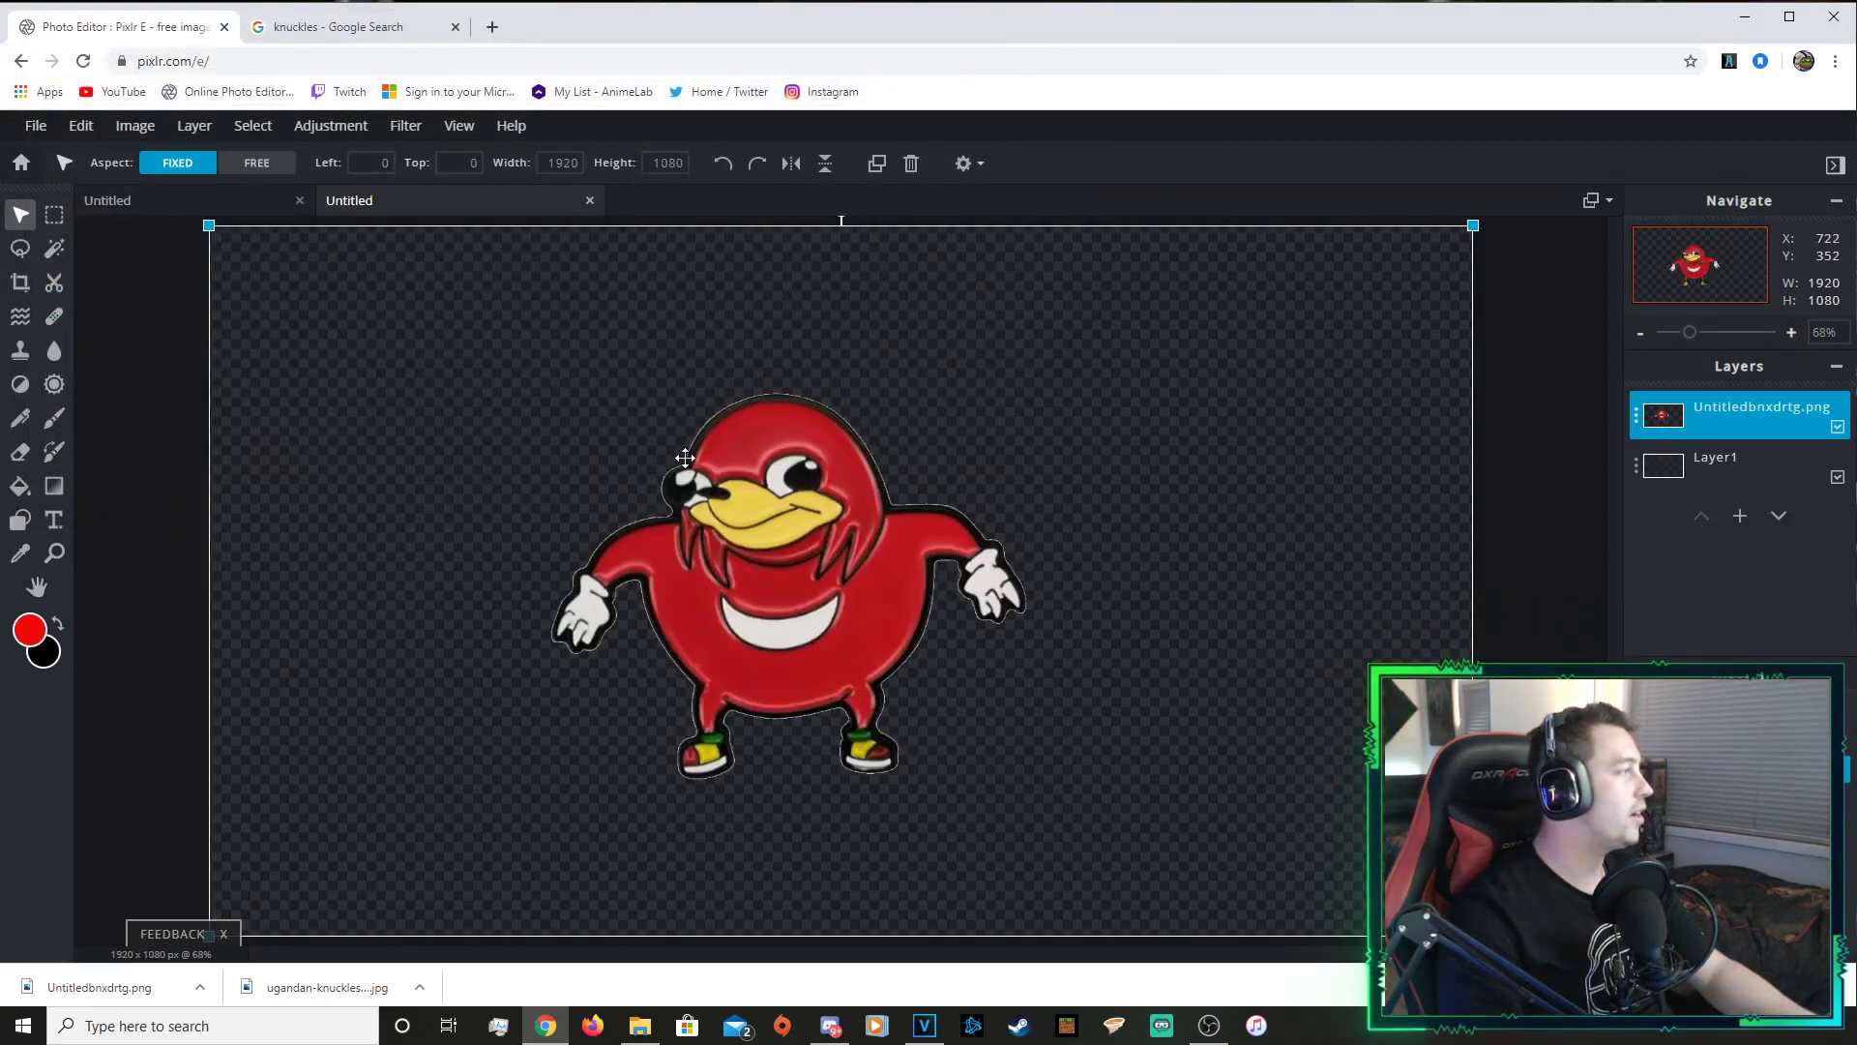
left_click_drag(816, 535, 825, 589)
left_click_drag(232, 237, 340, 299)
Free-transform the Knuckles layer wider and flatter, aligning it with the canvas top edge
left_click(66, 130)
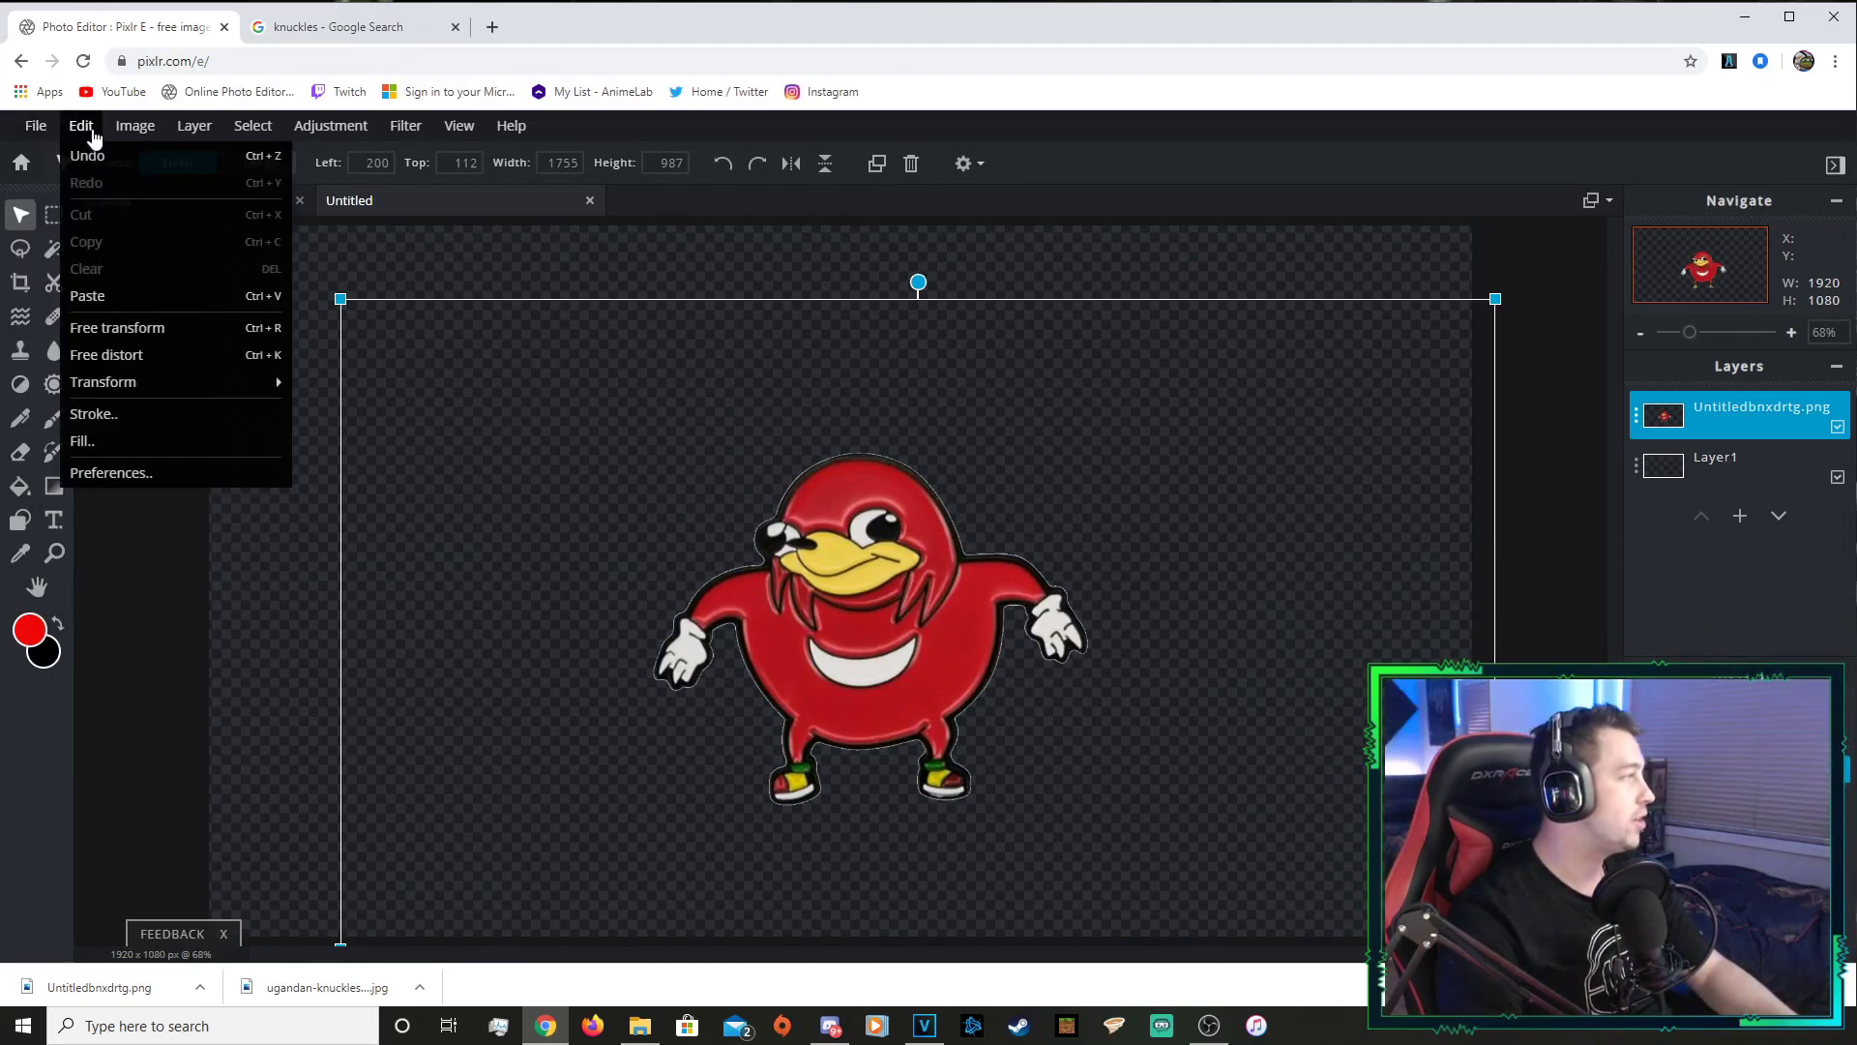
left_click(116, 341)
left_click_drag(340, 299, 180, 217)
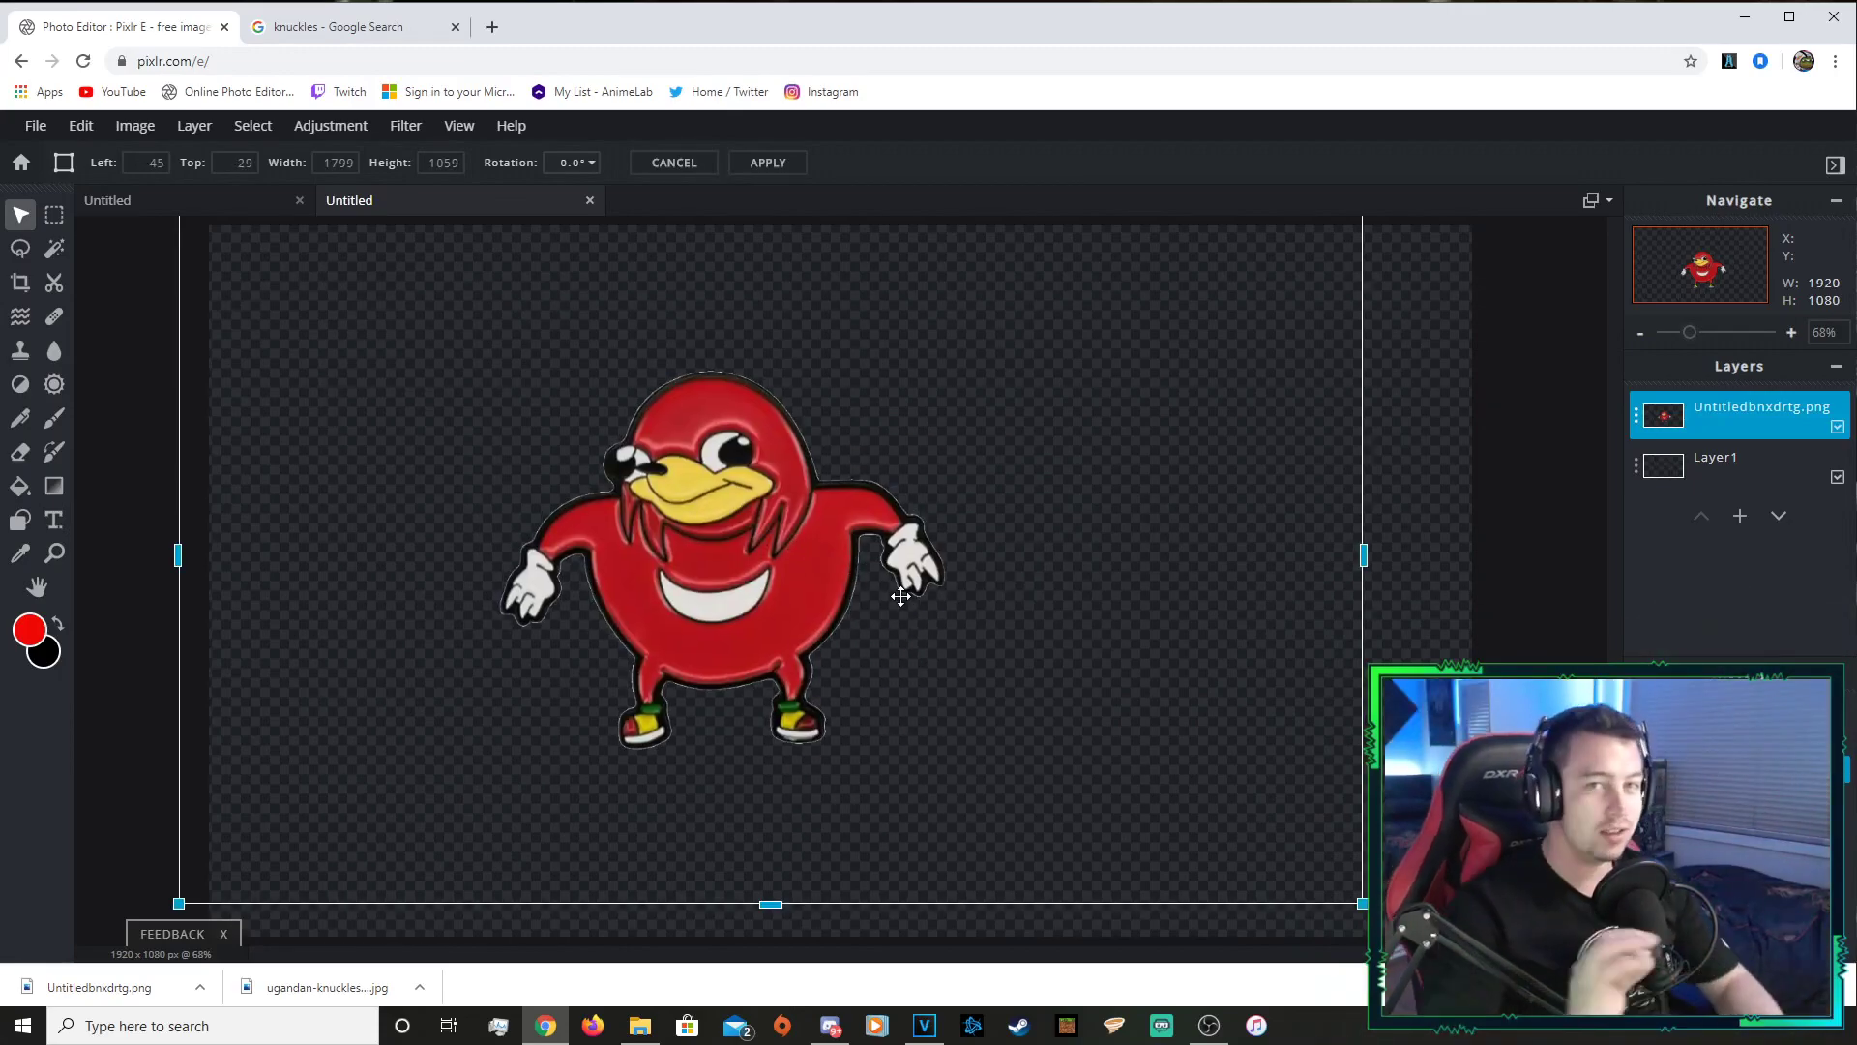
mouse_move(900, 597)
left_mouse_down()
mouse_move(991, 590)
mouse_move(895, 586)
left_mouse_up()
left_click_drag(751, 519, 774, 545)
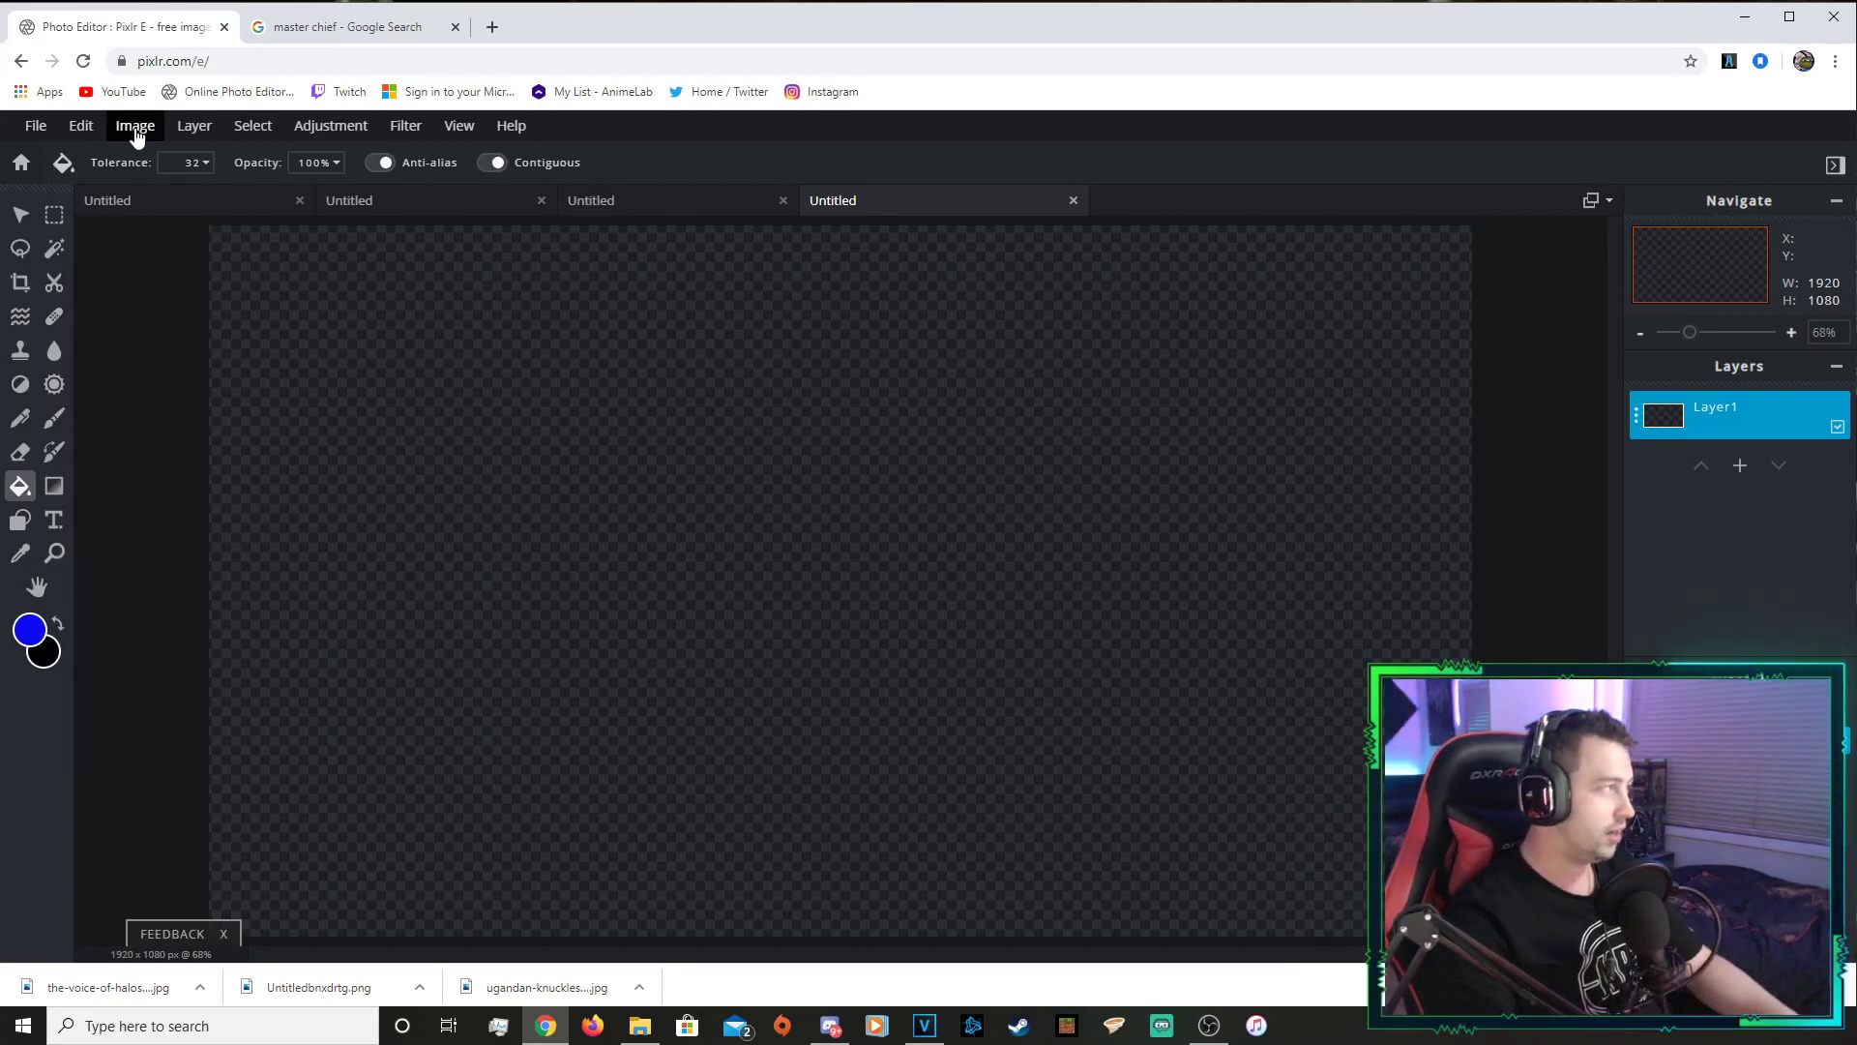
Add the Master Chief JPEG from Pictures to the blank canvas as a new layer
left_click(195, 126)
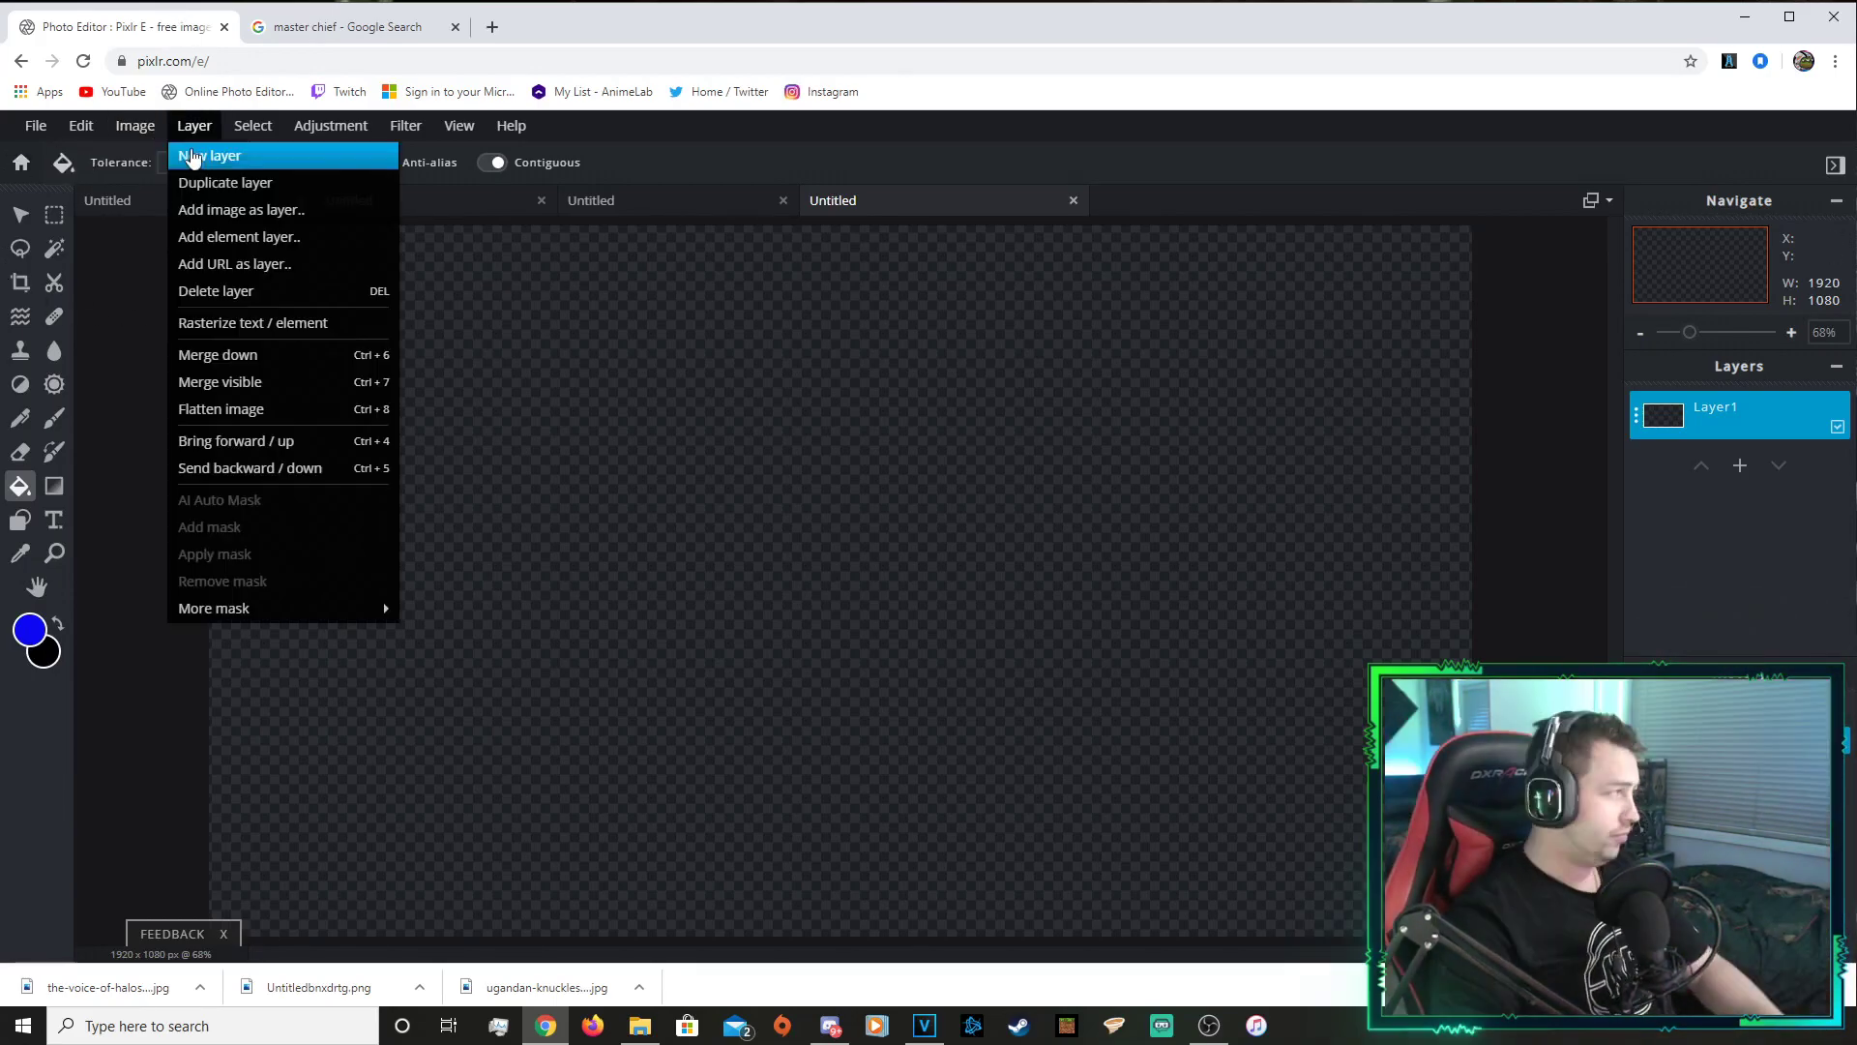
left_click(224, 203)
left_click(477, 389)
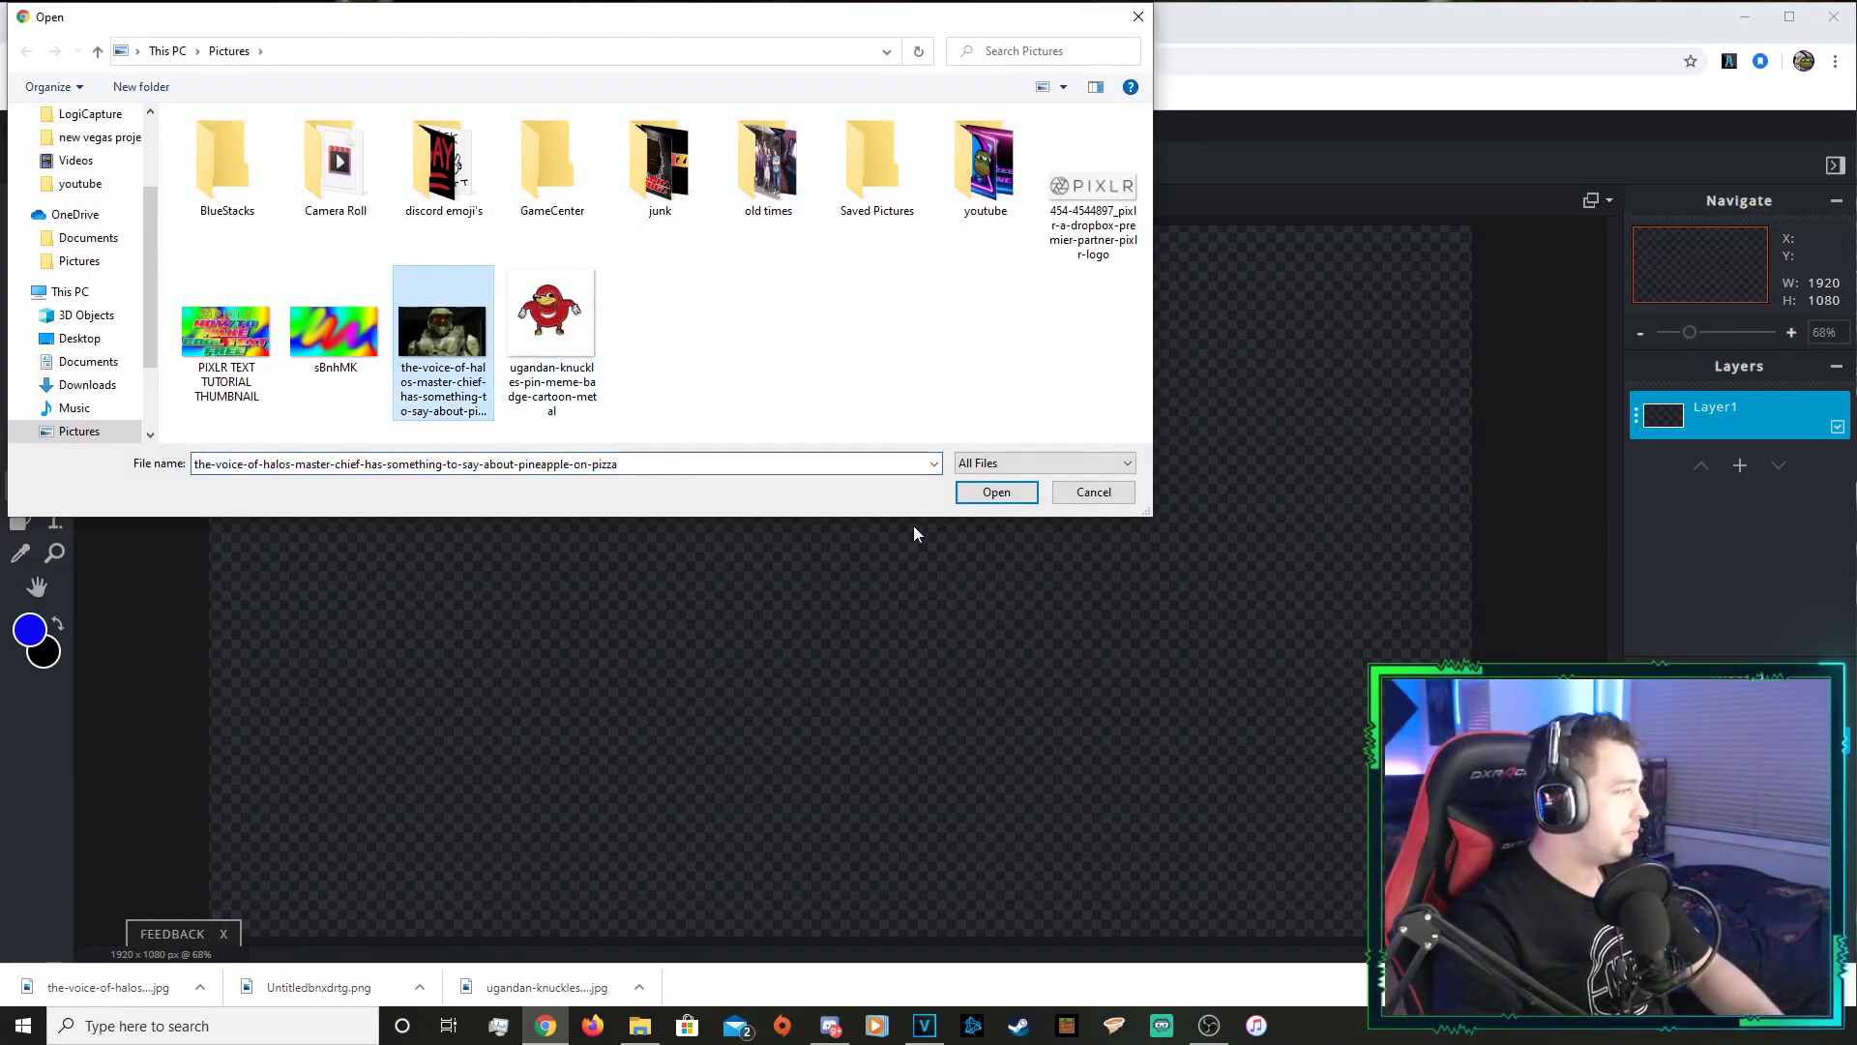
left_click(997, 492)
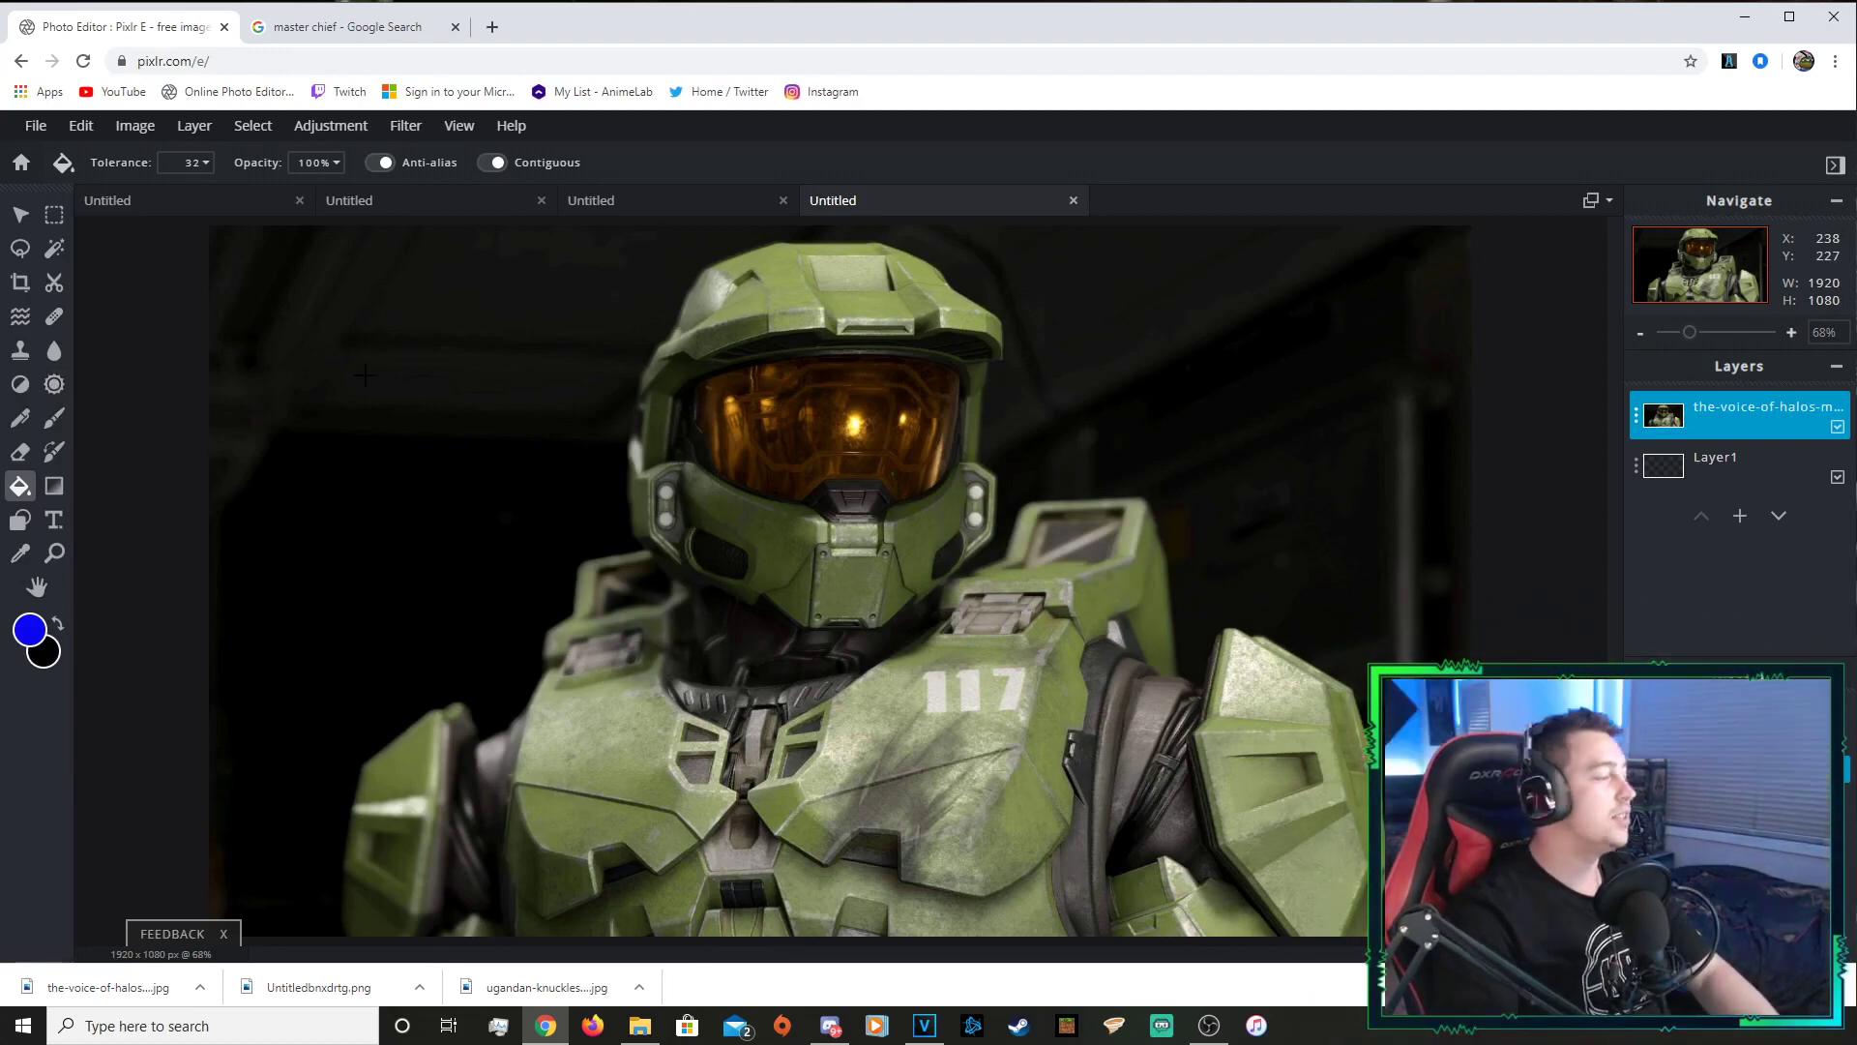
left_click(54, 248)
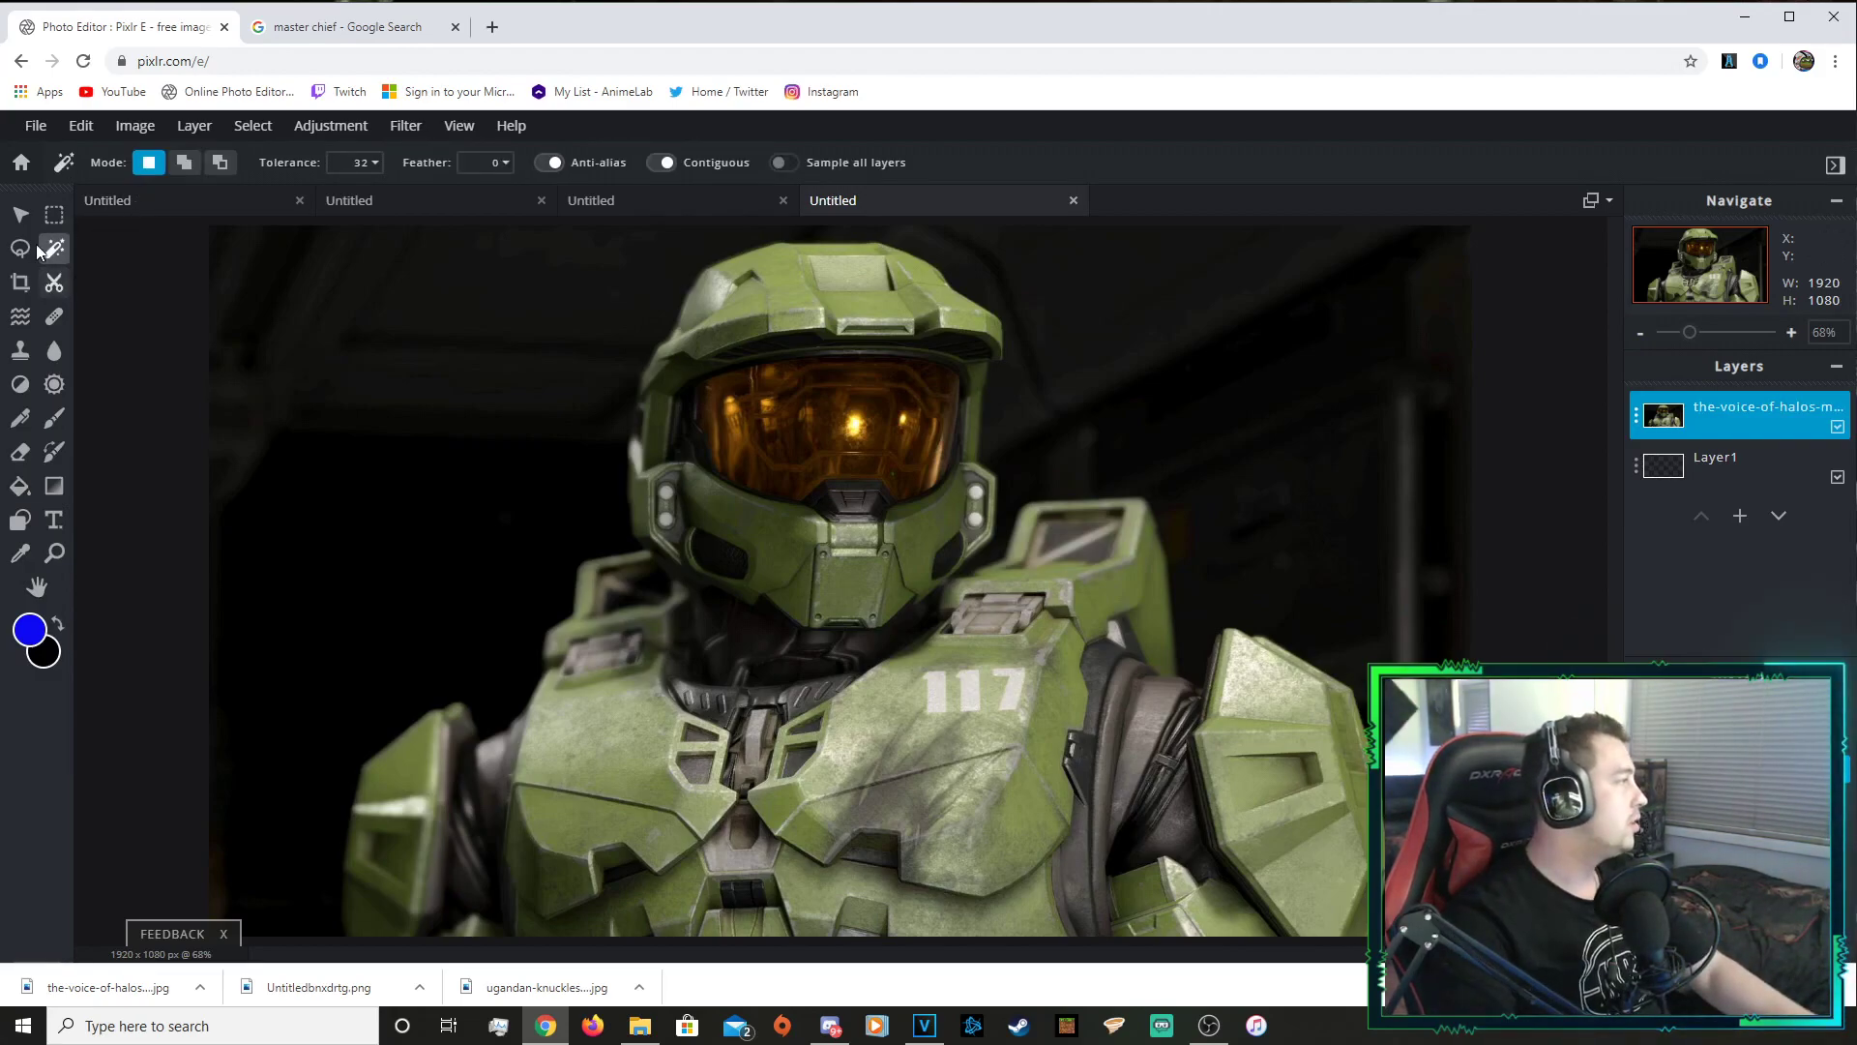
left_click(438, 377, "shift")
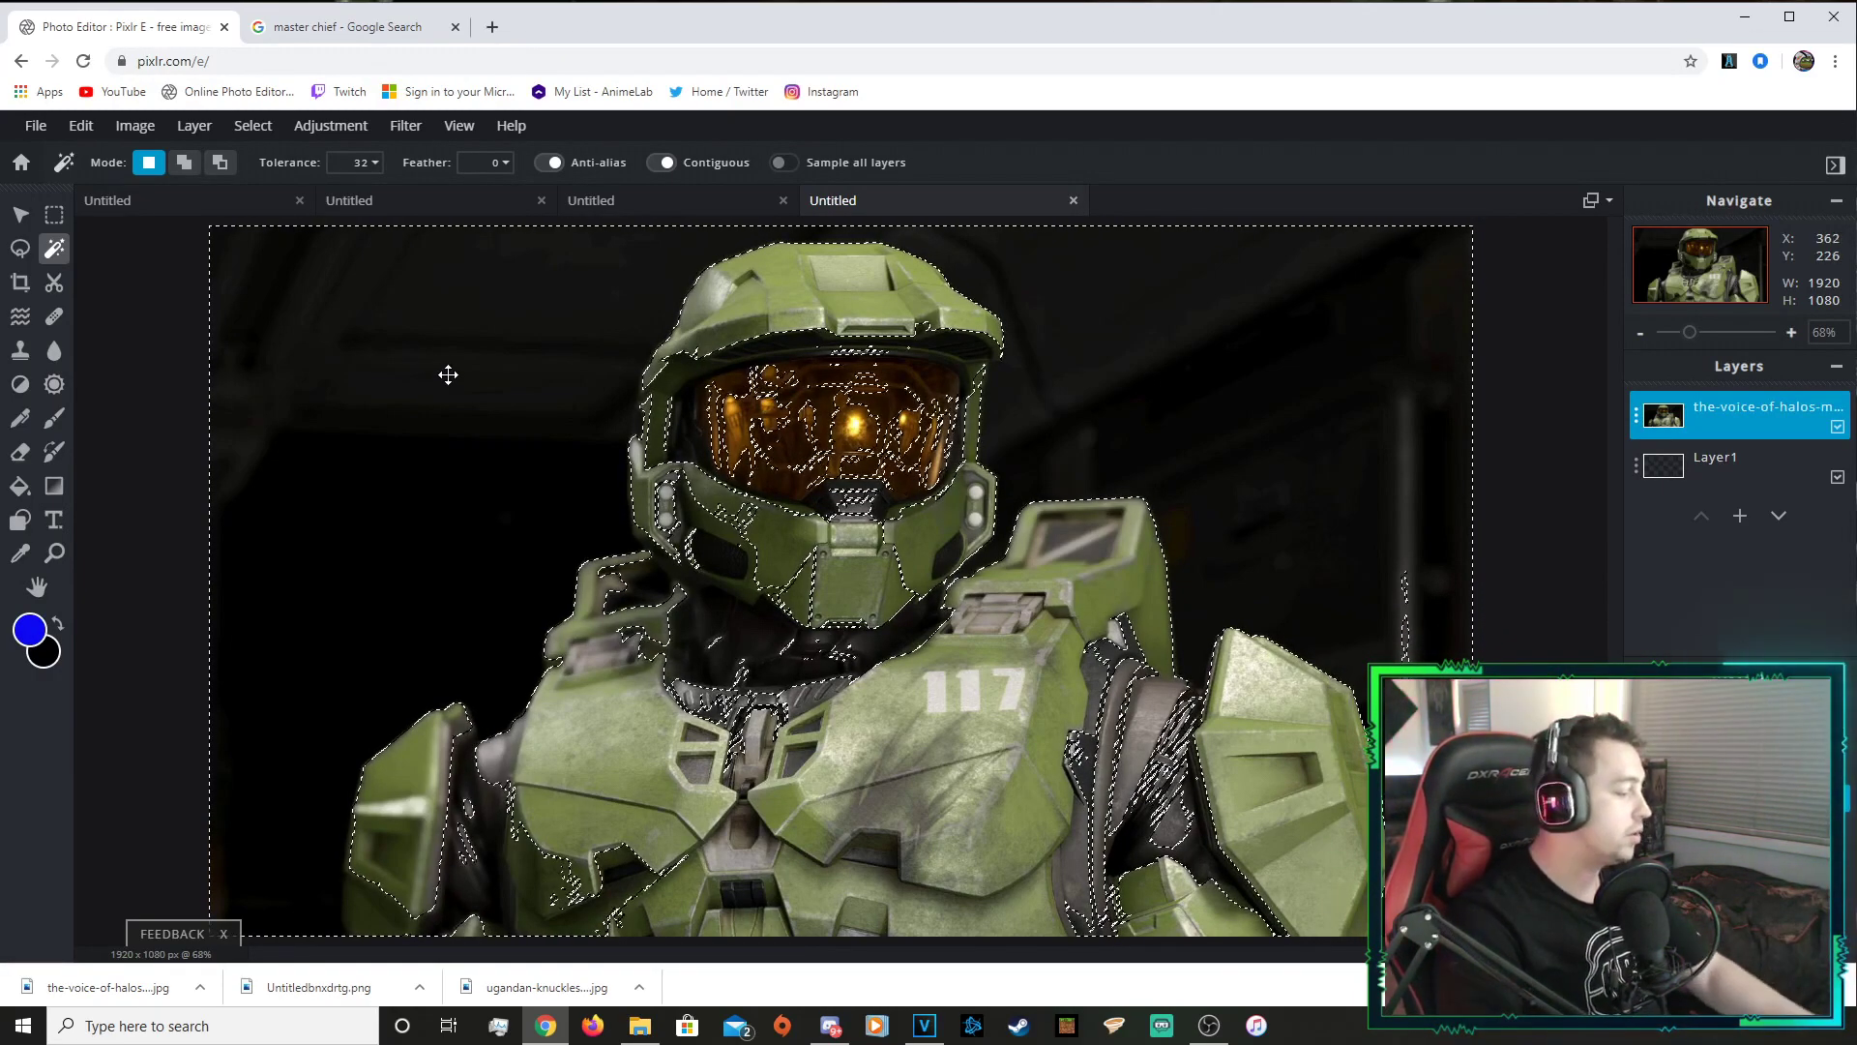
right_click(319, 300)
left_click(381, 369)
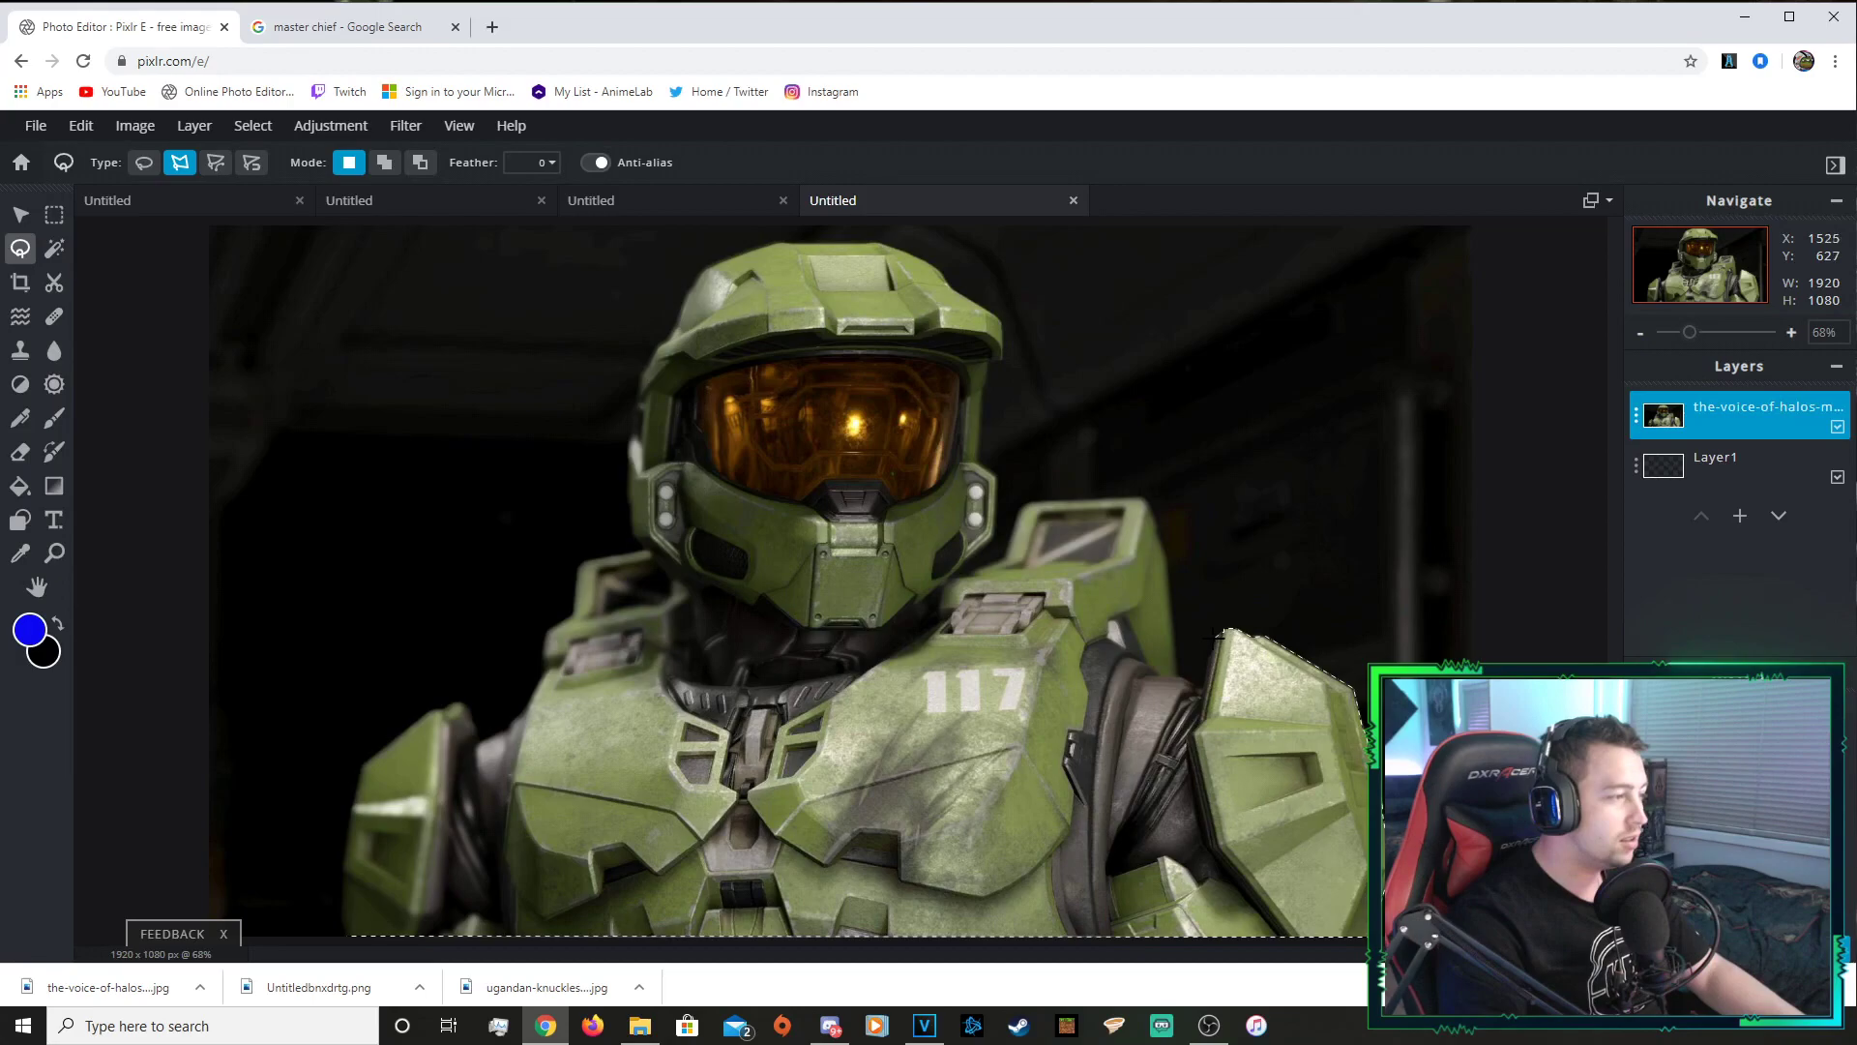
Extend the polygon lasso down the shoulder edge and along the shoulder plate's top, zooming as needed
scroll(1217, 633, "up", 3)
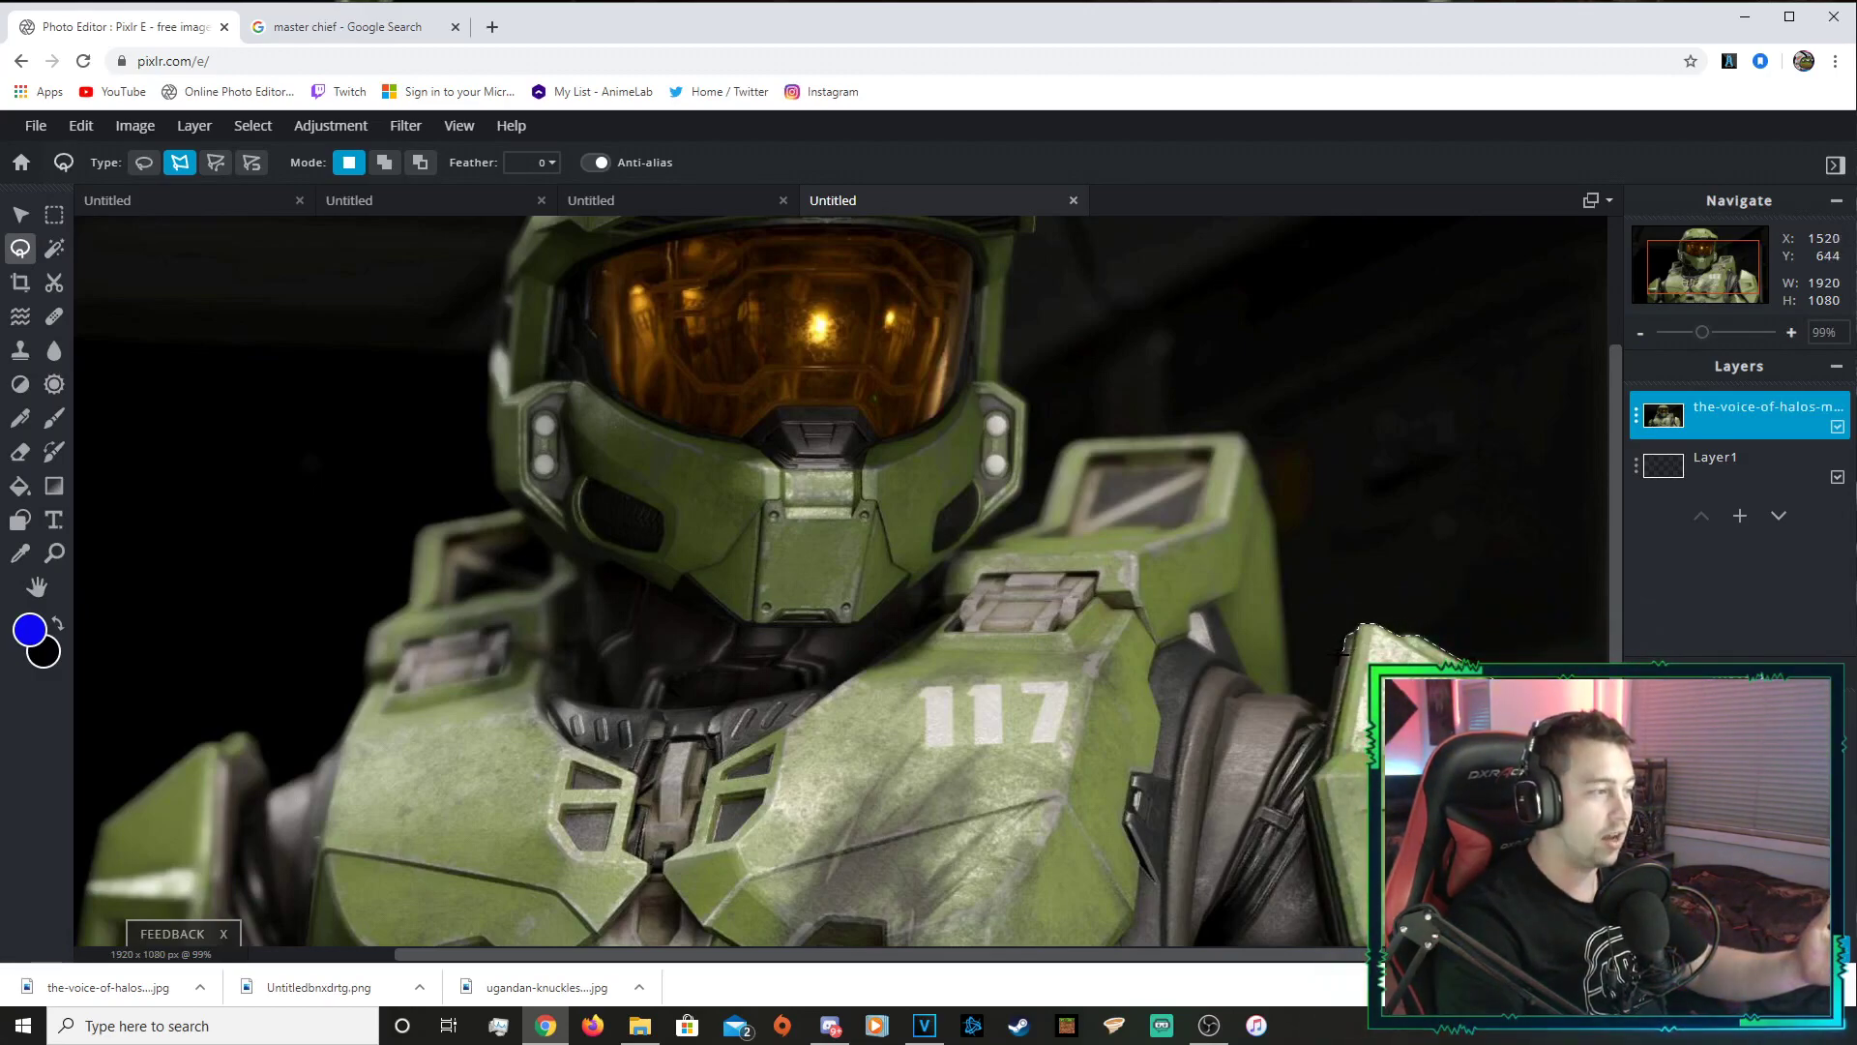
left_click(1325, 704)
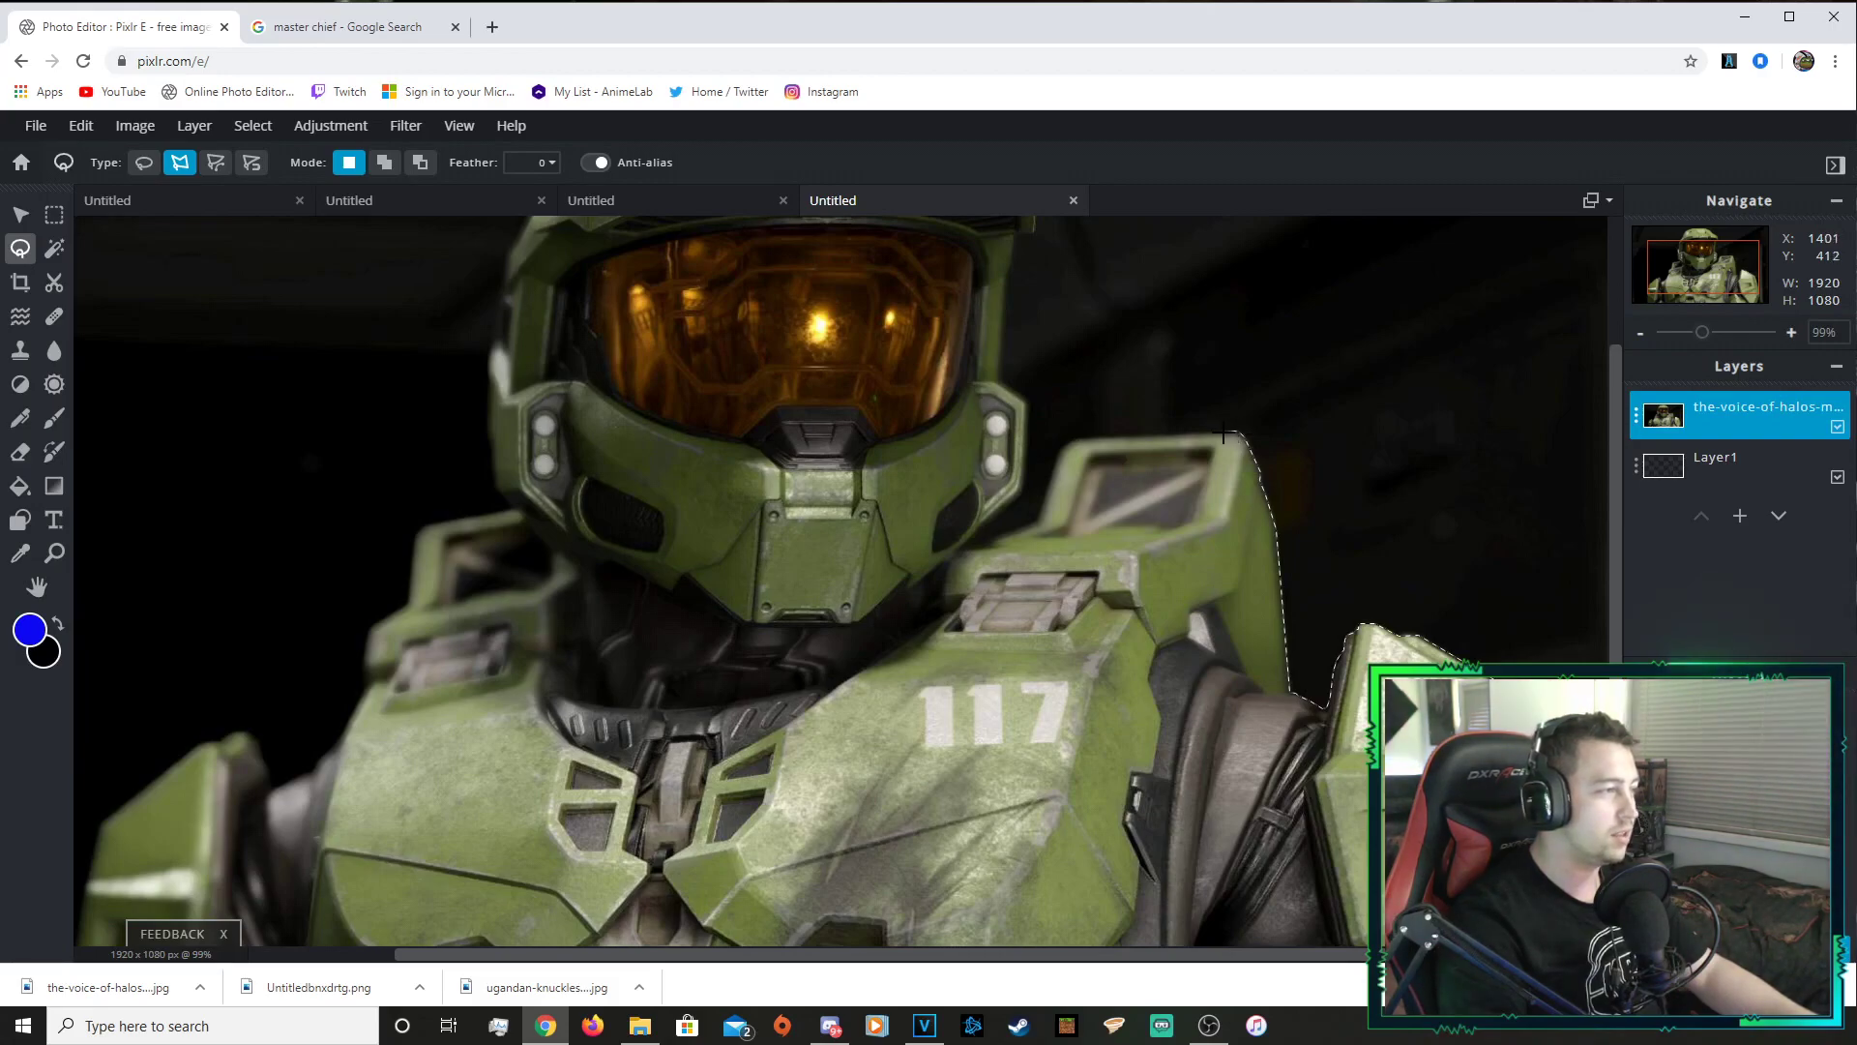
left_click(1238, 430)
left_click(1064, 440)
left_click(1038, 519)
left_click(989, 541)
left_click(958, 546)
scroll(967, 537, "up", 3)
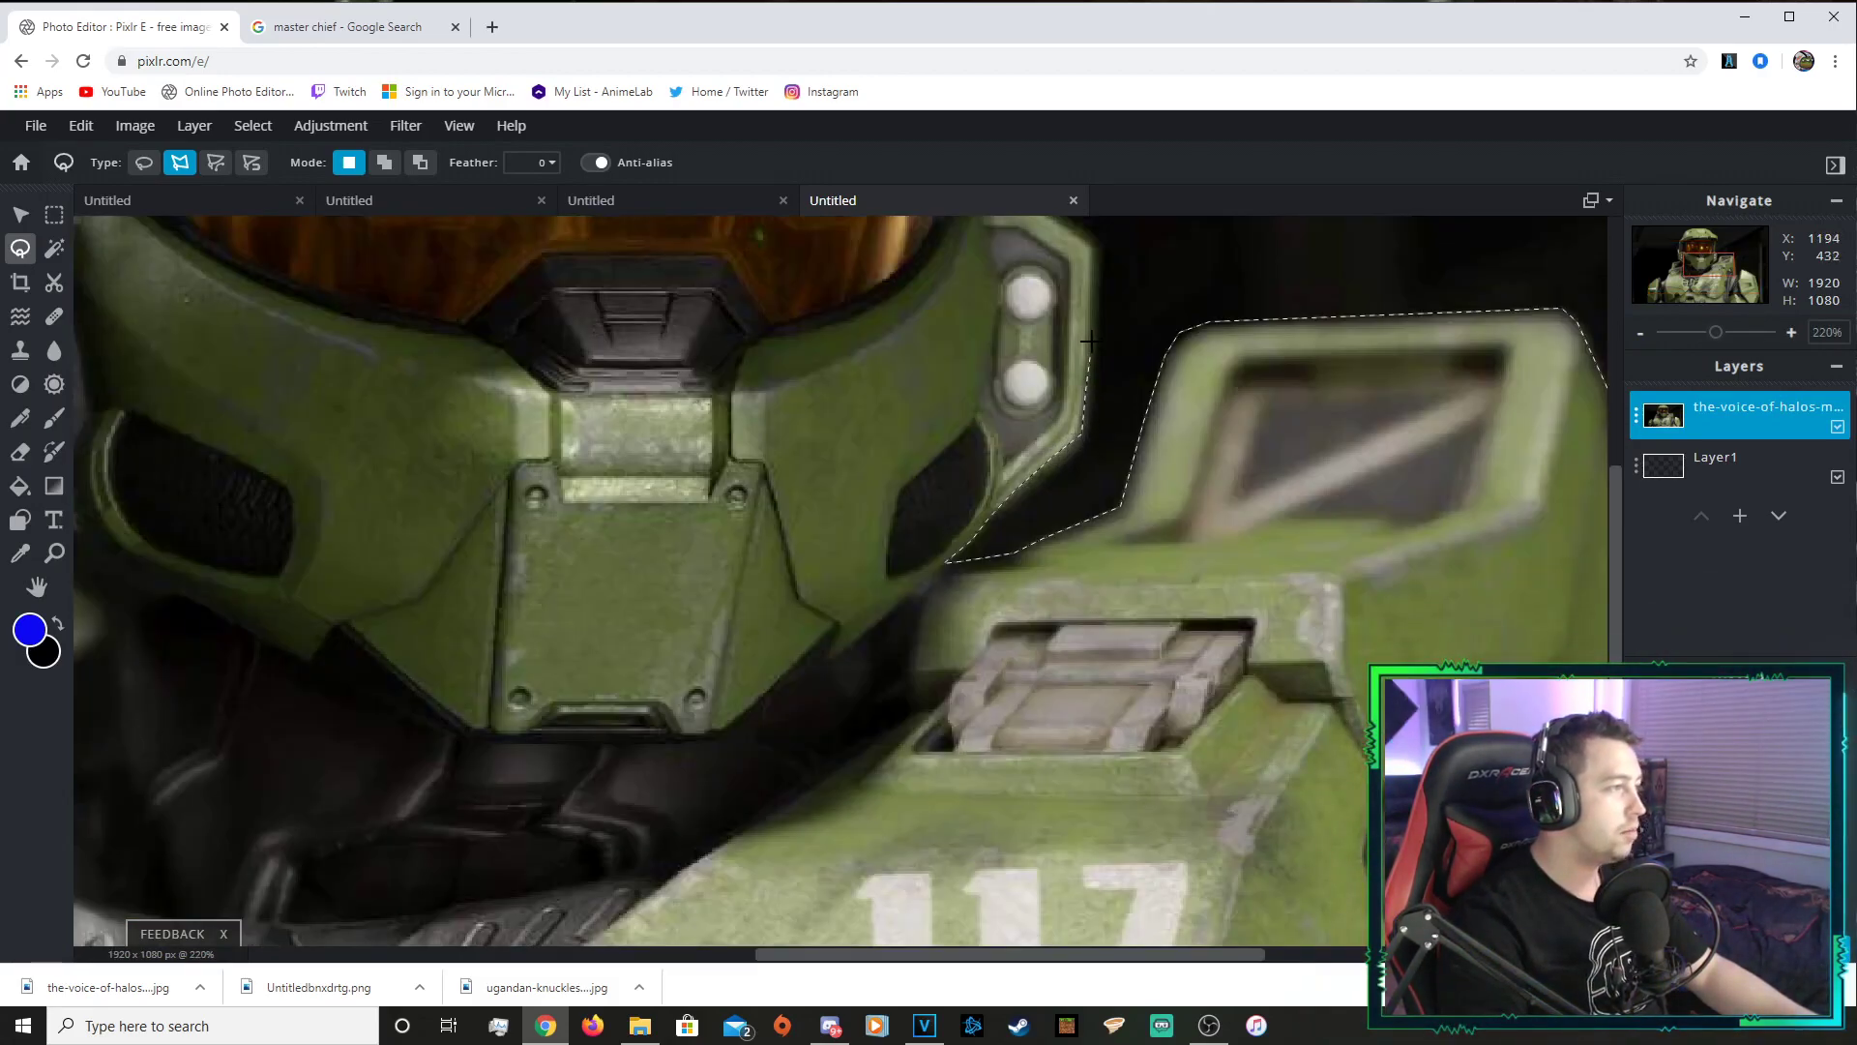
scroll(1088, 308, "down", 3)
scroll(1088, 307, "down", 2)
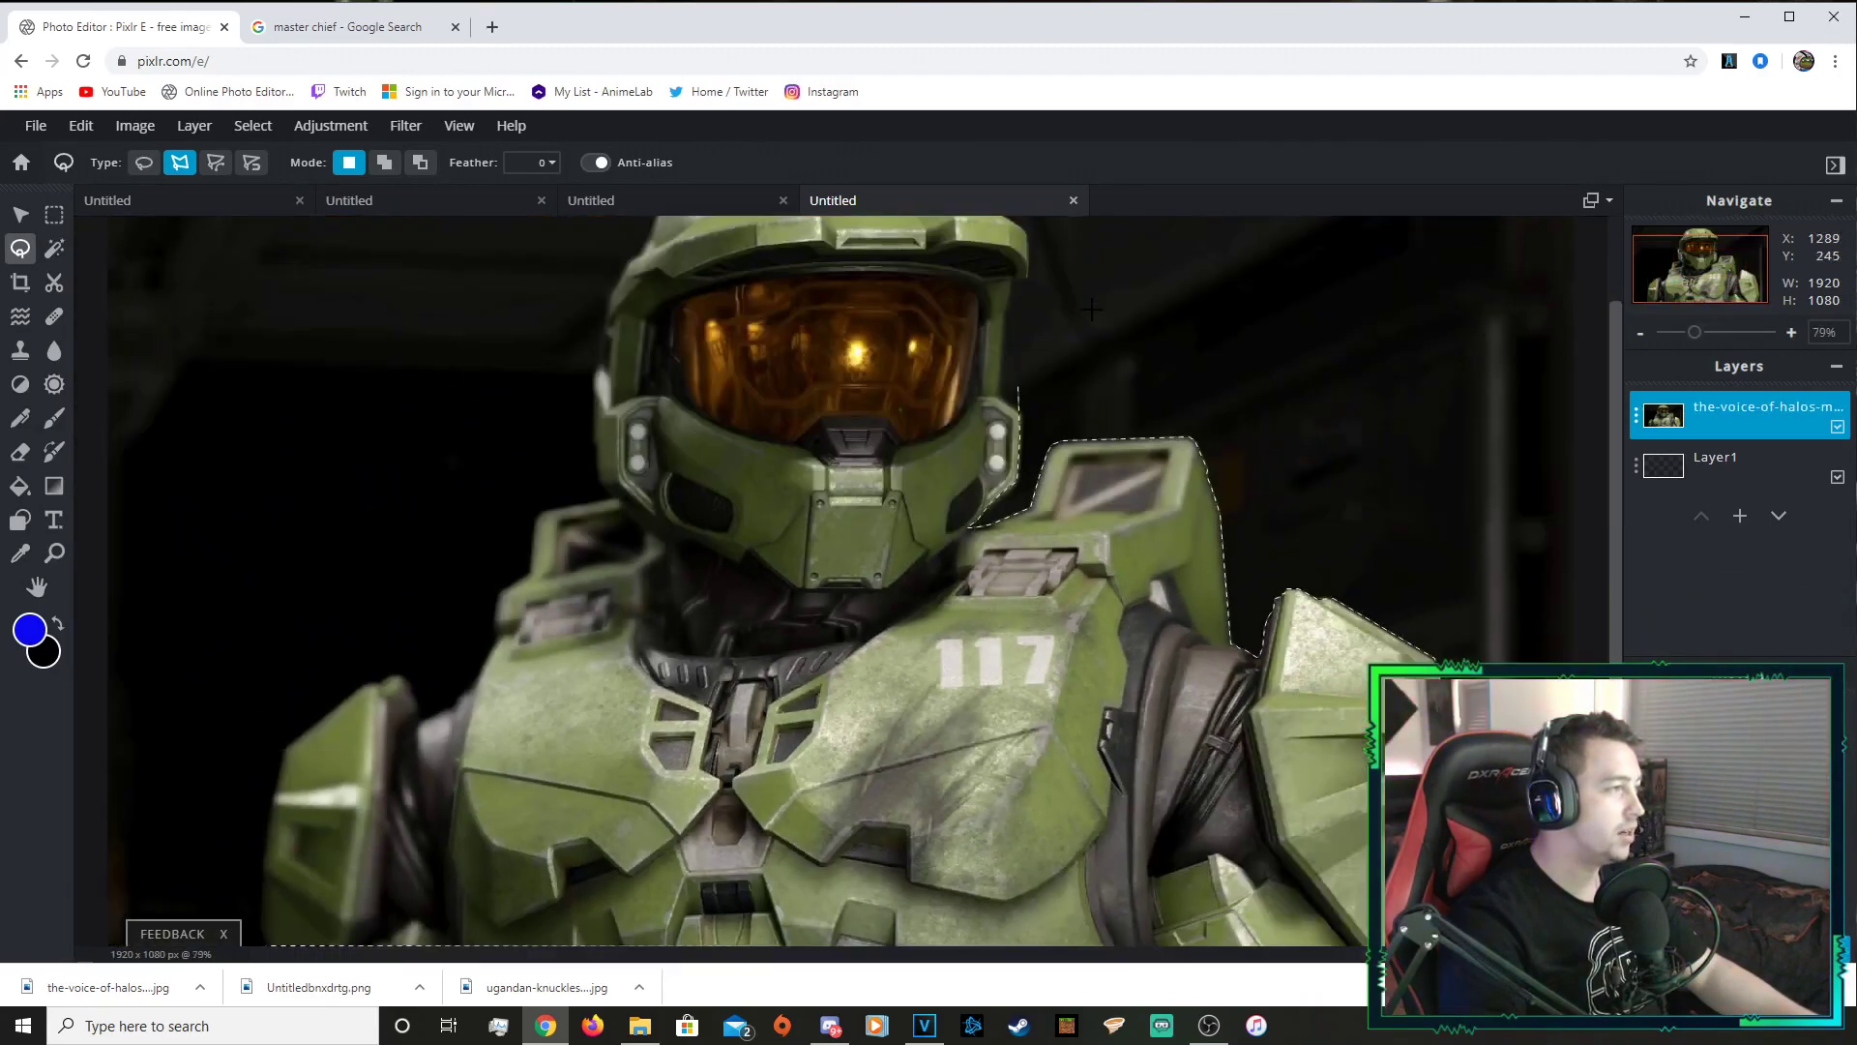
scroll(832, 230, "up", 4)
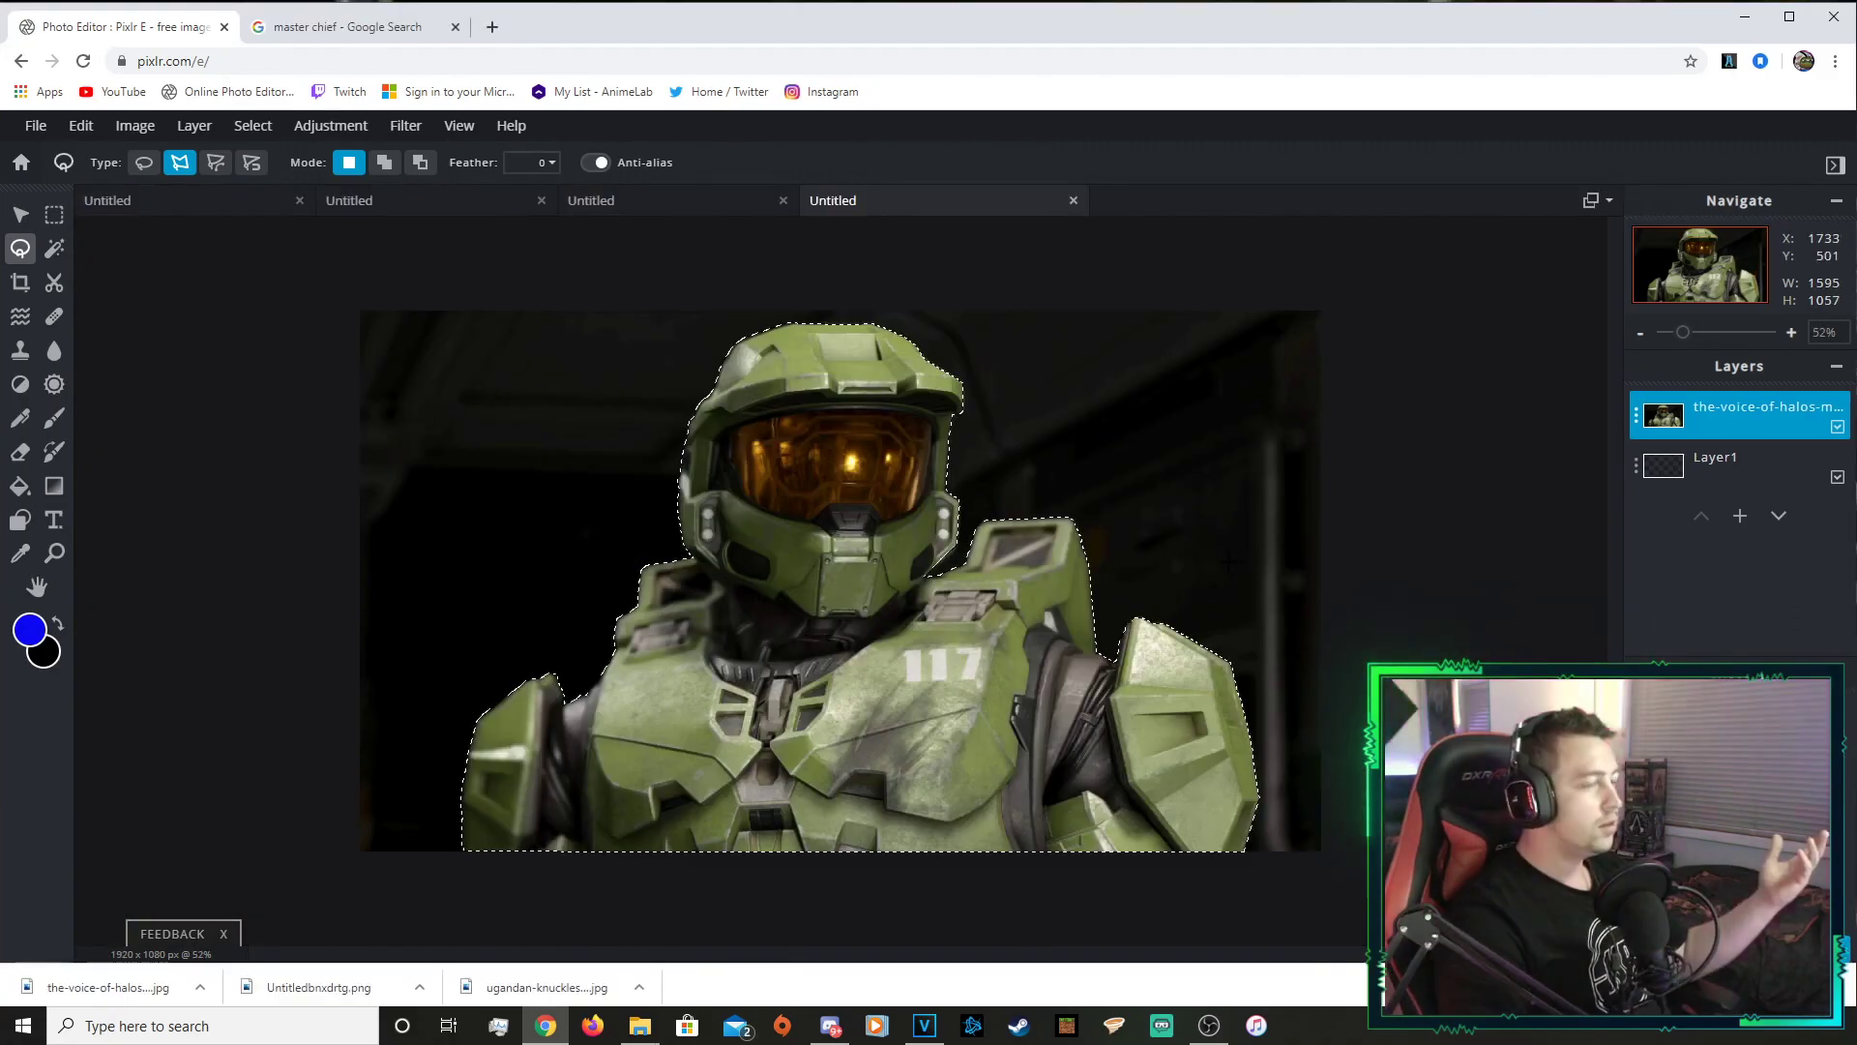
scroll(1221, 559, "up", 2)
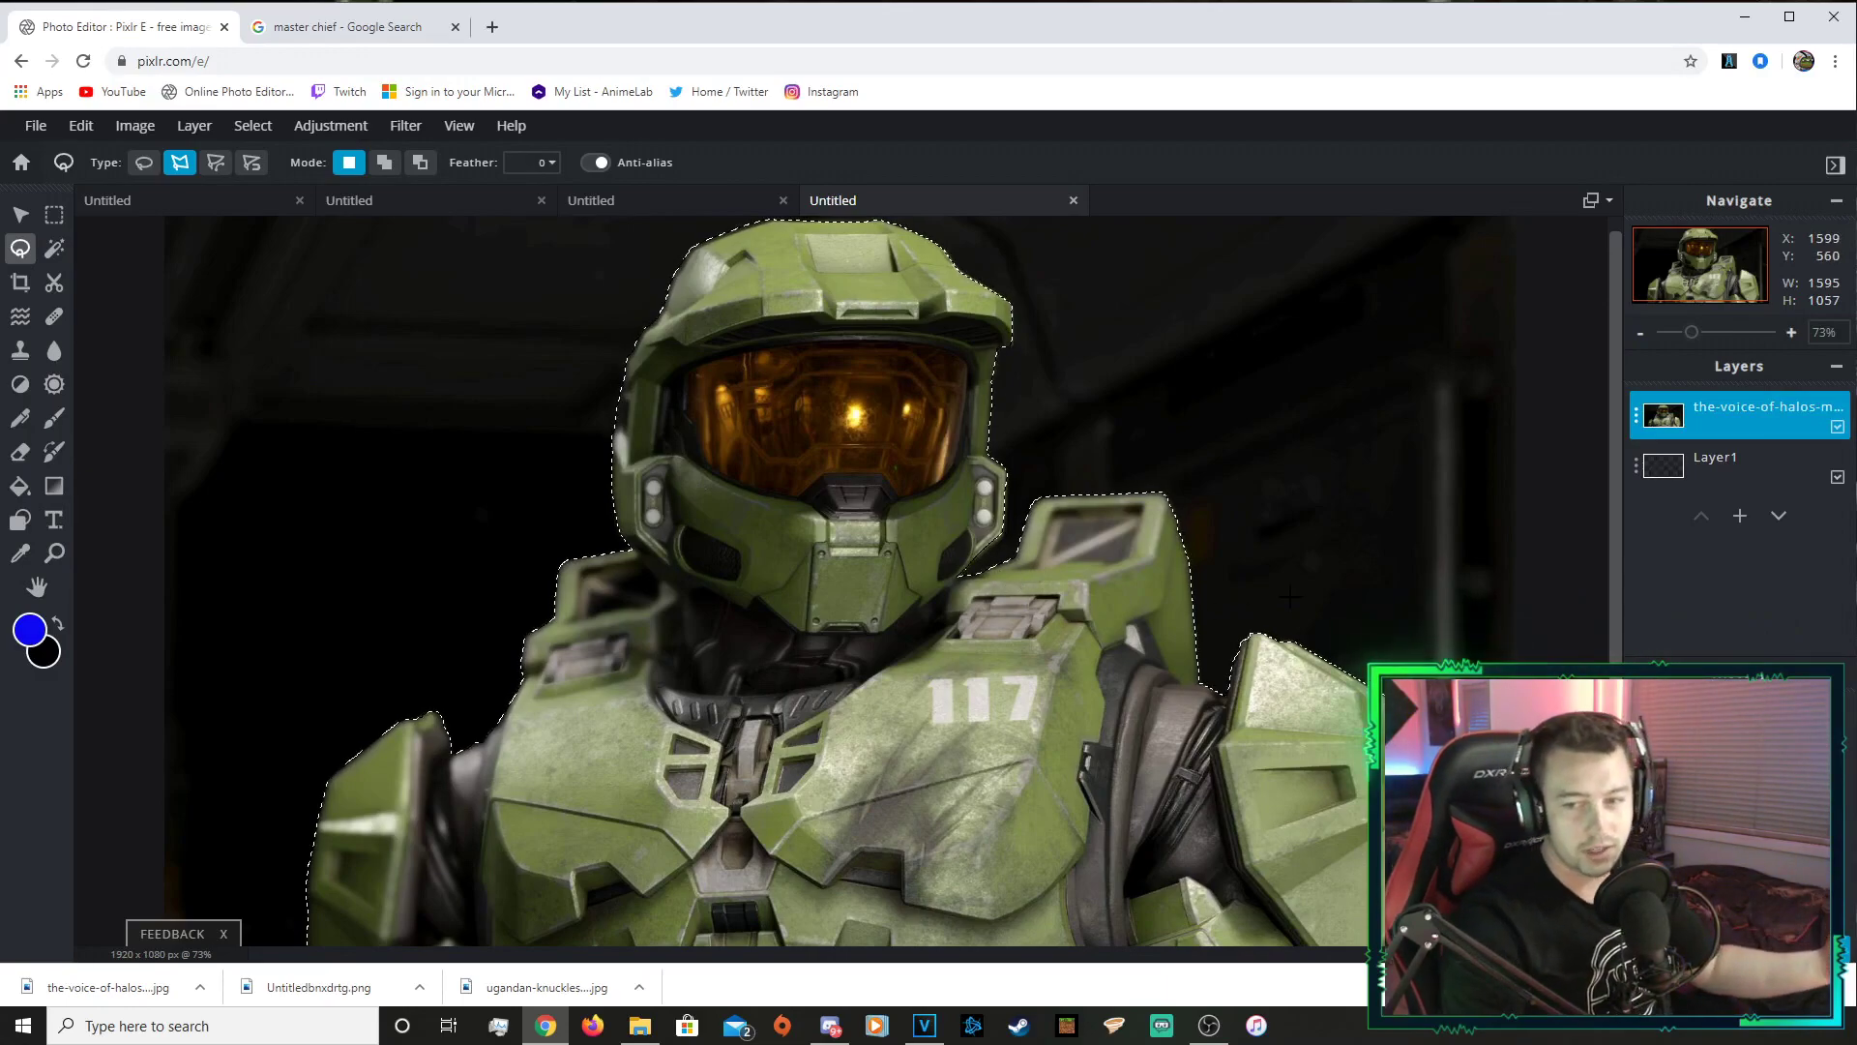
scroll(1289, 597, "down", 2)
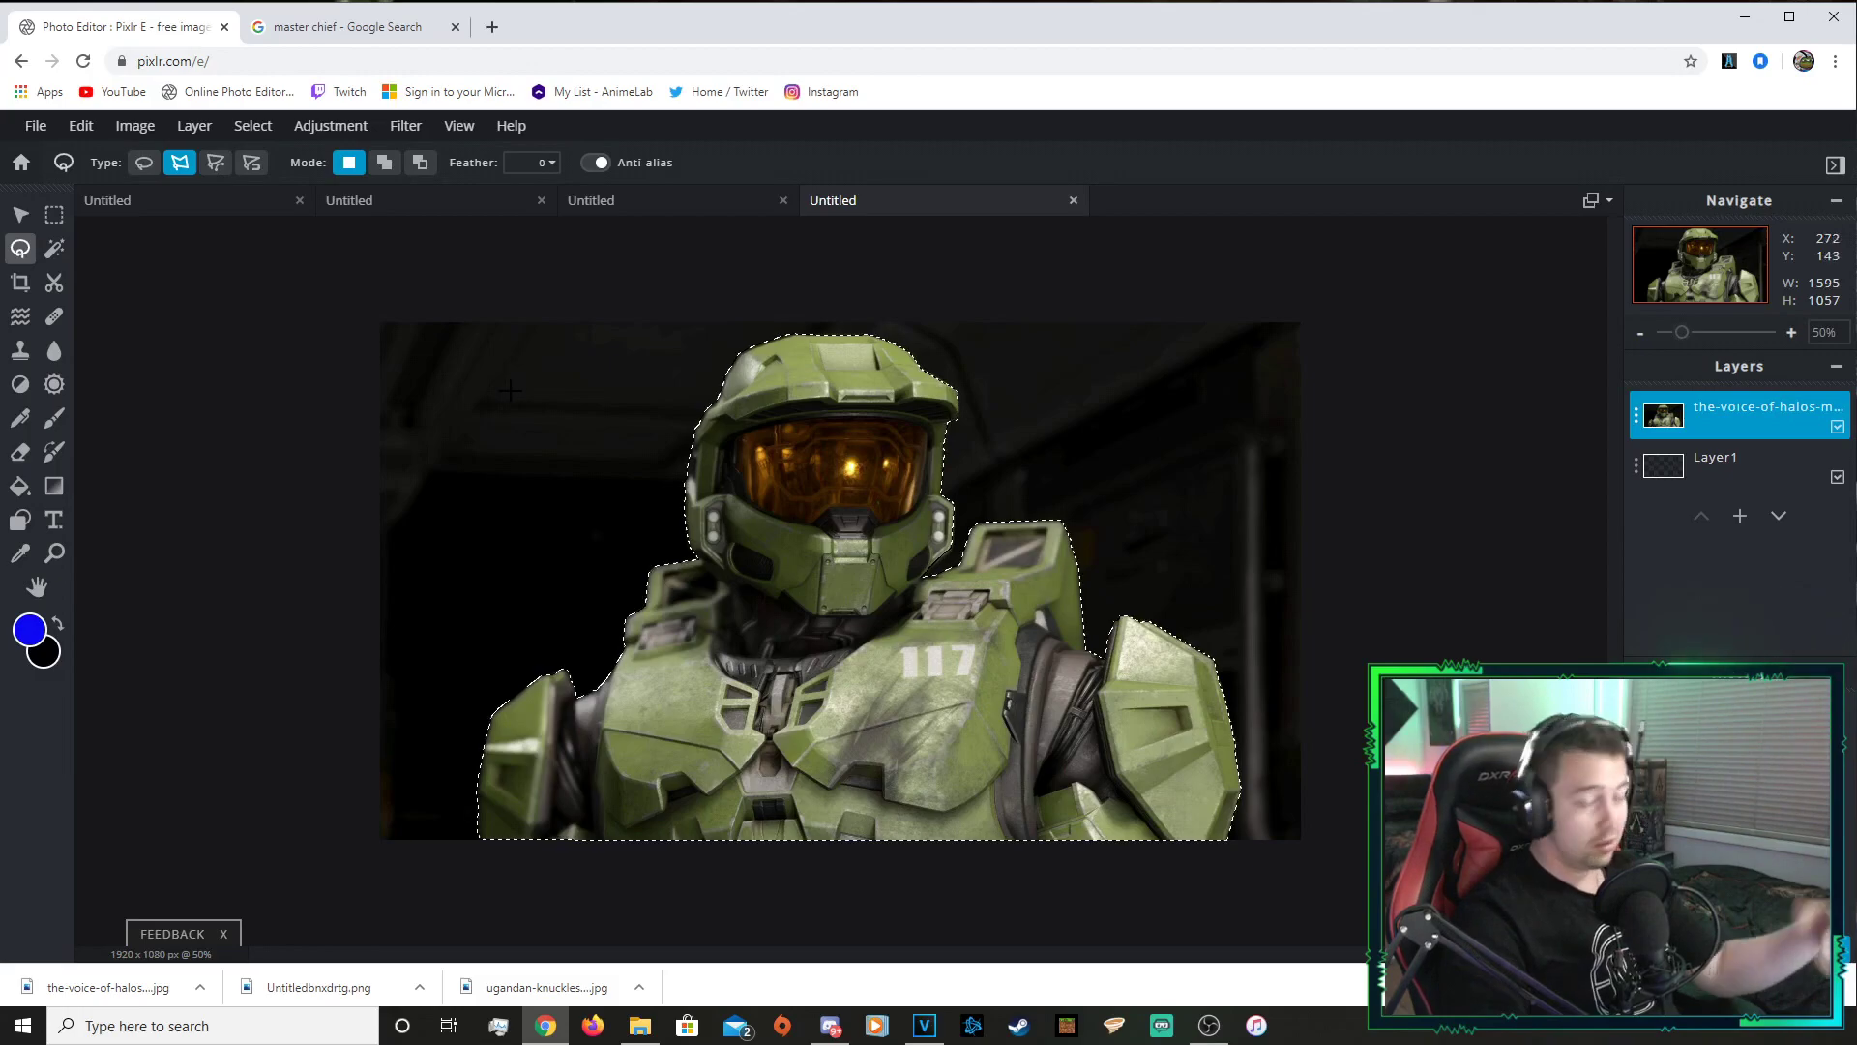
left_click(82, 126)
Cut Master Chief out of the photo and delete the original photo layer
left_click(103, 221)
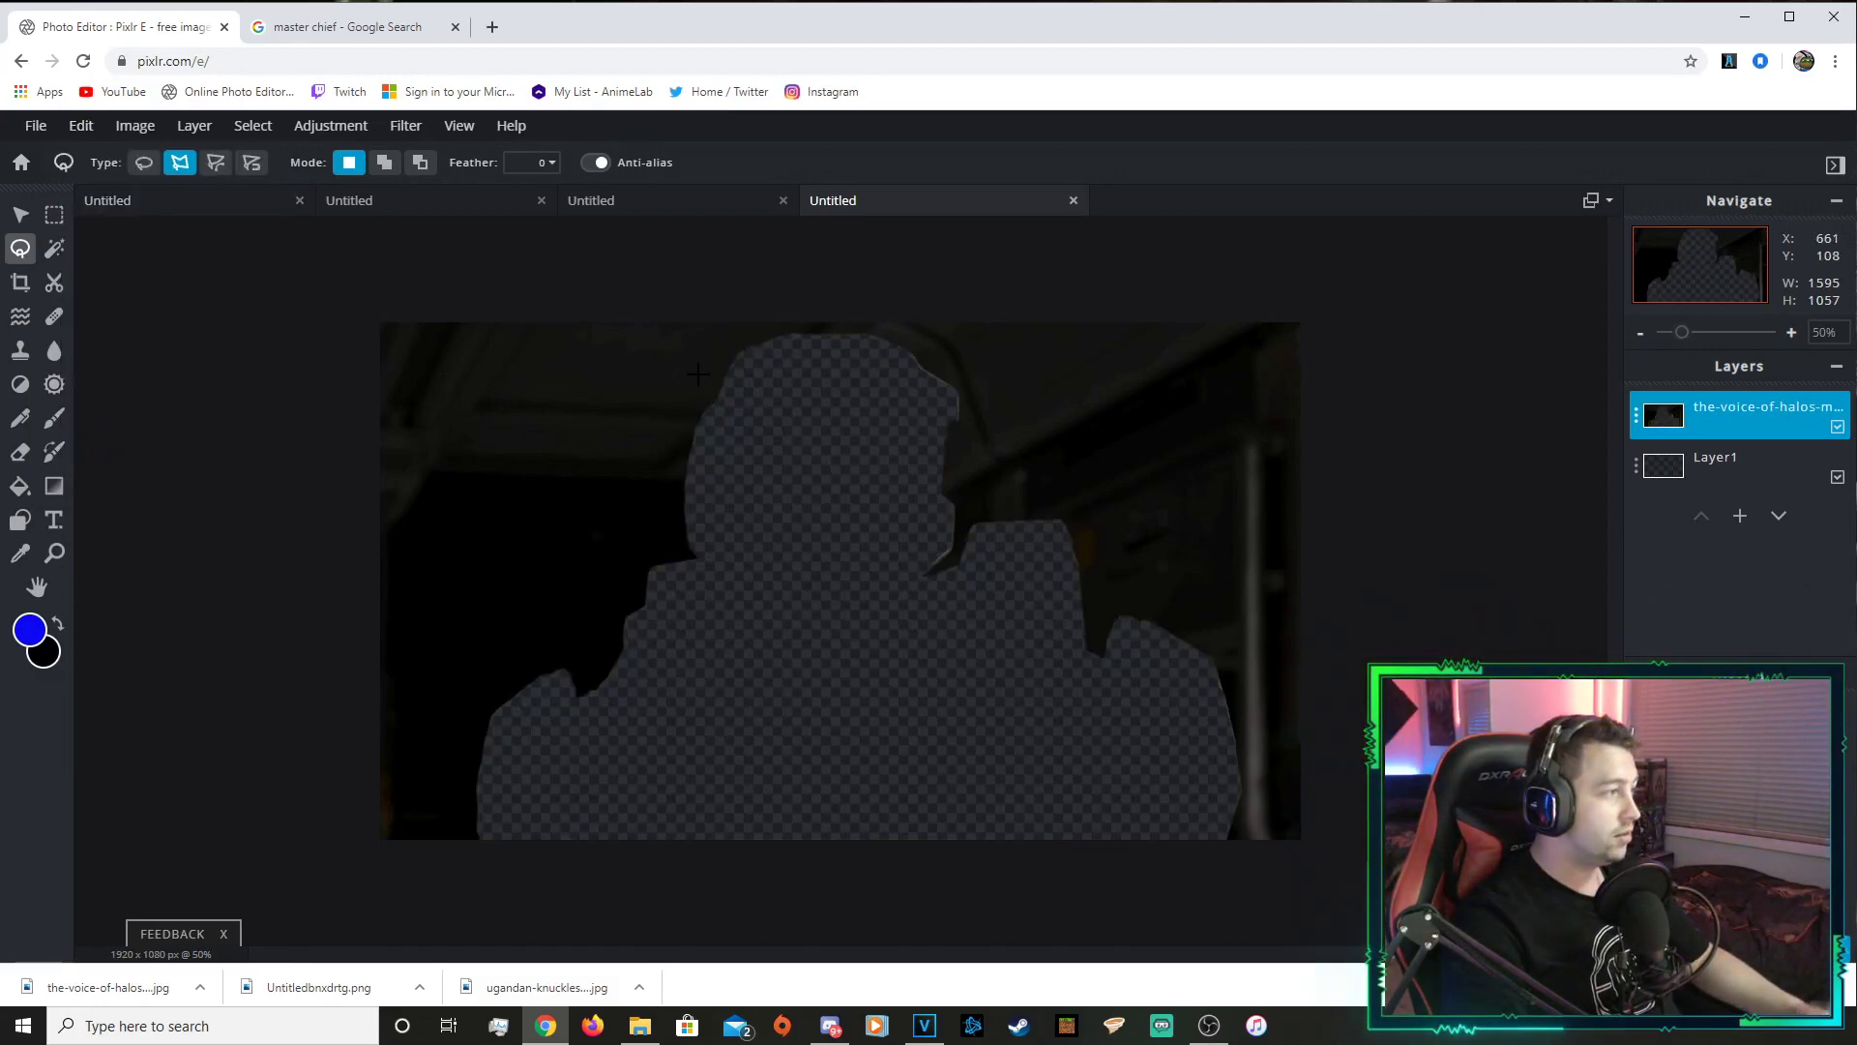
key("v")
left_click(1717, 462)
left_click(1687, 413)
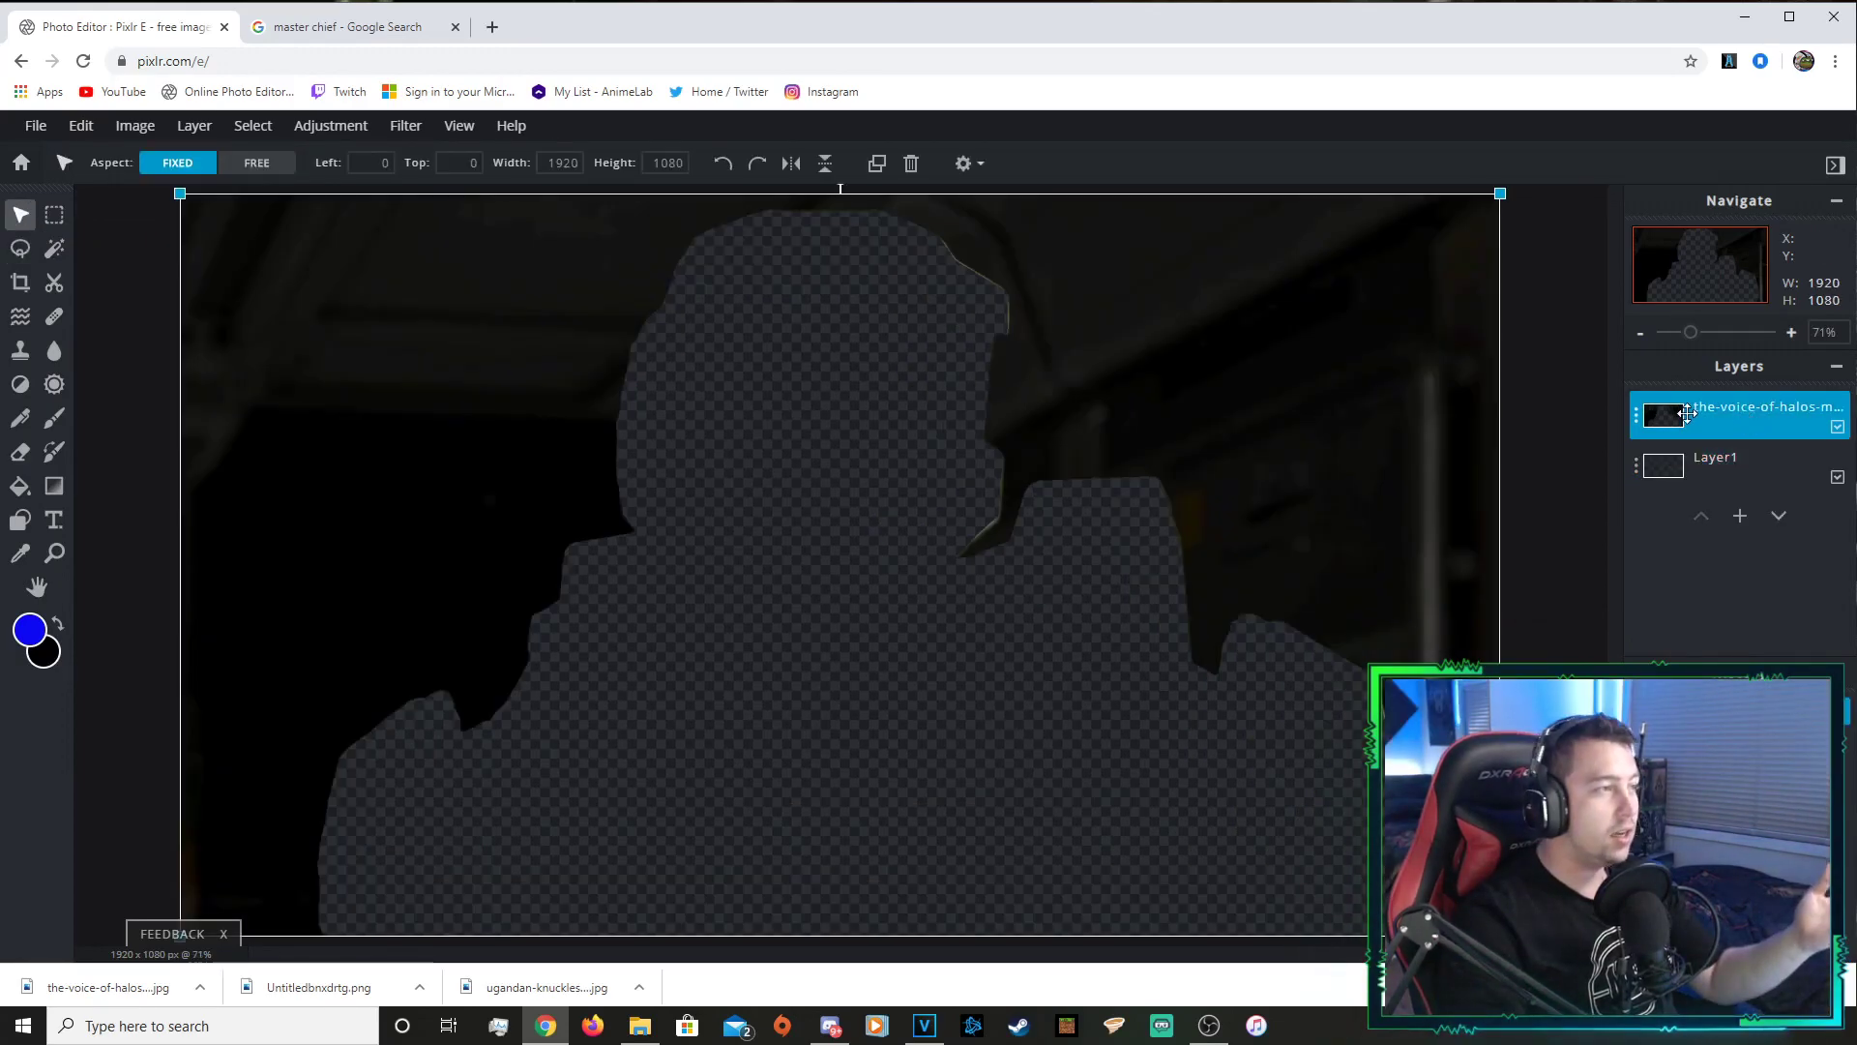
left_click(1780, 421)
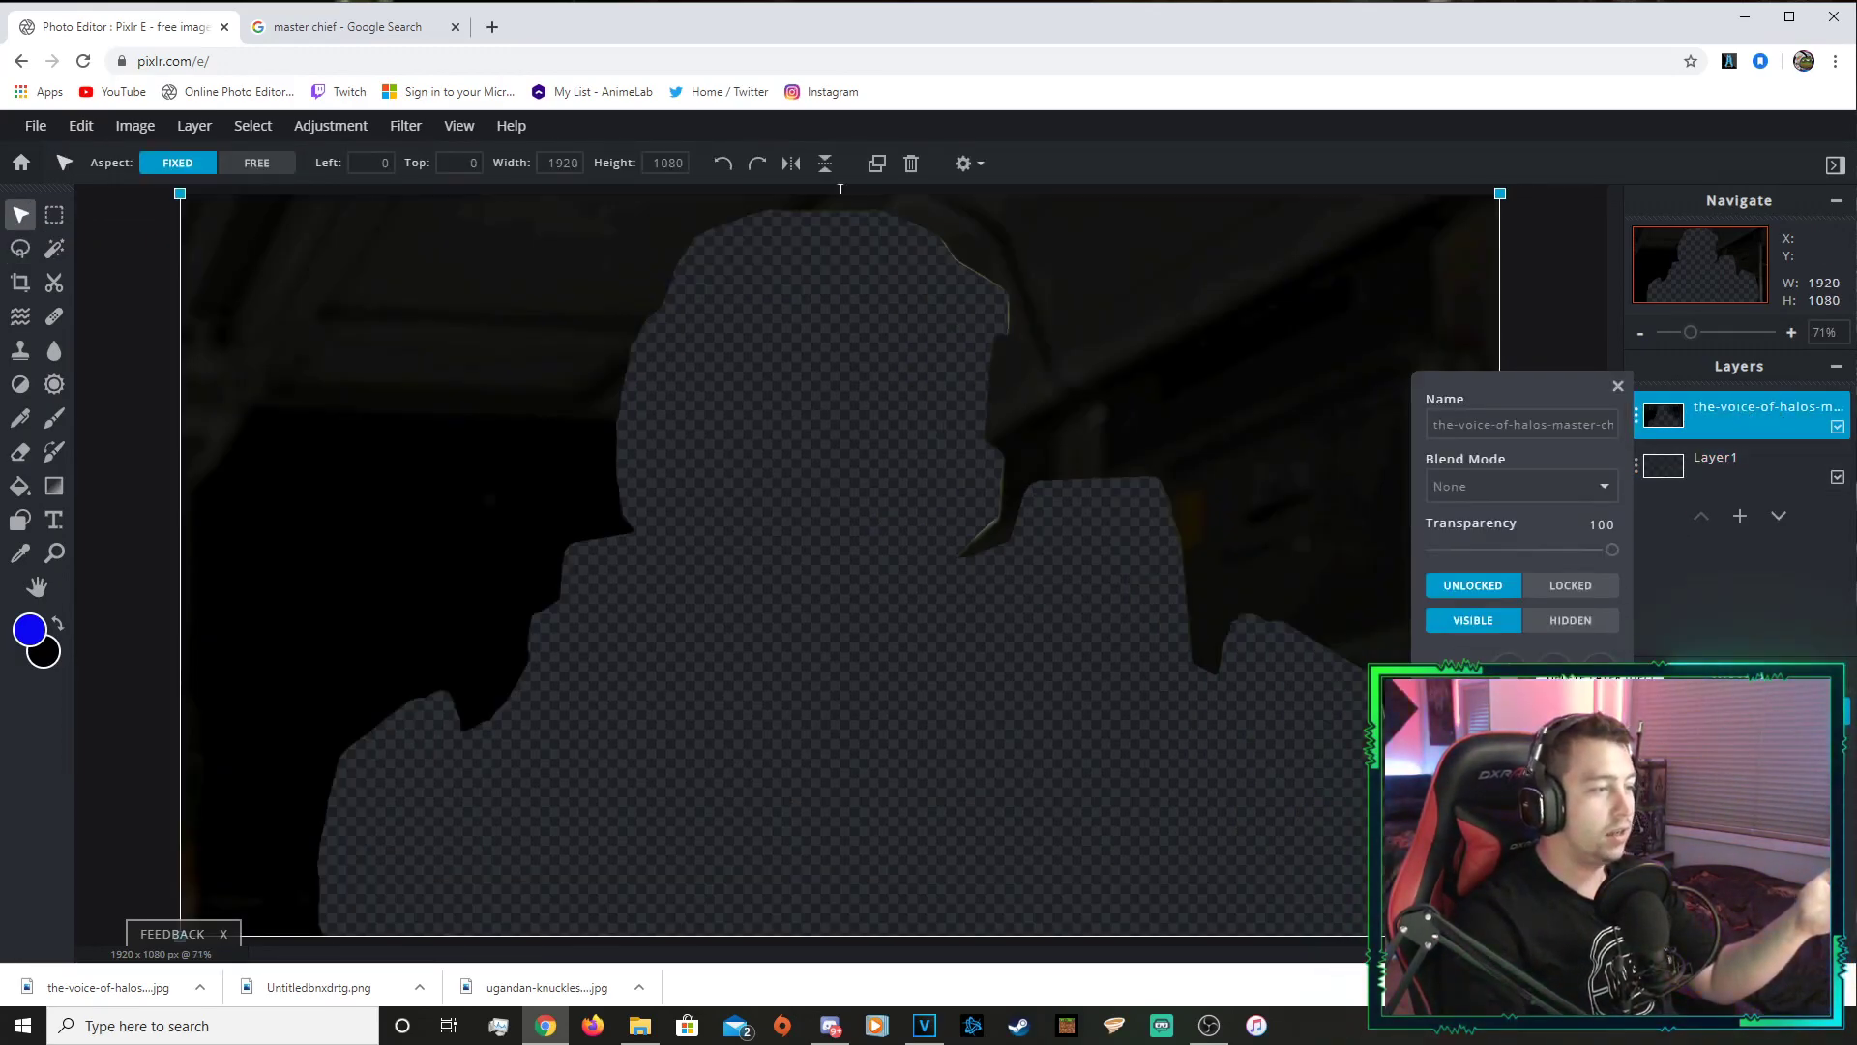
key("Delete")
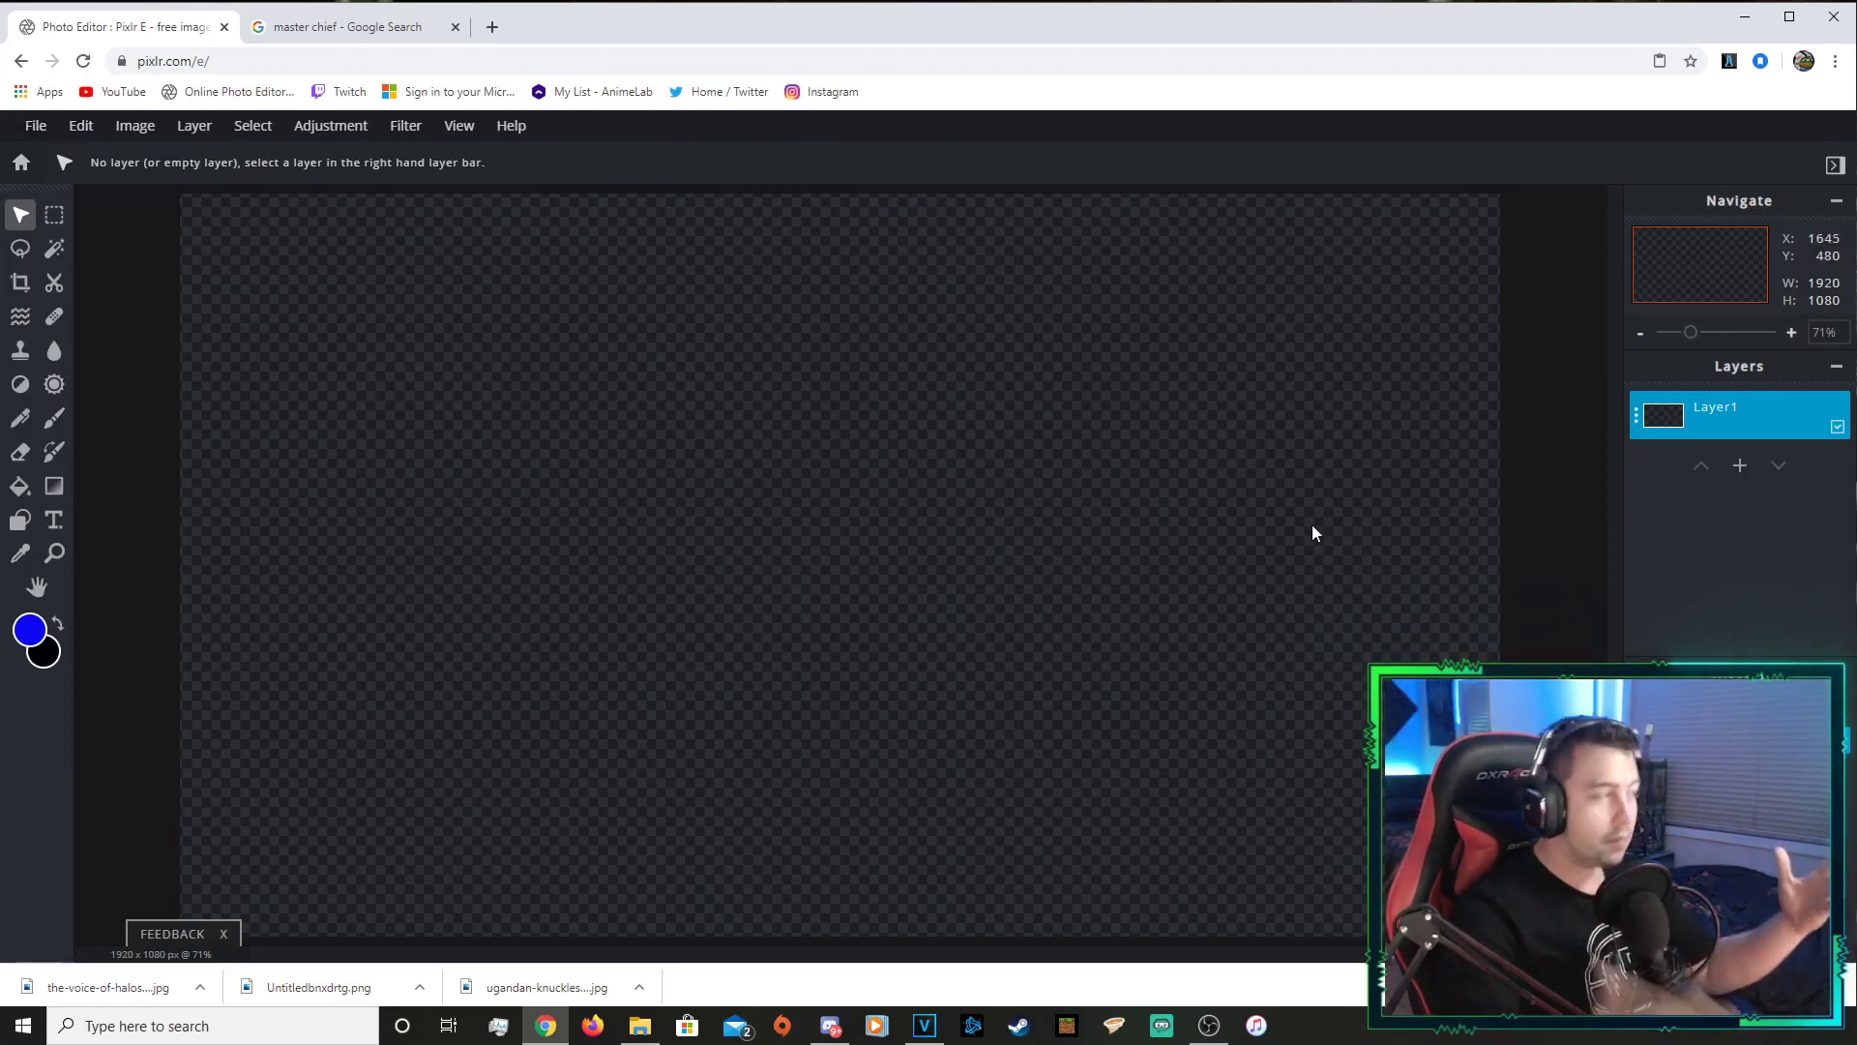
Paste Master Chief as a new layer and enlarge him to about 1610×1067 near the canvas top
left_click(81, 128)
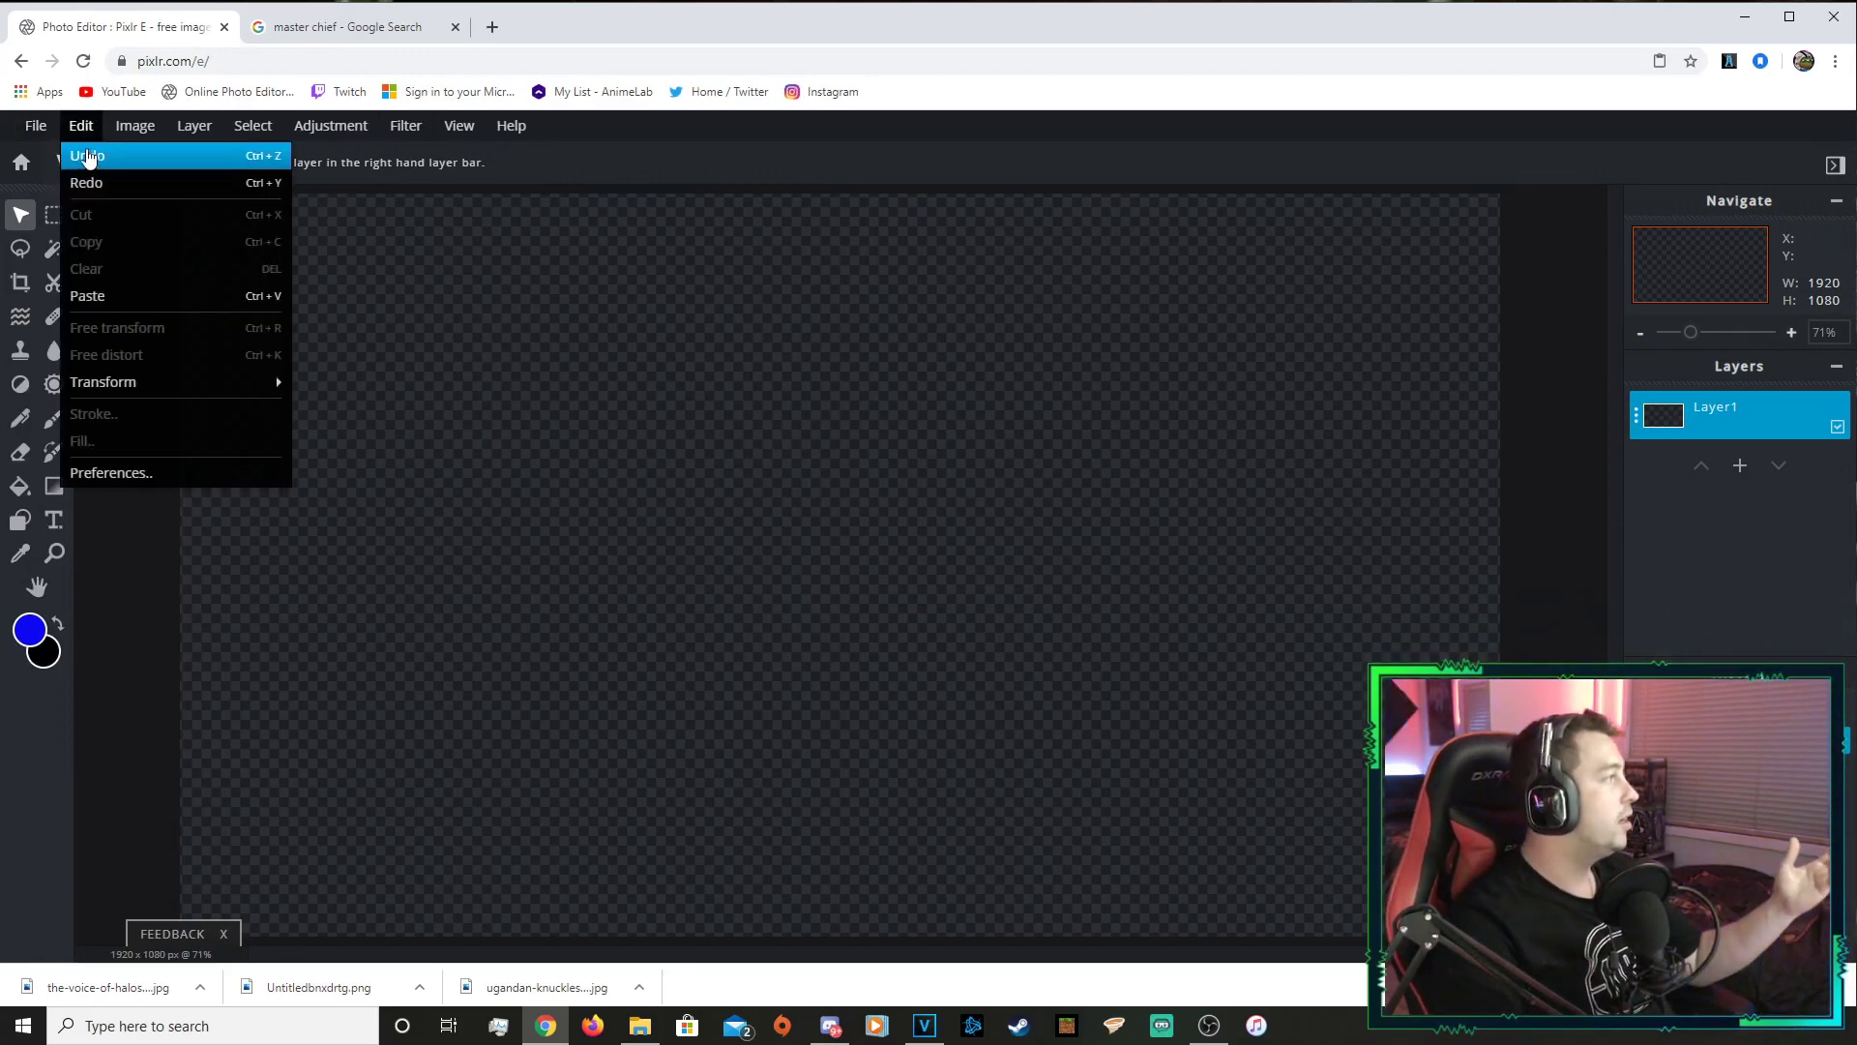
left_click(101, 297)
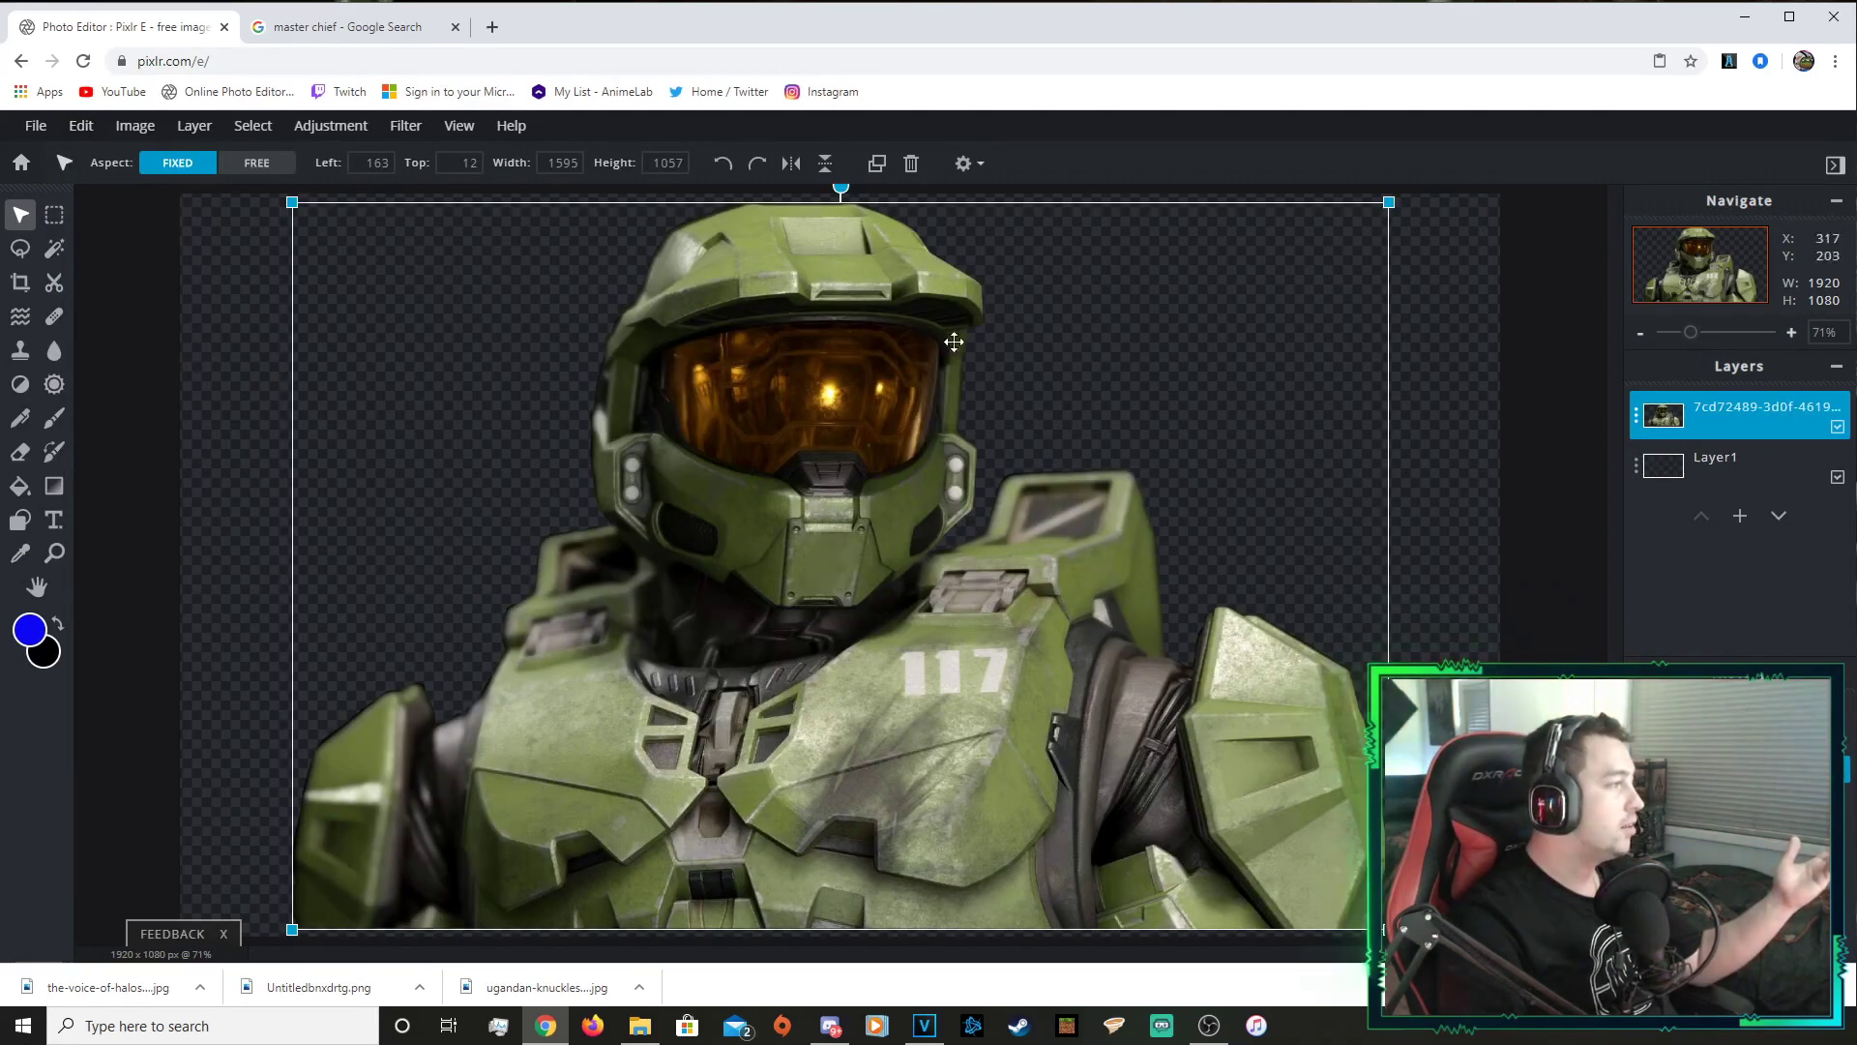
left_click_drag(277, 253, 297, 311)
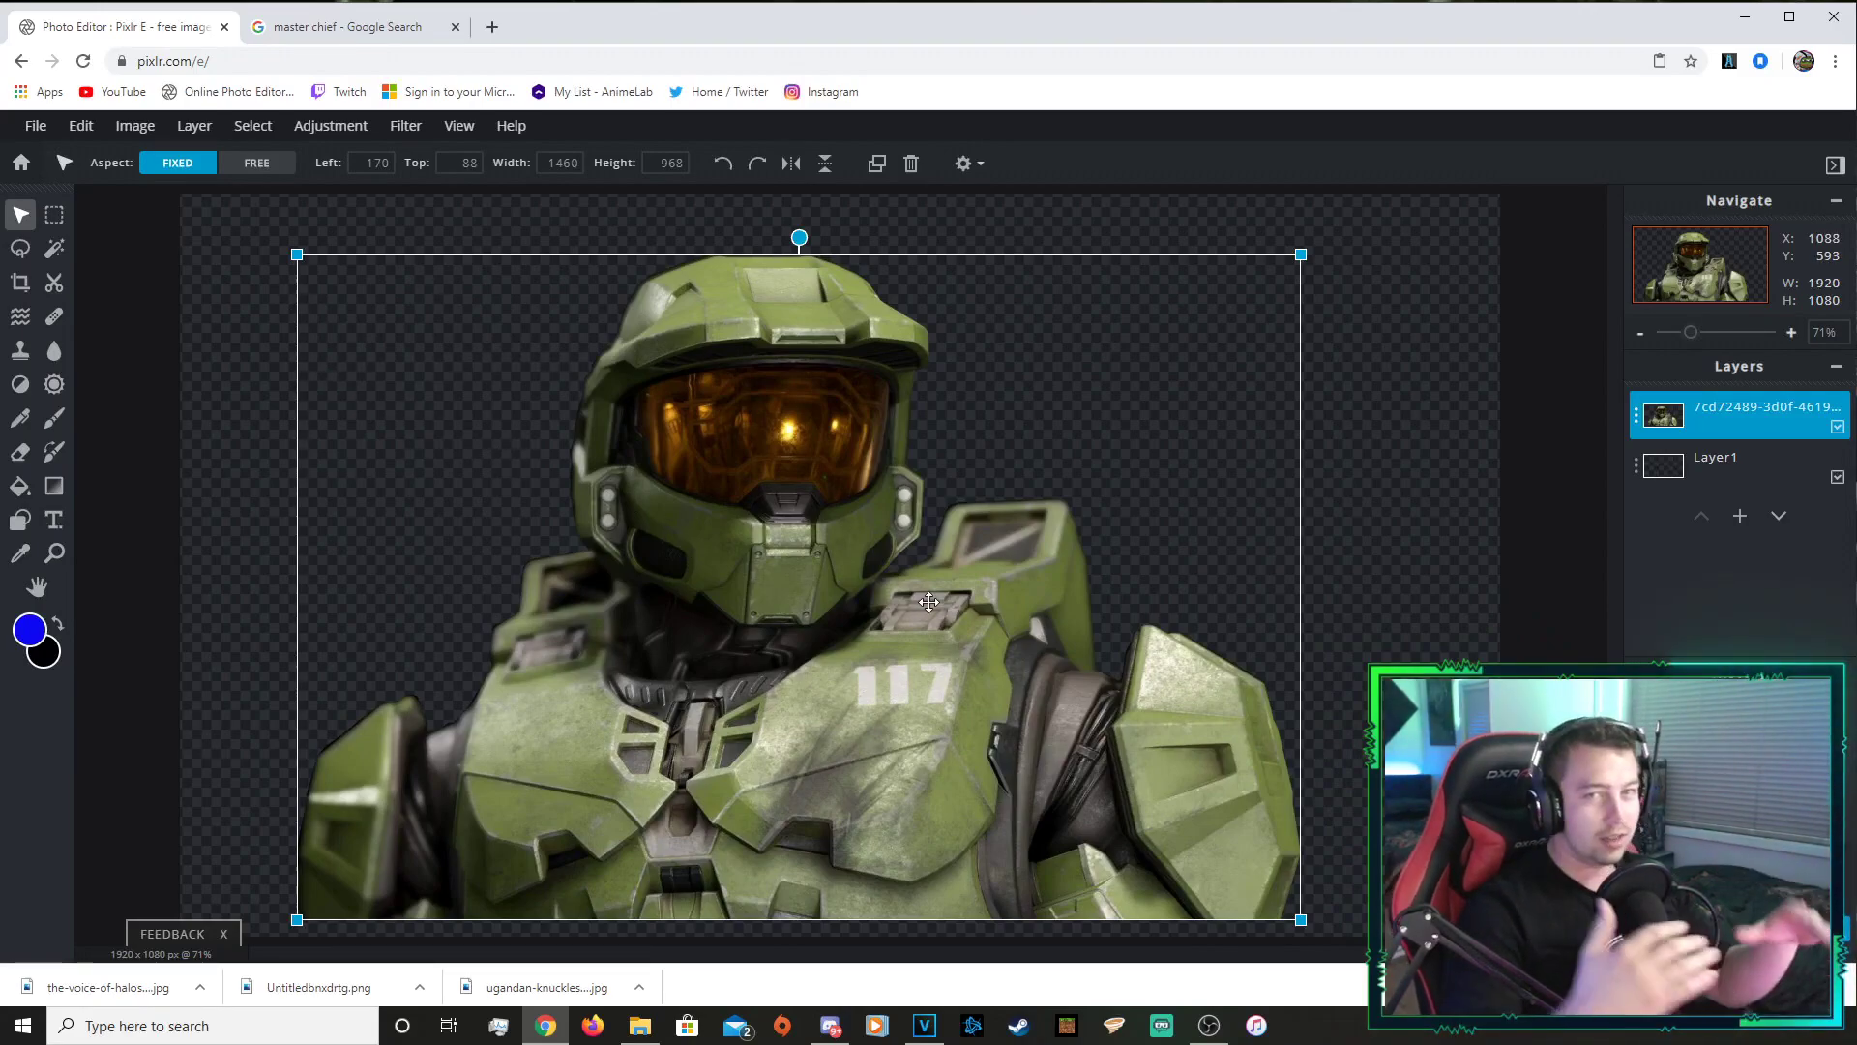
left_click_drag(928, 602, 971, 590)
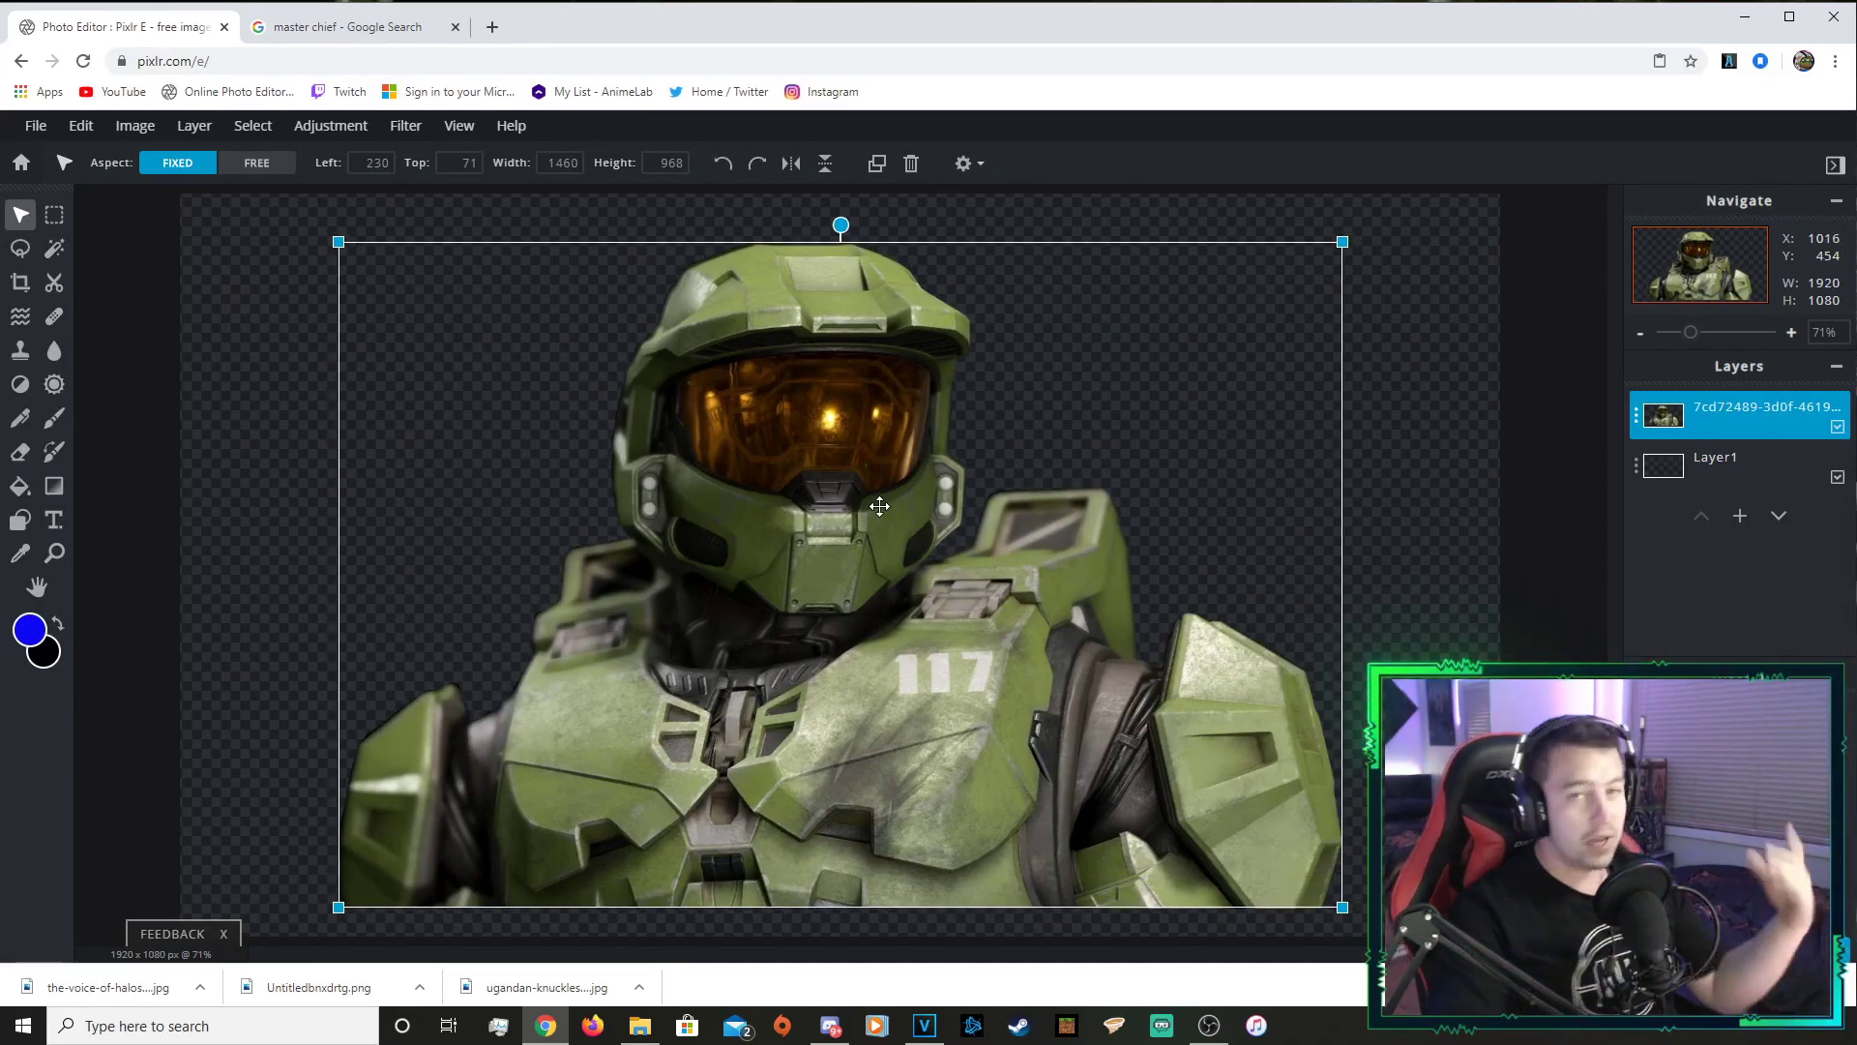
left_click_drag(879, 506, 892, 540)
left_click_drag(347, 250, 269, 200)
left_click_drag(1328, 910, 1356, 930)
left_click_drag(1087, 750, 1086, 757)
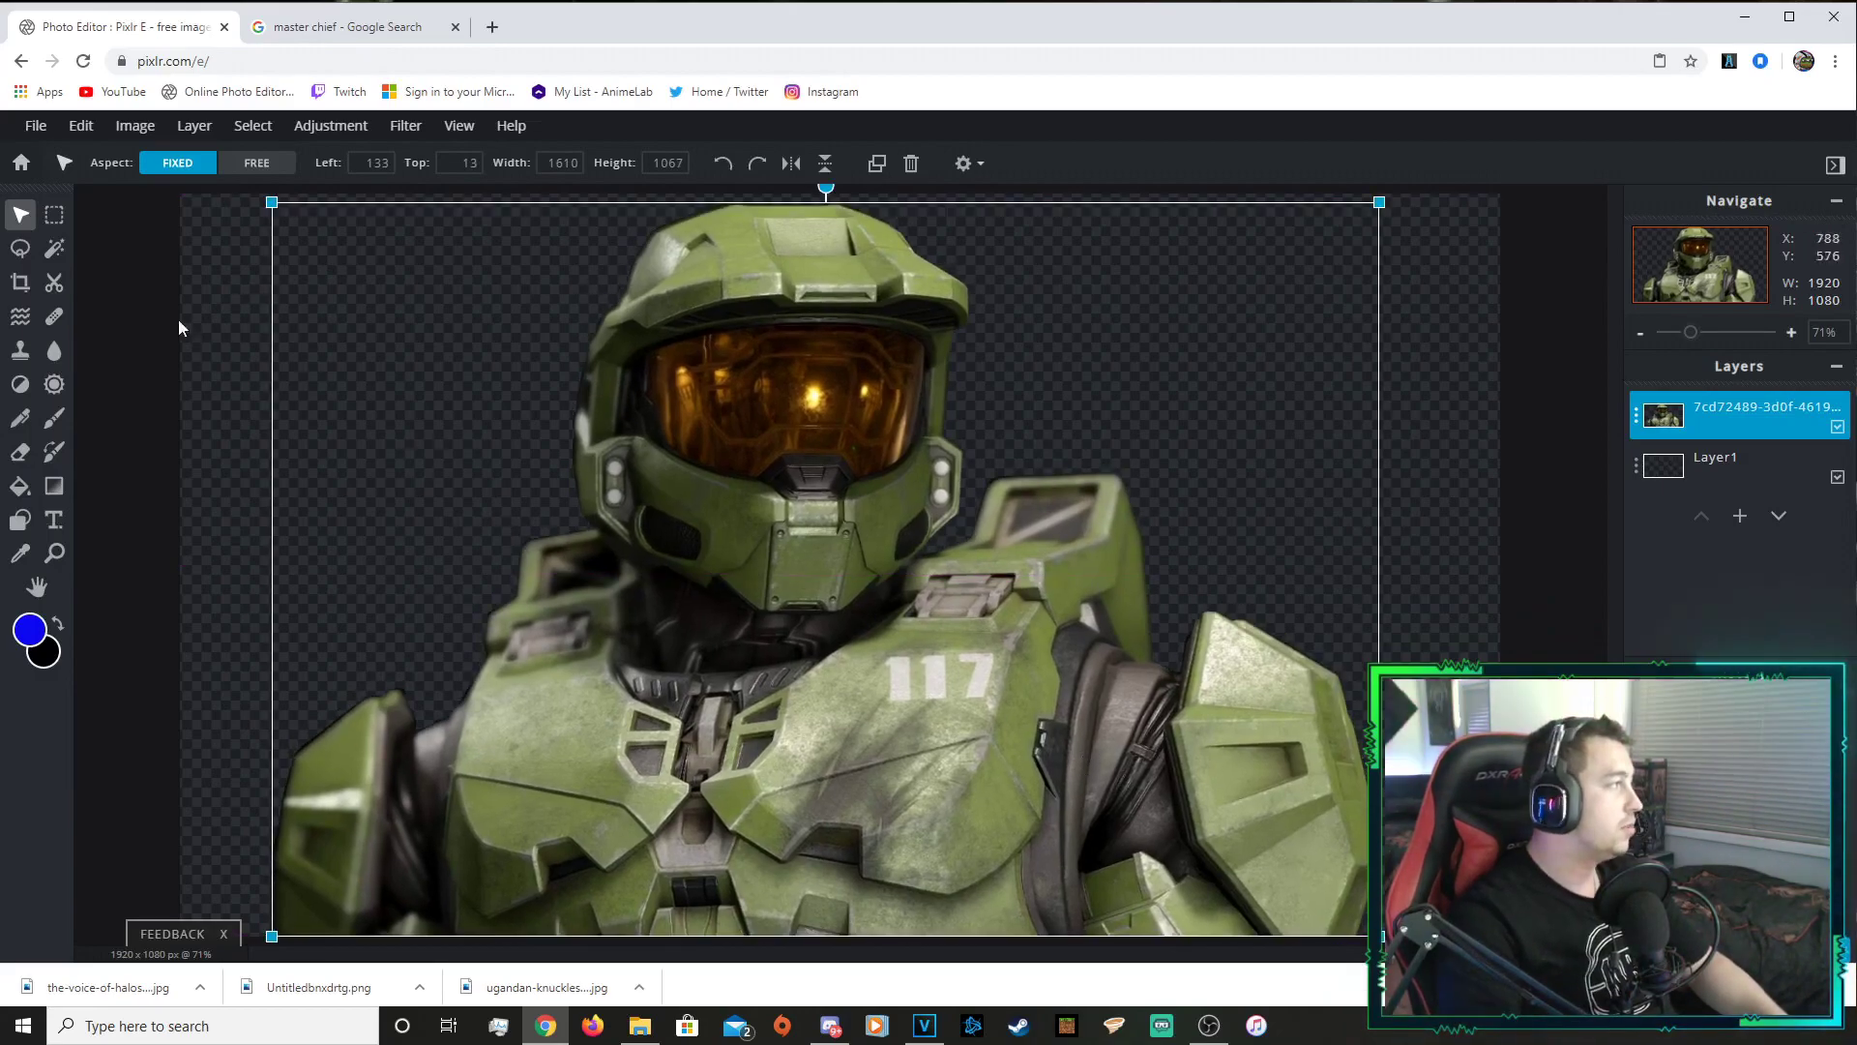
Download the transparent cut-out as the PNG file 'Untitledjhnvba[os.png'
left_click(44, 126)
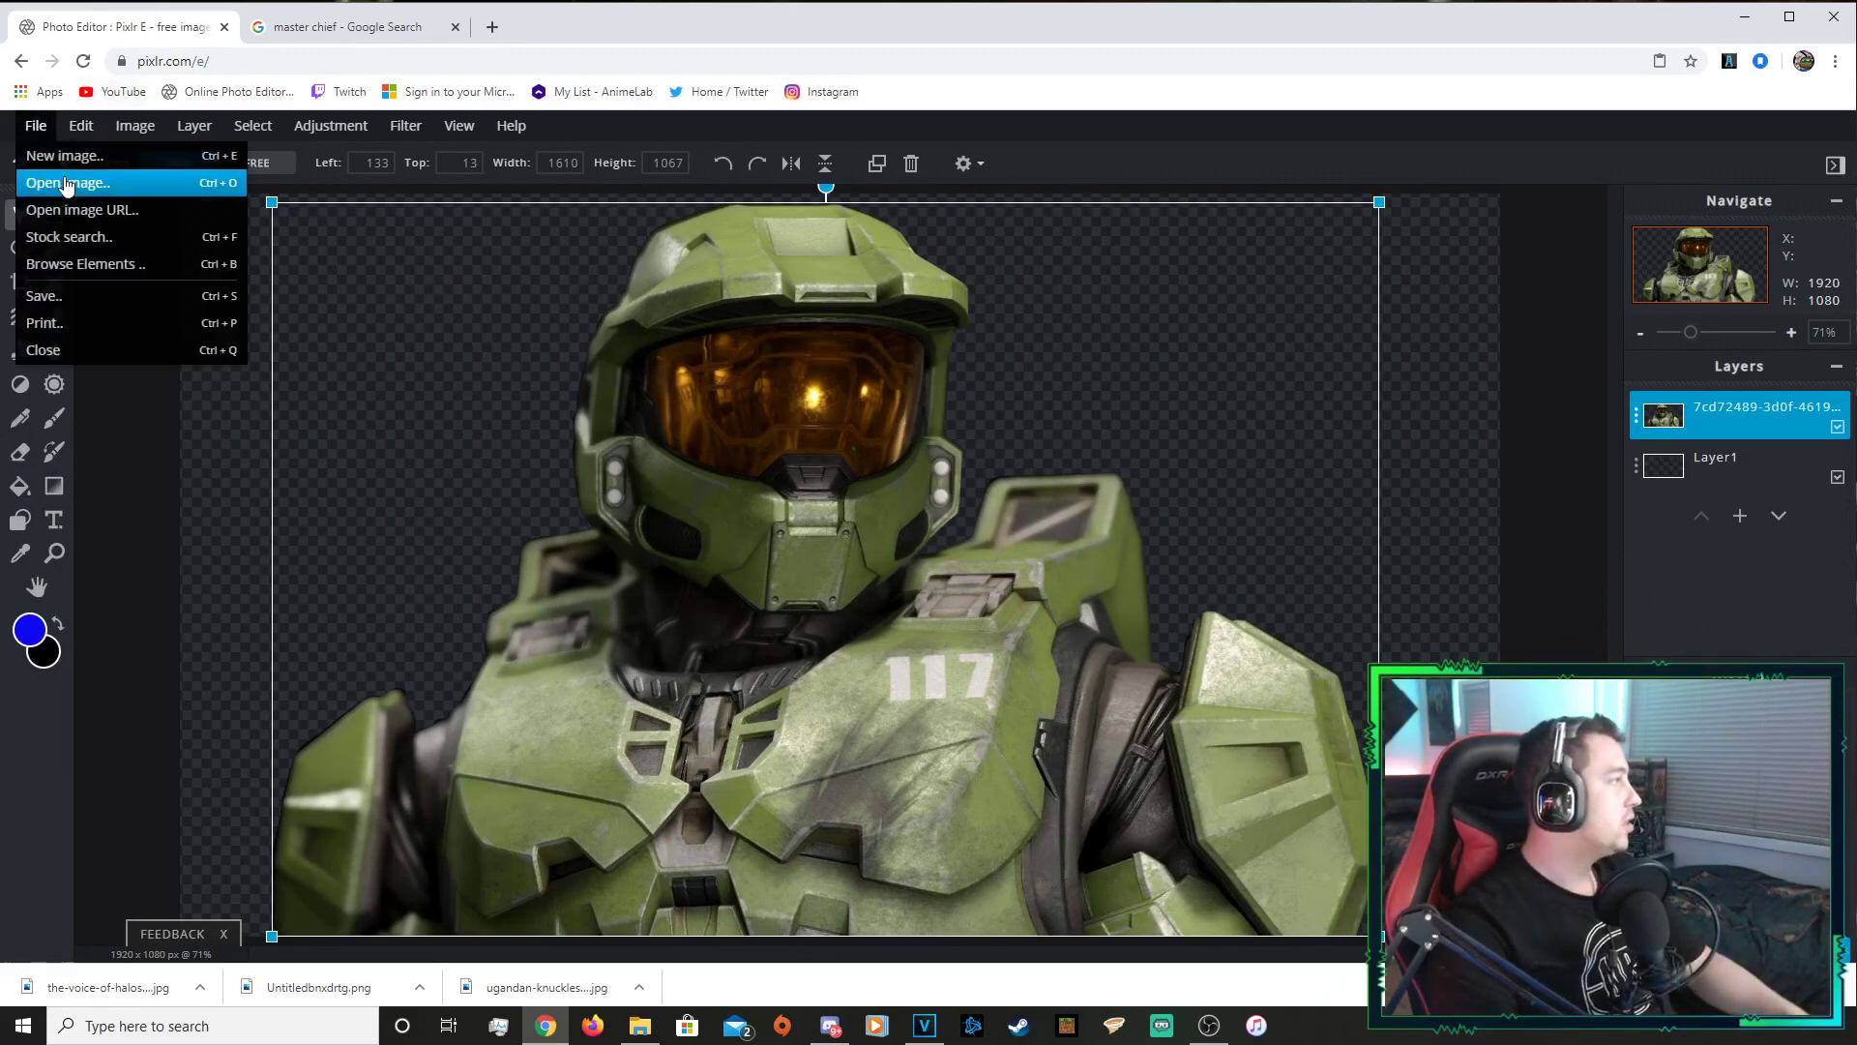
left_click(77, 296)
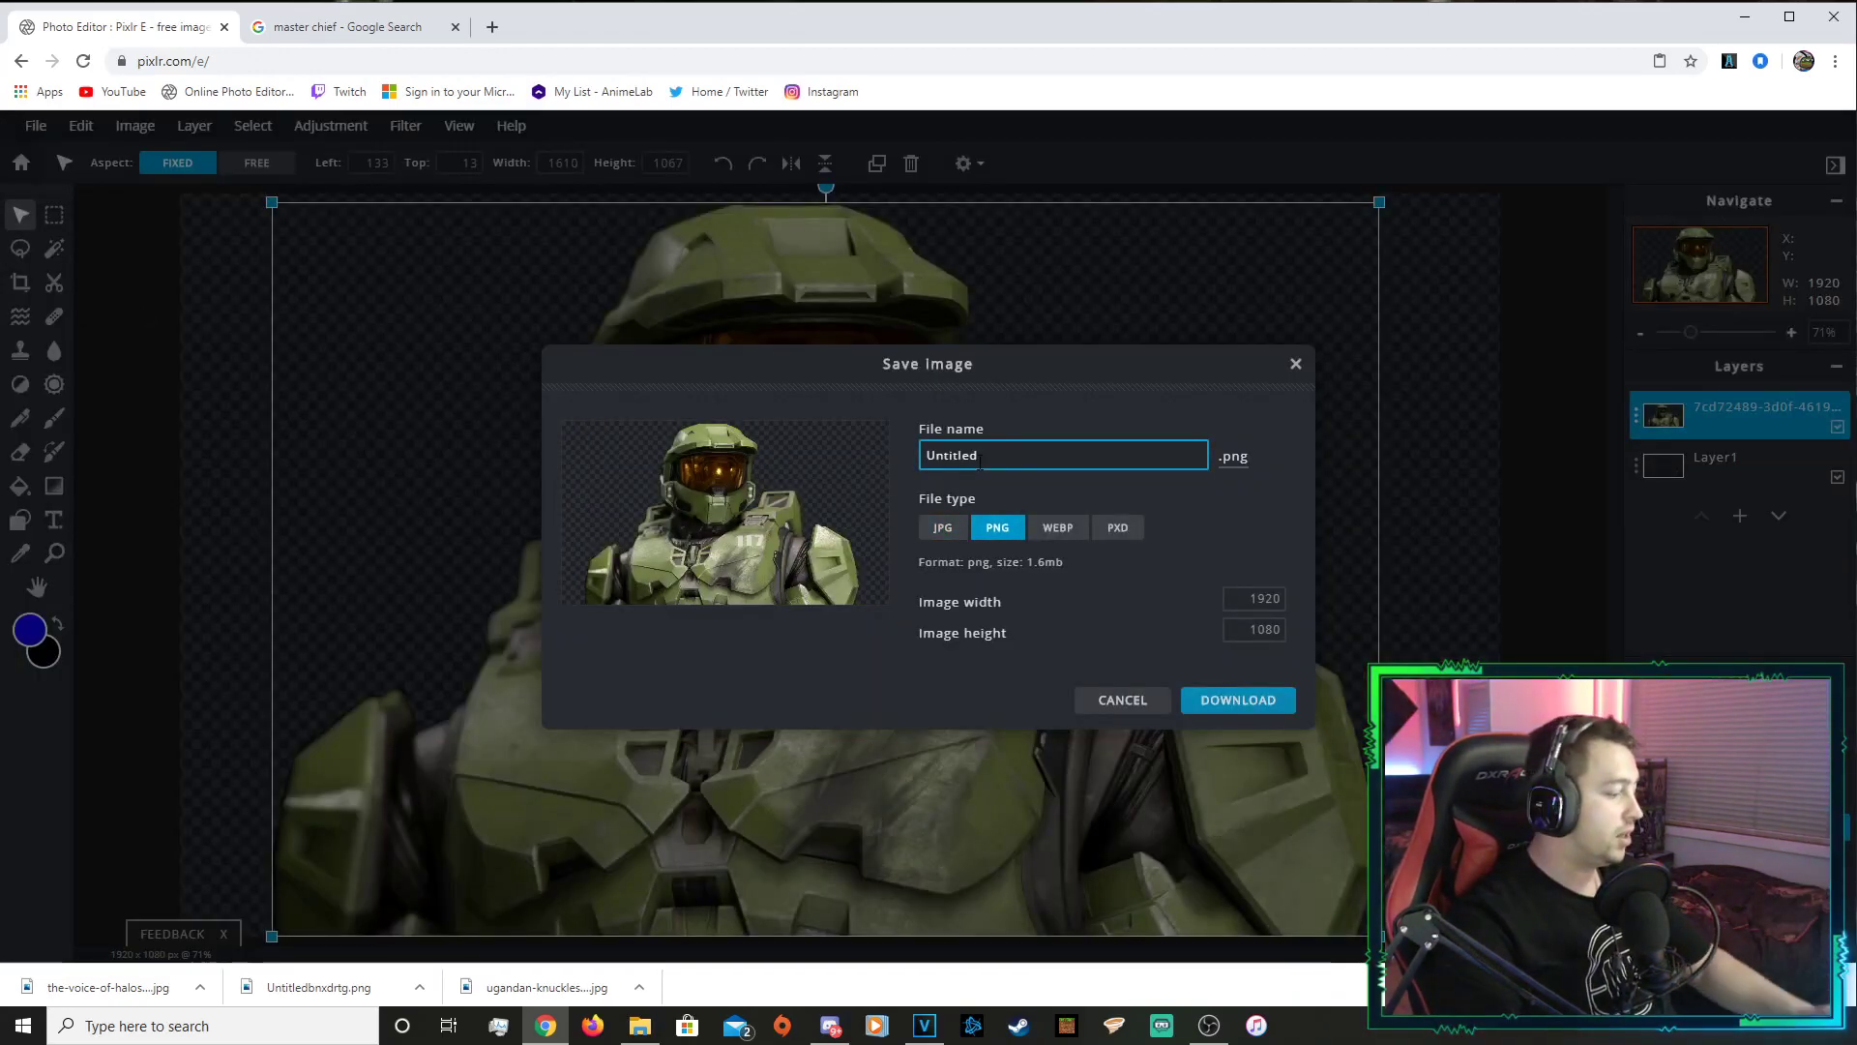
type("jhnvba[os")
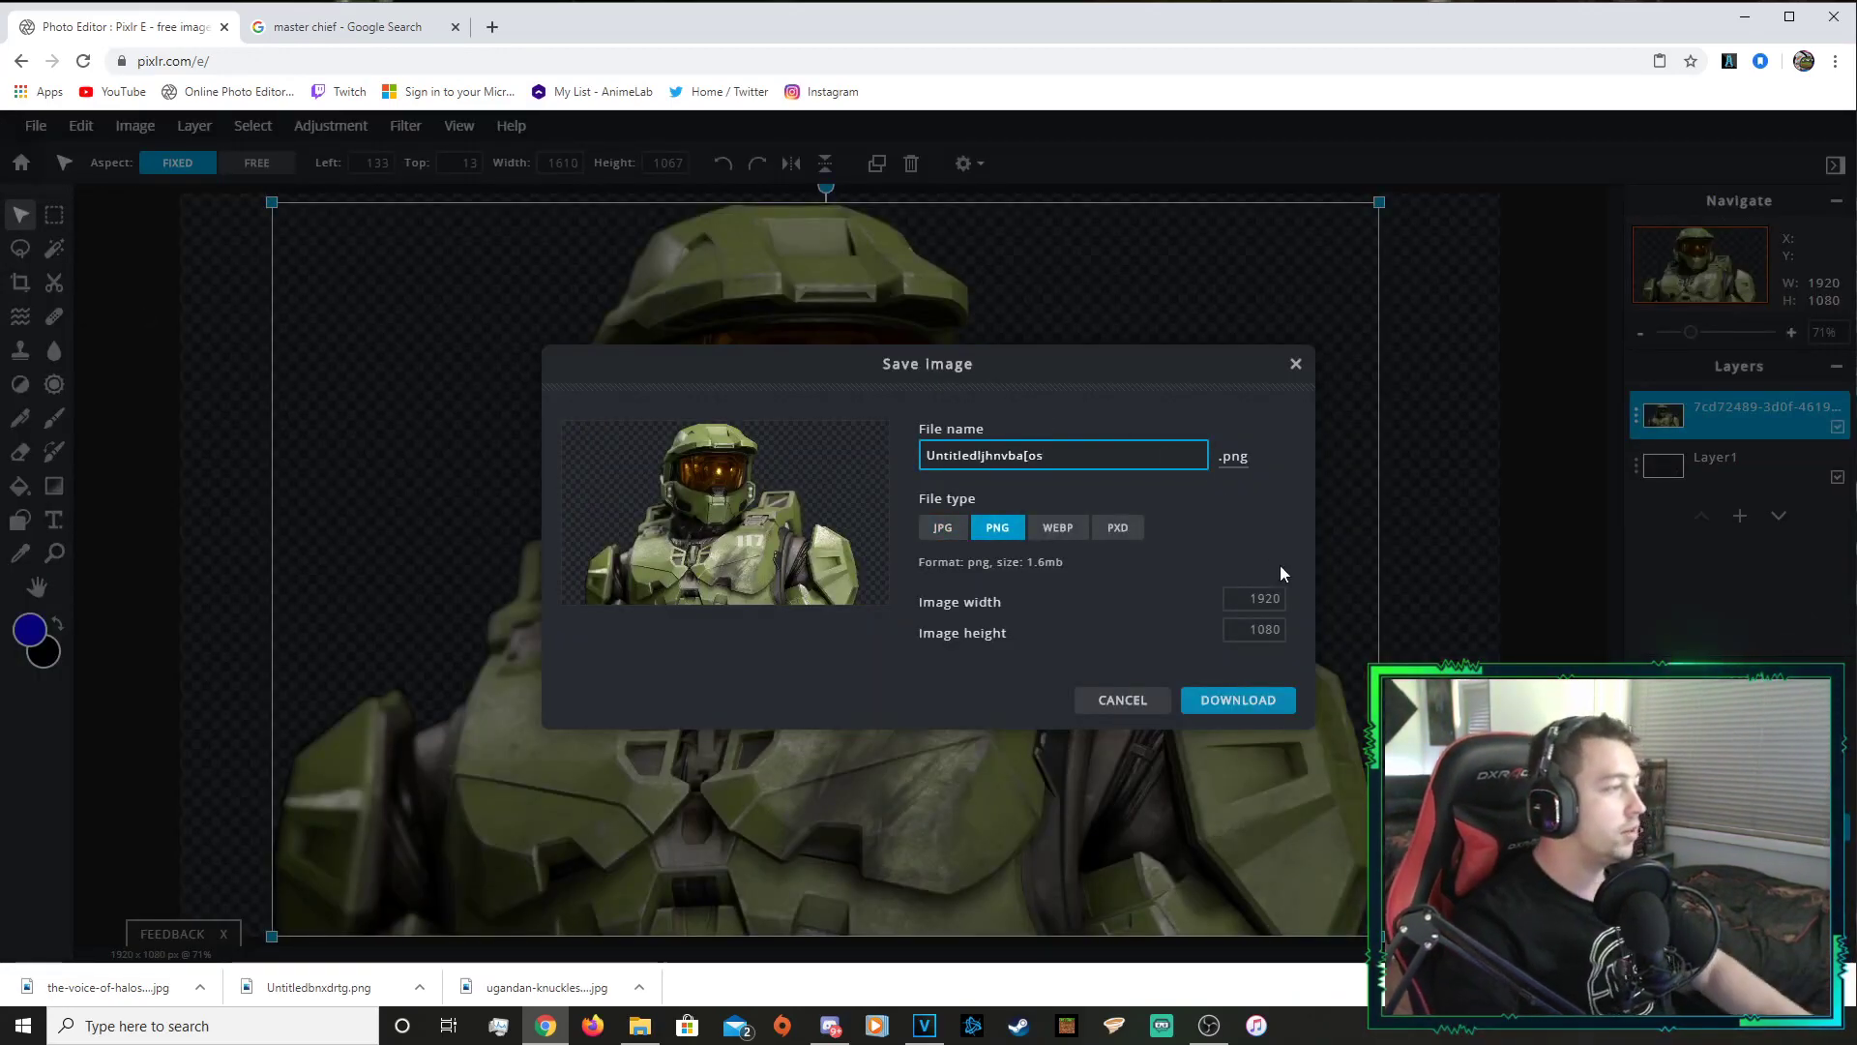
left_click(1238, 706)
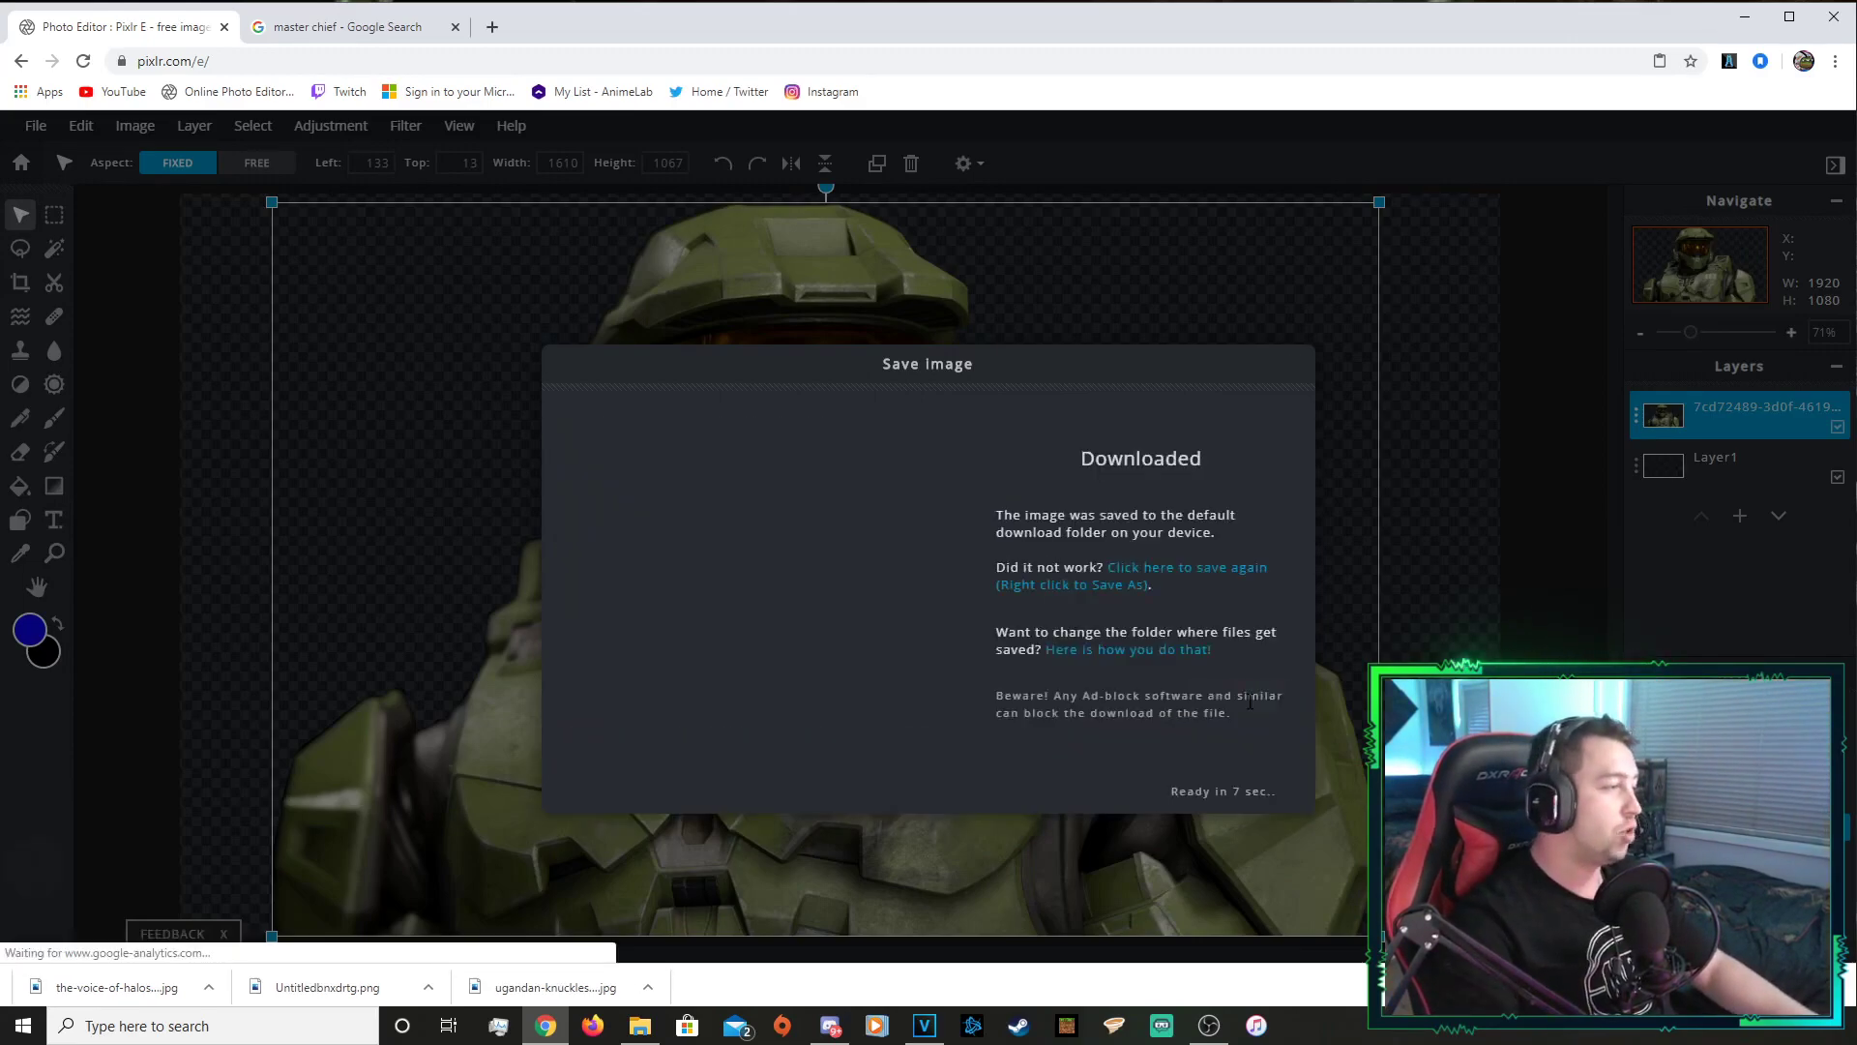
left_click(1245, 717)
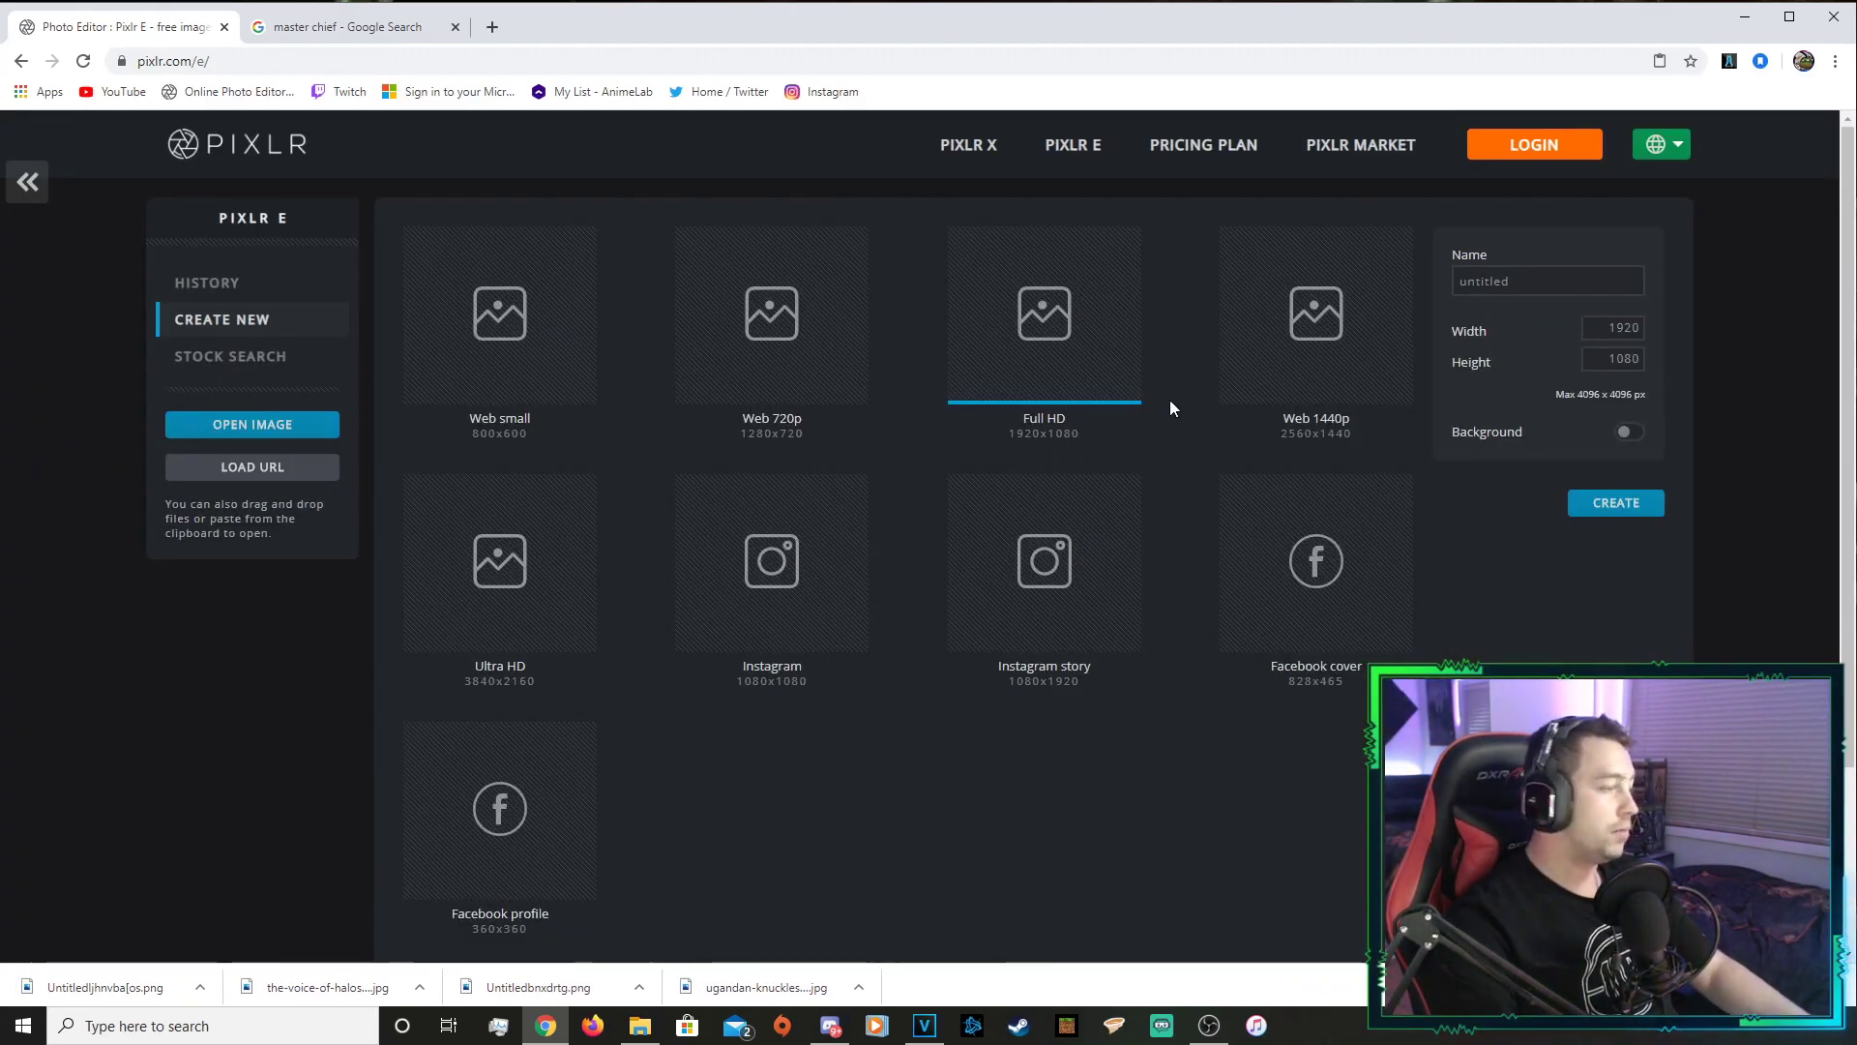
Create a Full HD image and paste in the neon frame, stretching it to cover the canvas
left_click(1615, 502)
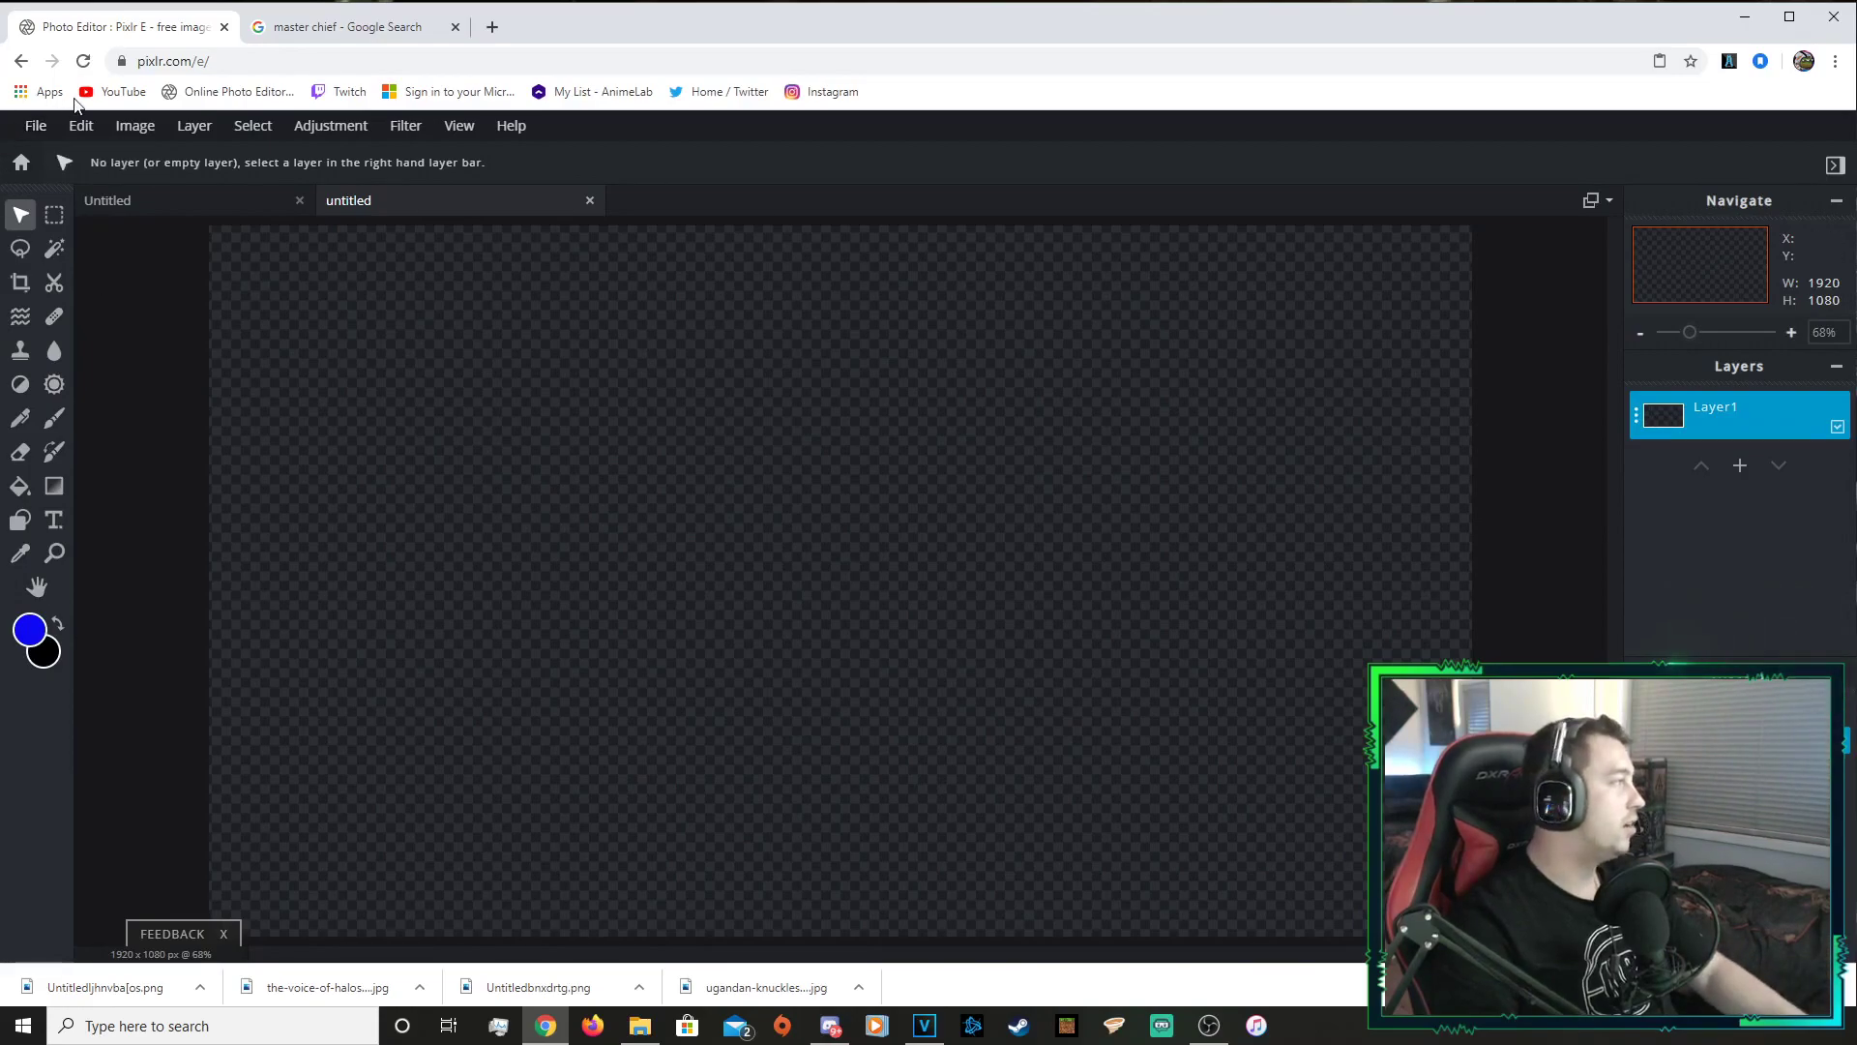
key("ctrl+v")
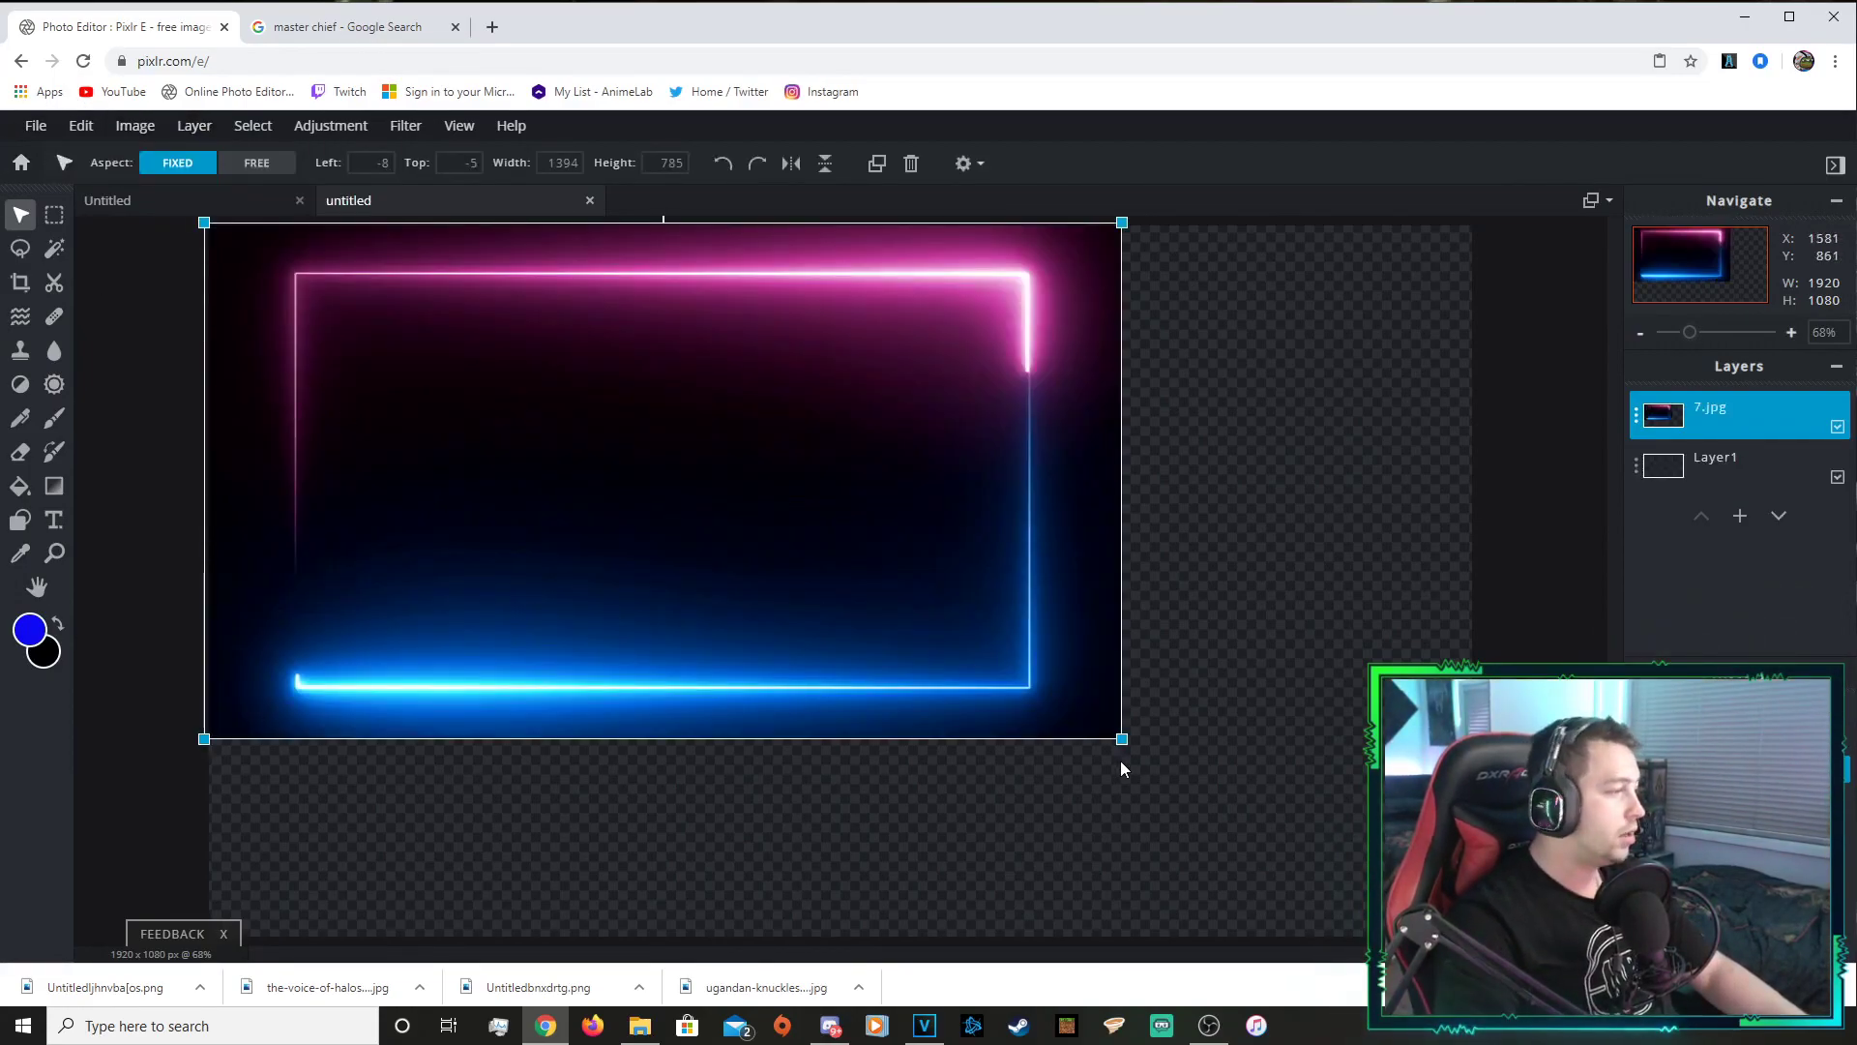
left_click_drag(1122, 739, 1463, 931)
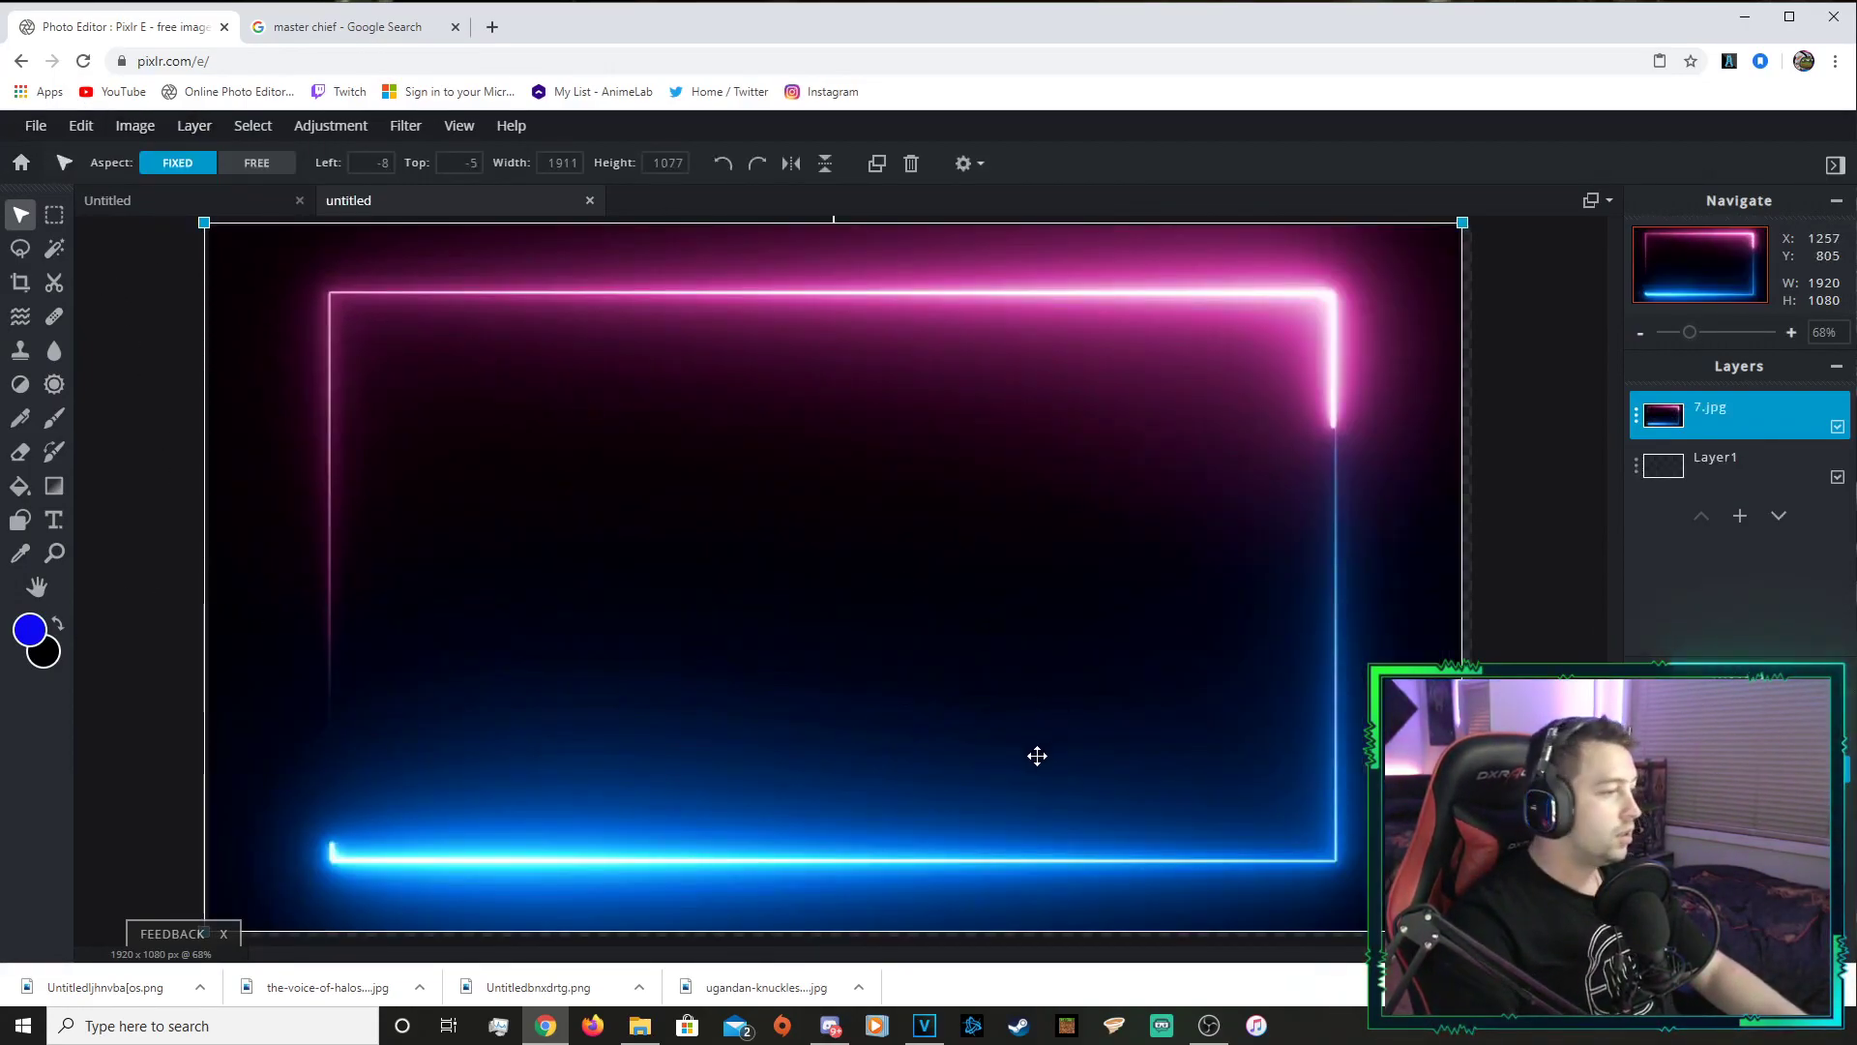
left_click_drag(1463, 930, 1472, 936)
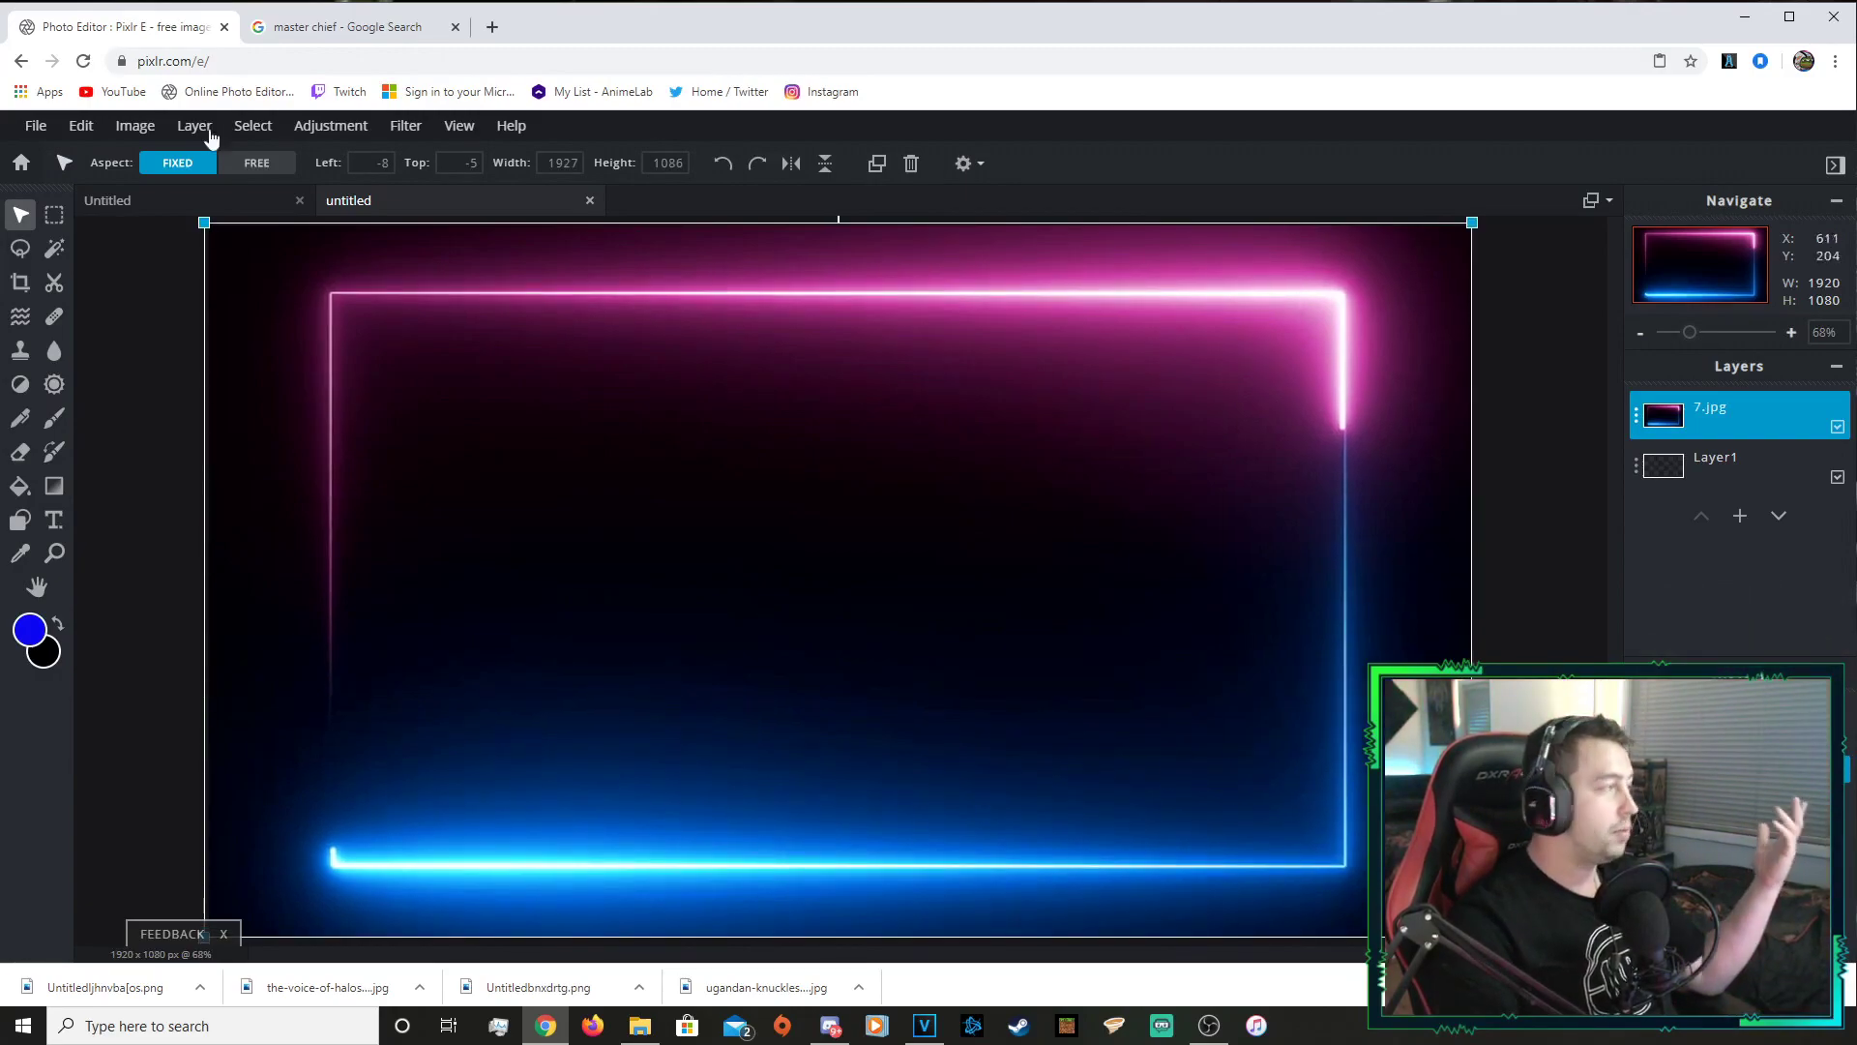
Add the saved Master Chief PNG from Downloads as a layer and resize it to about 1763×992
left_click(135, 124)
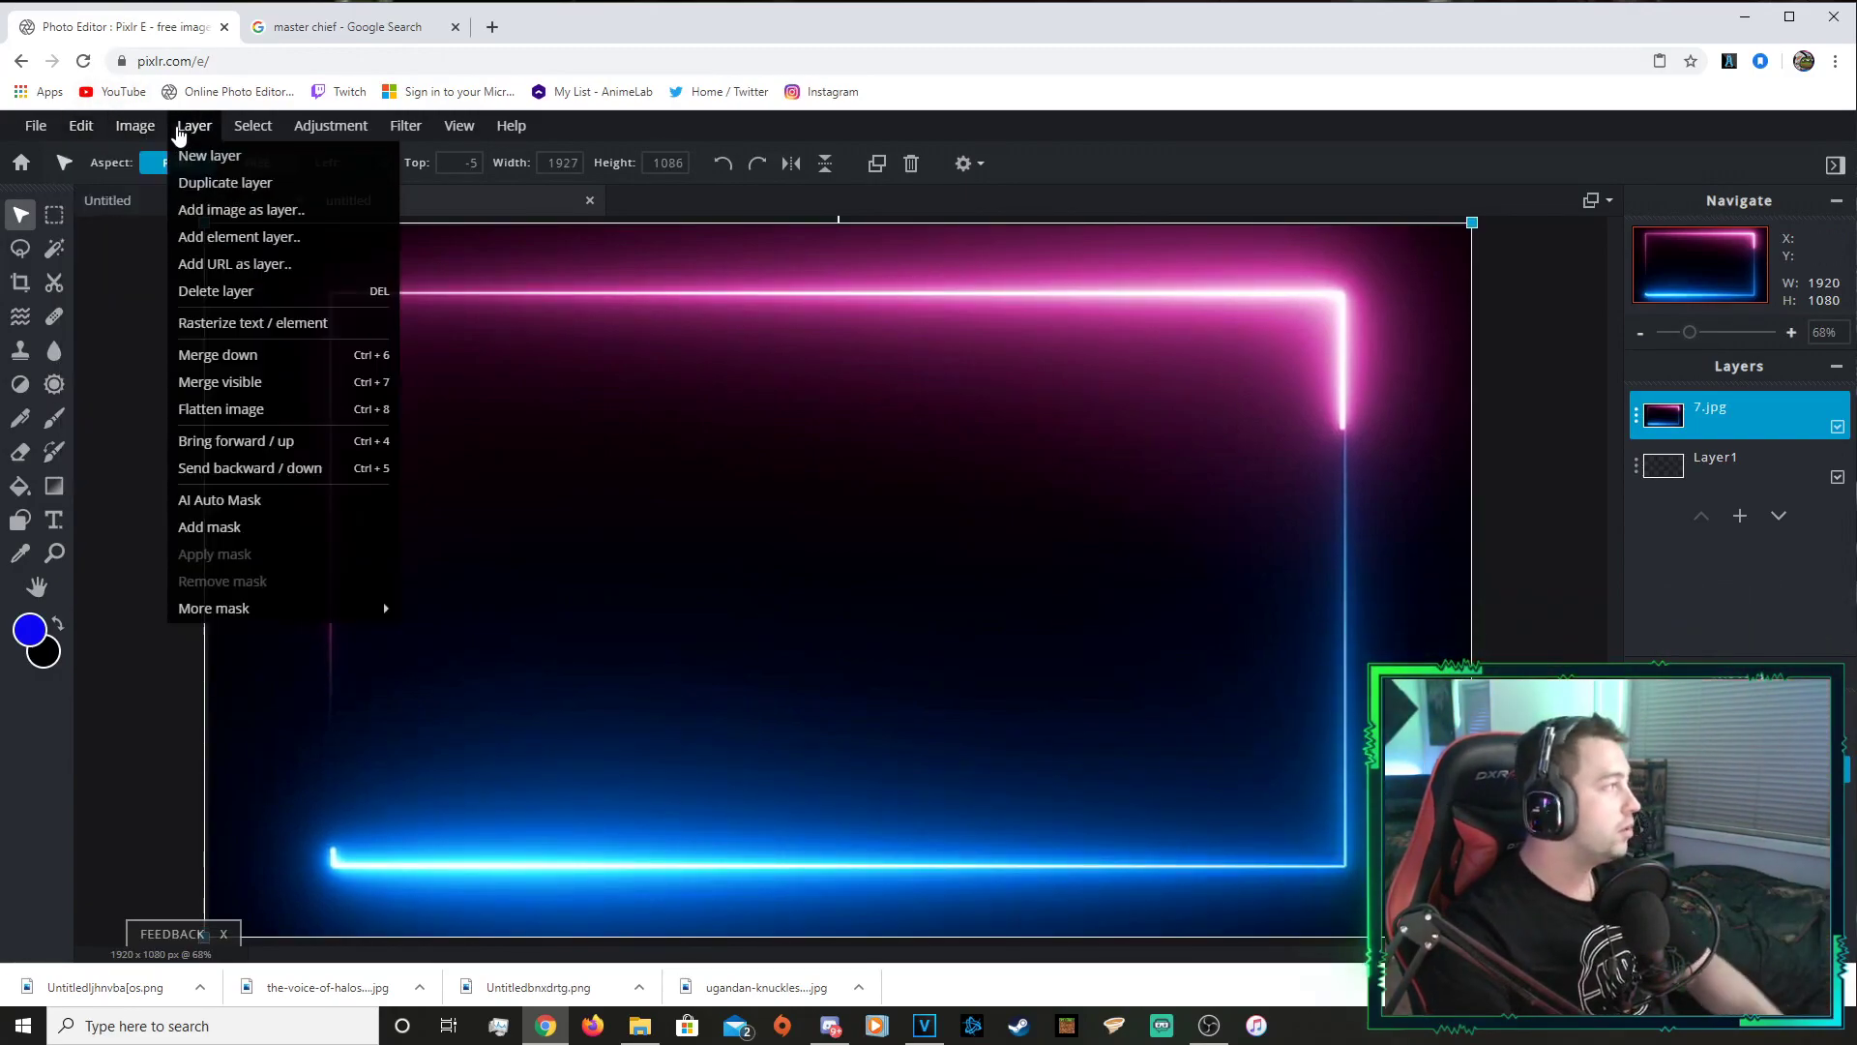
left_click(242, 210)
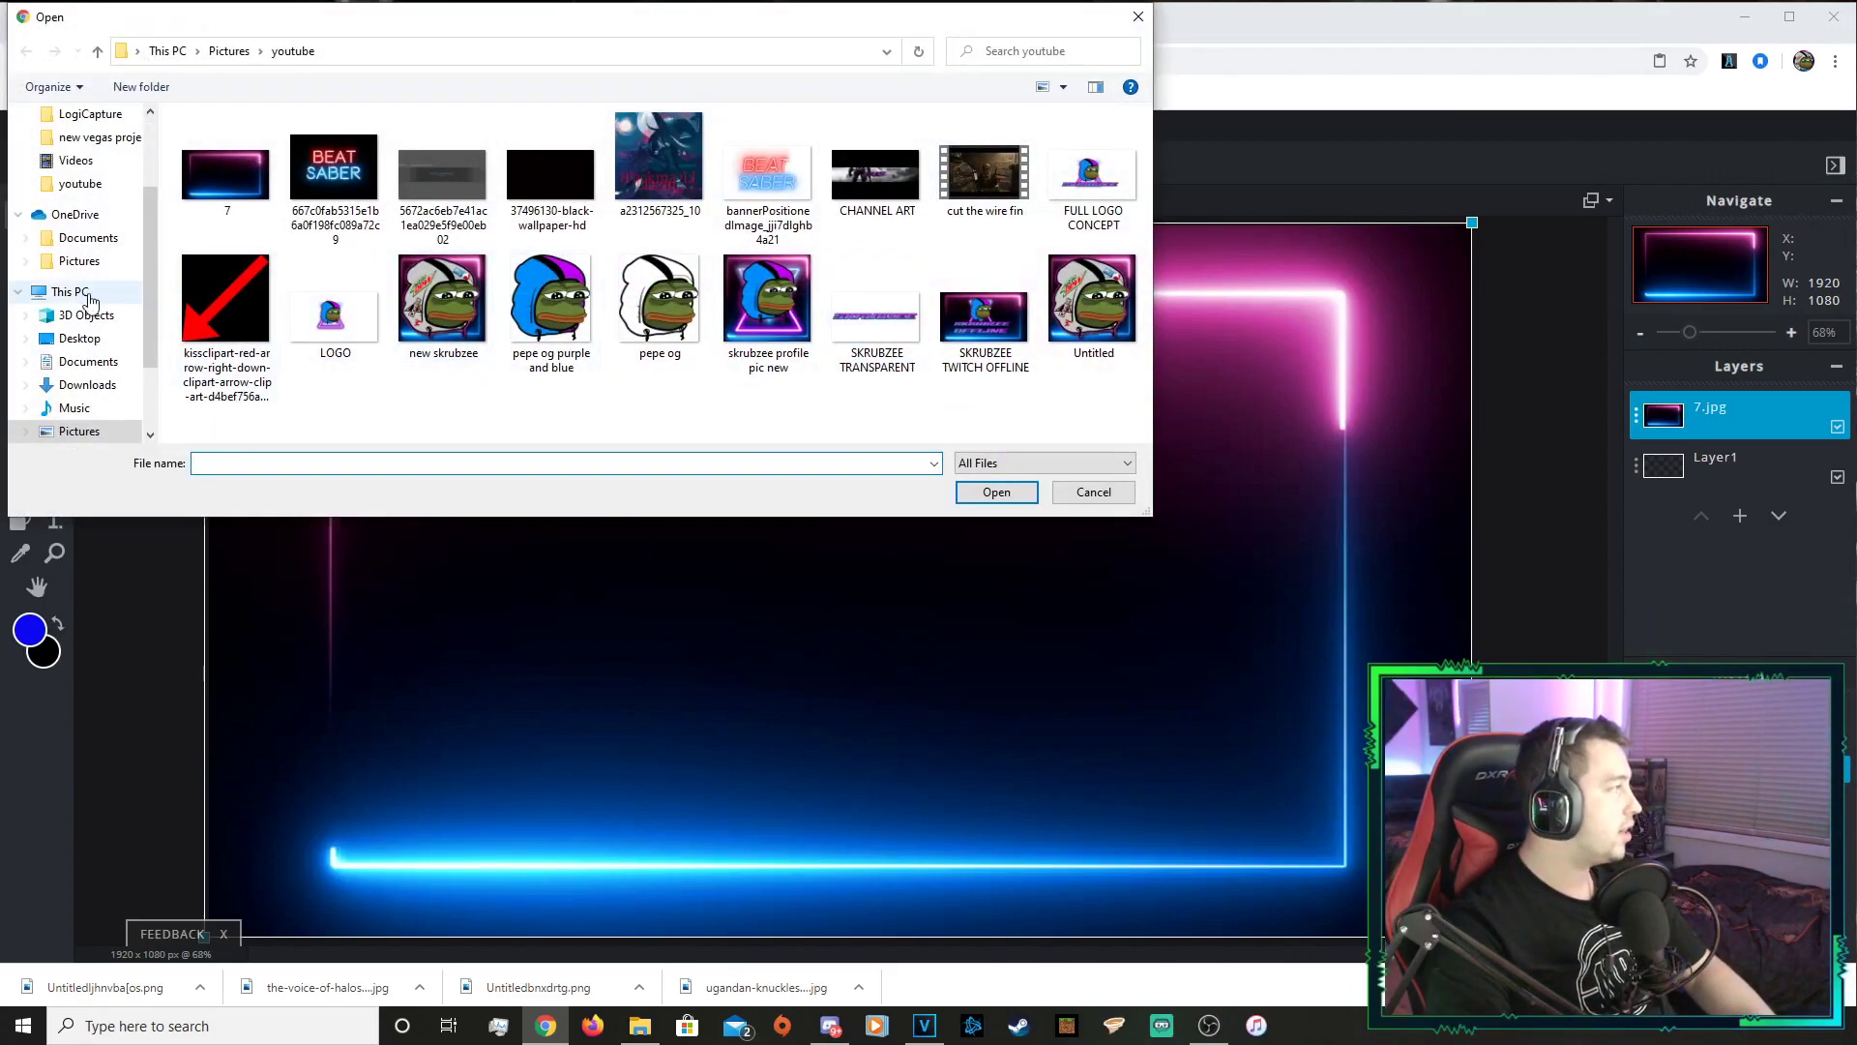
scroll(85, 290, "up", 3)
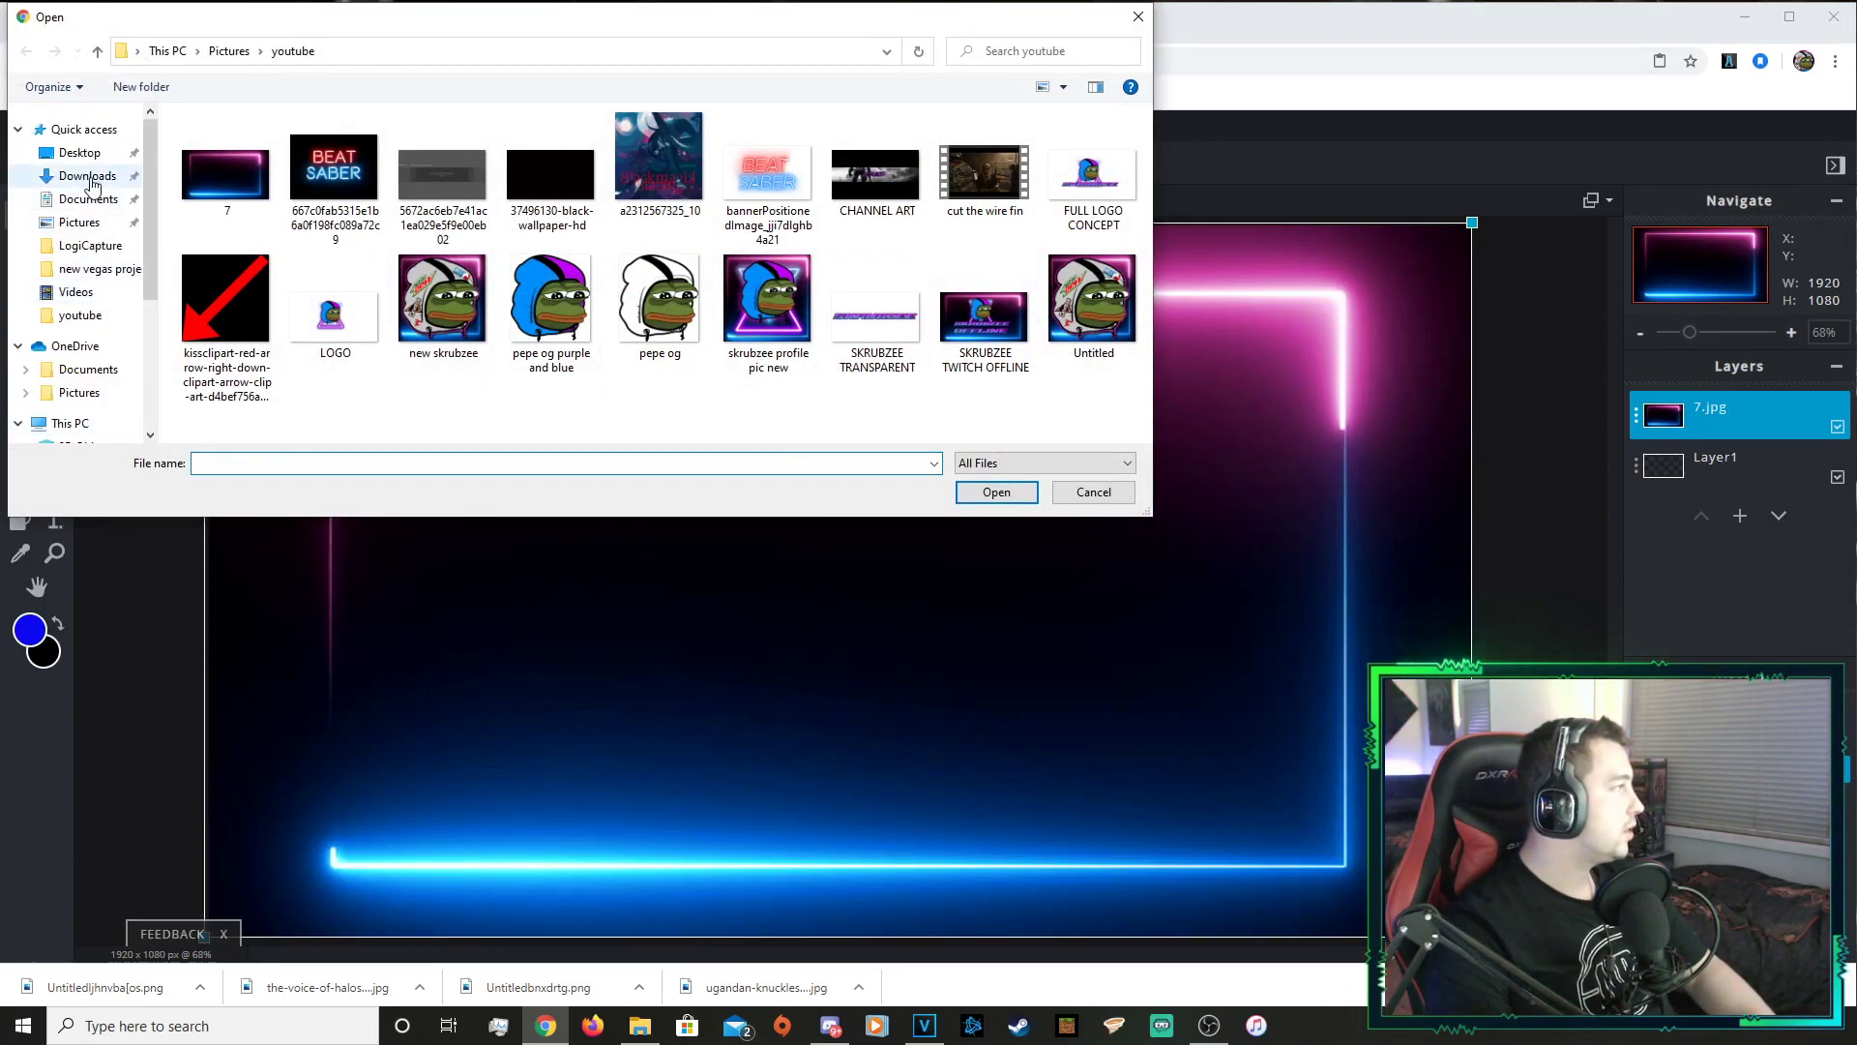
left_click(87, 176)
left_click(245, 169)
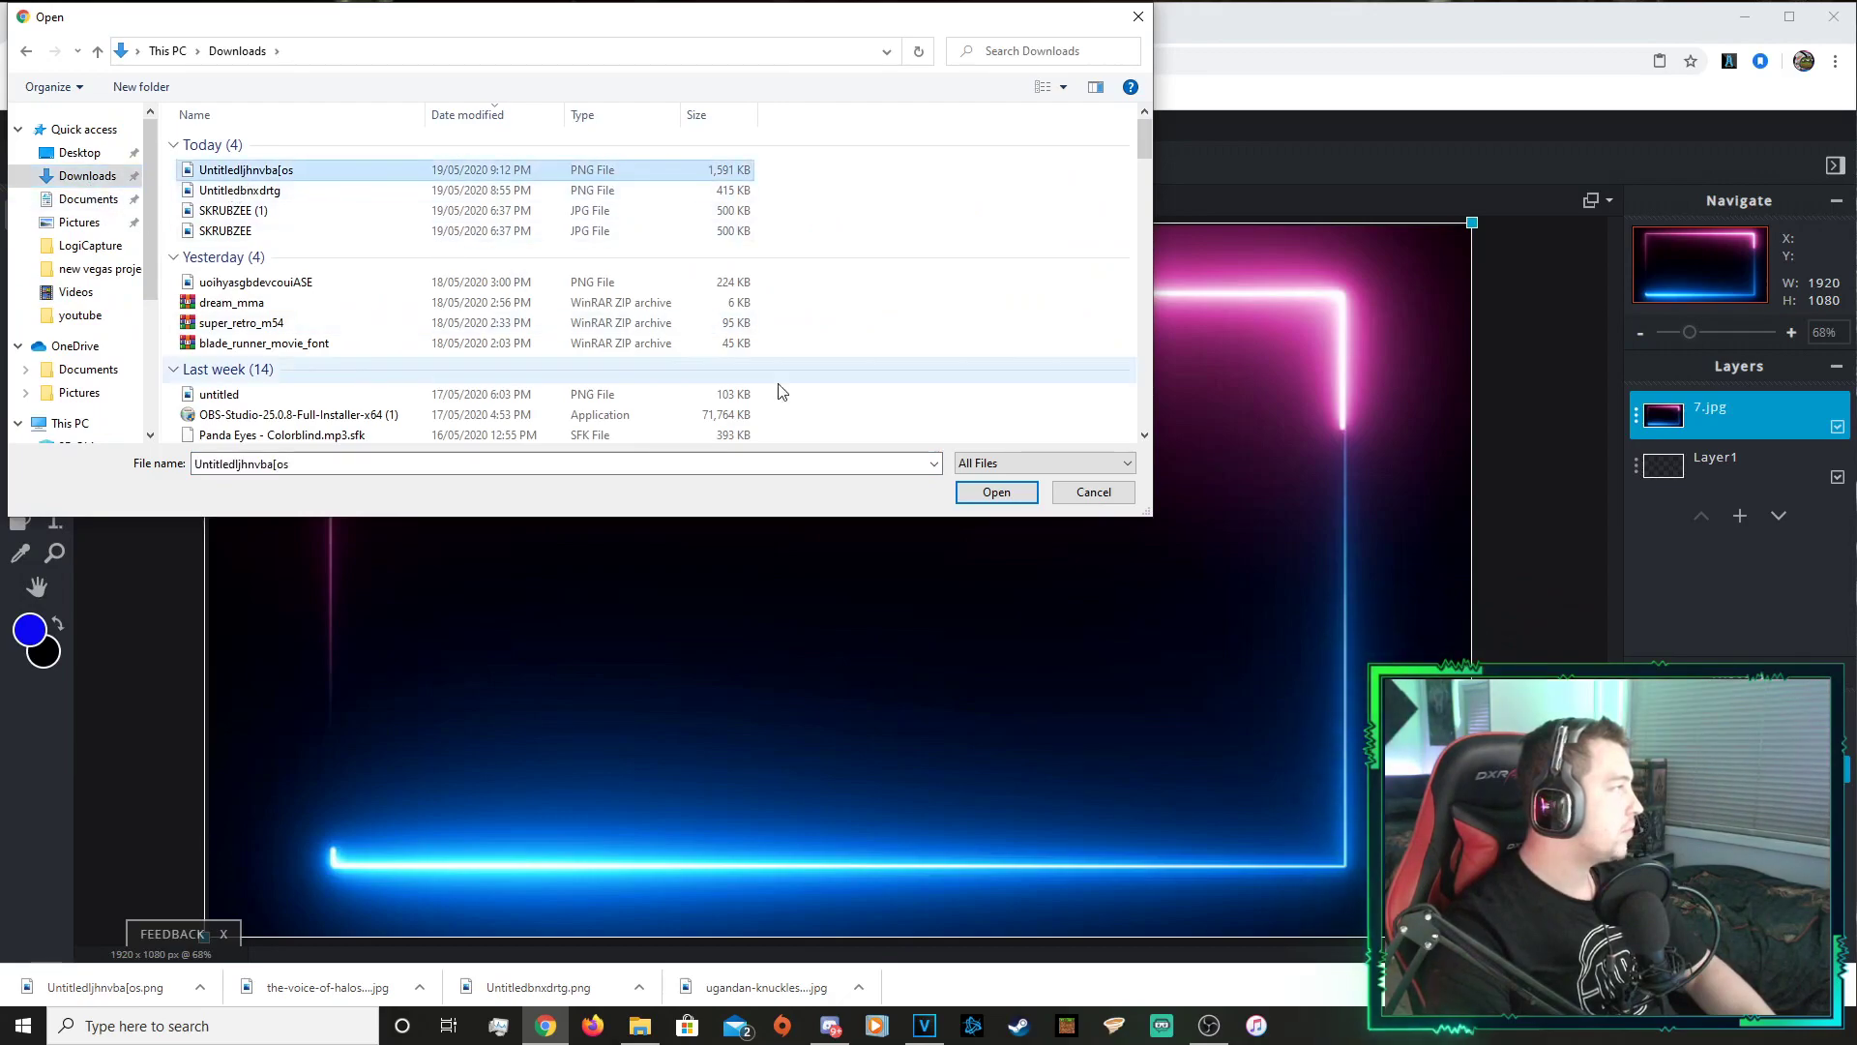
left_click(995, 492)
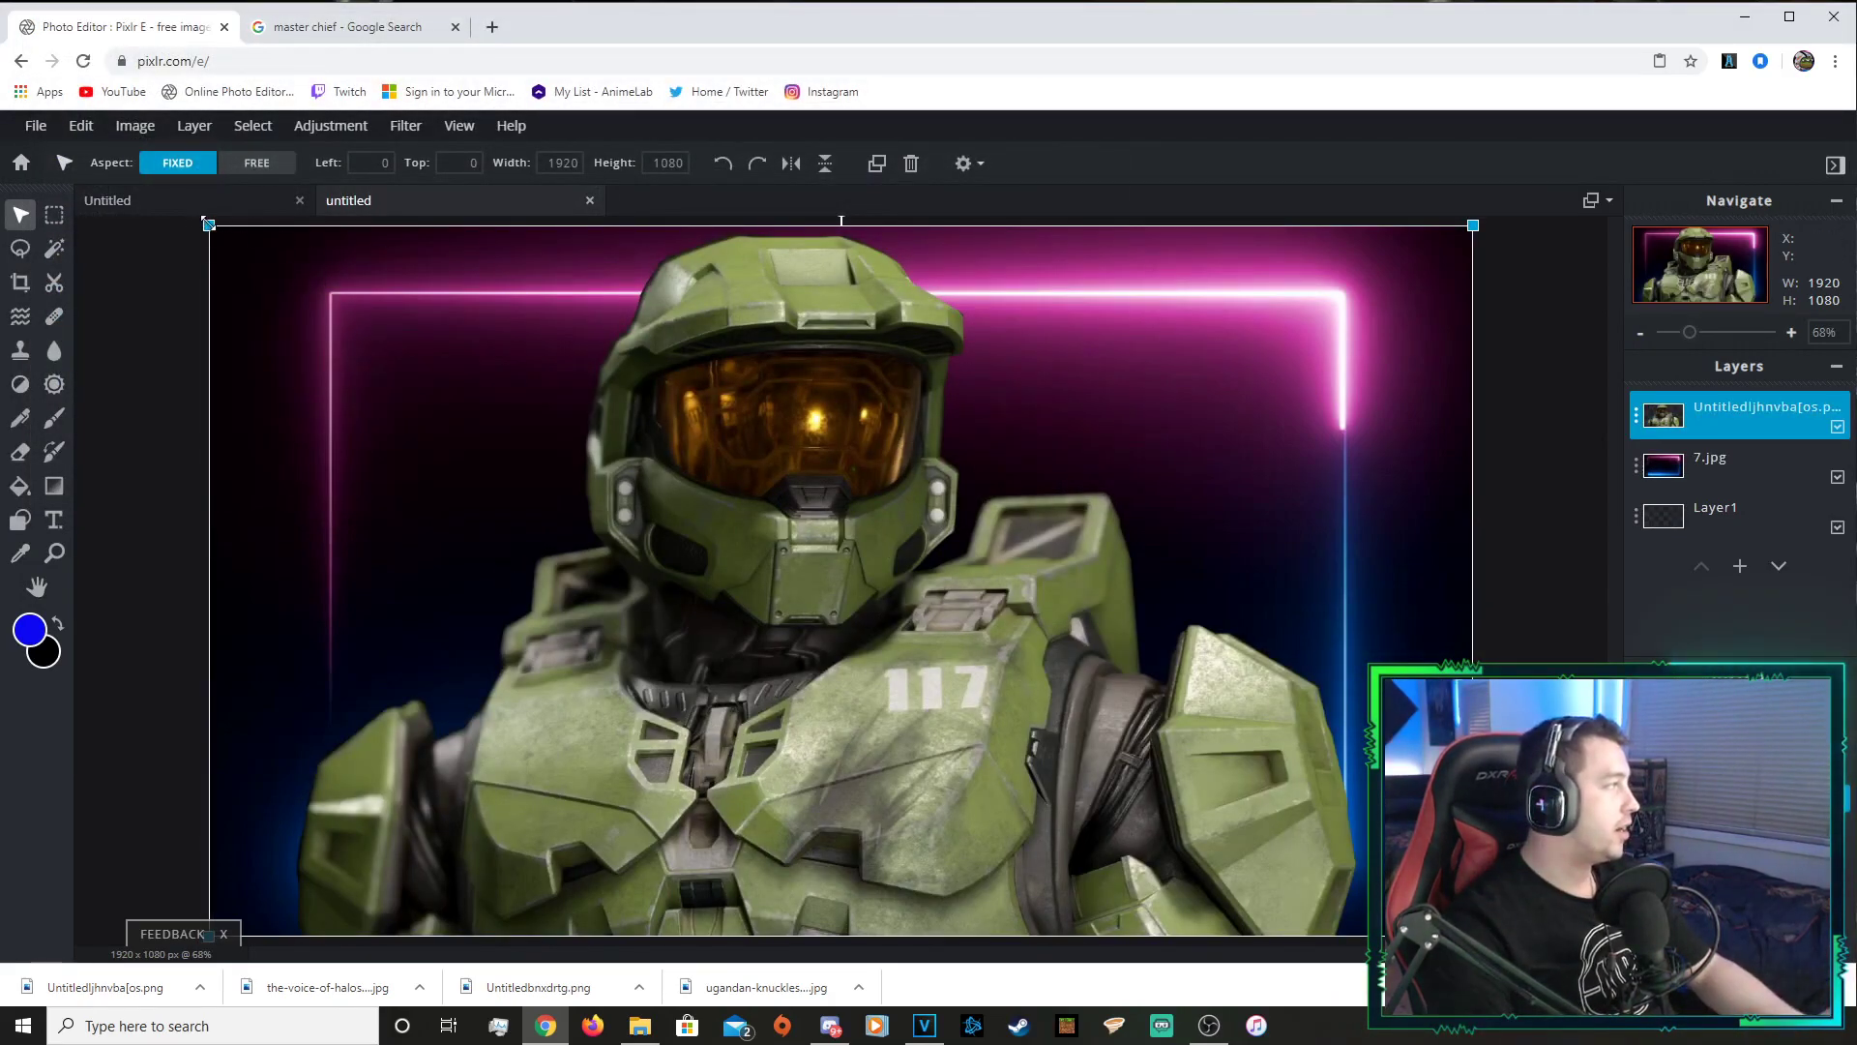
left_click_drag(206, 223, 280, 263)
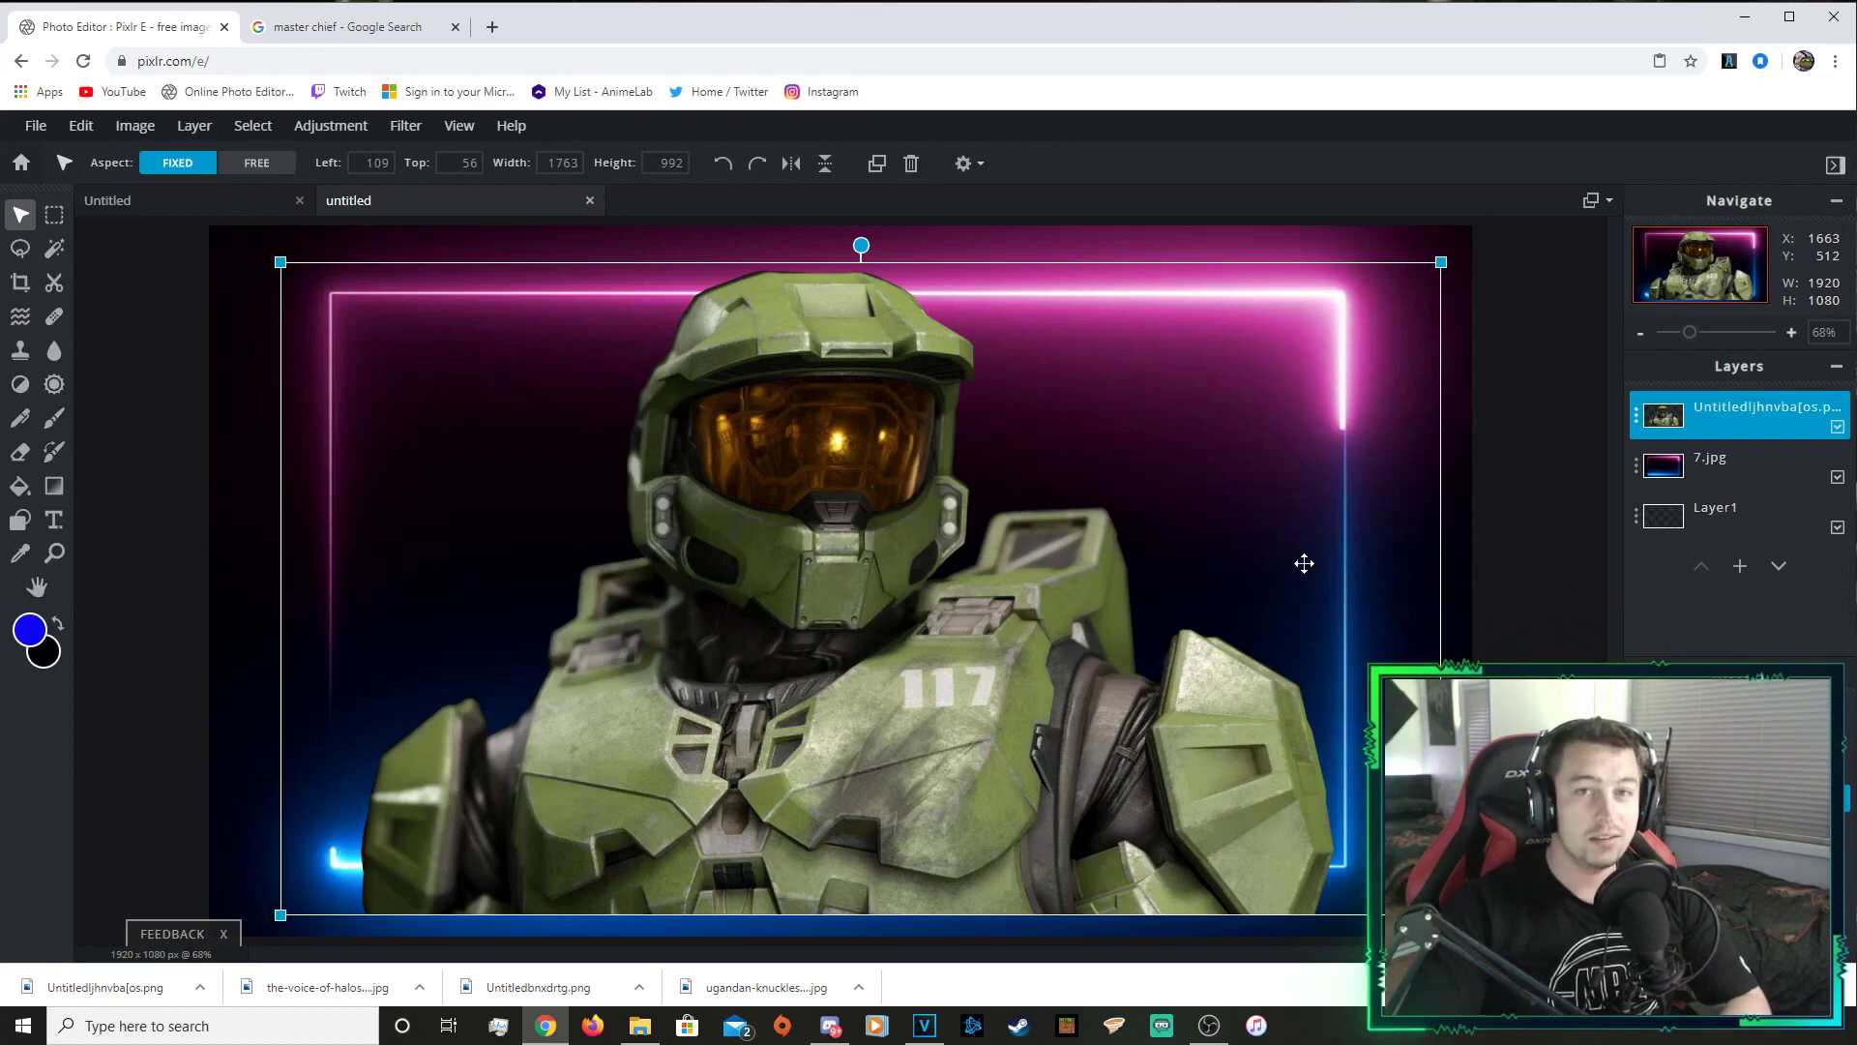